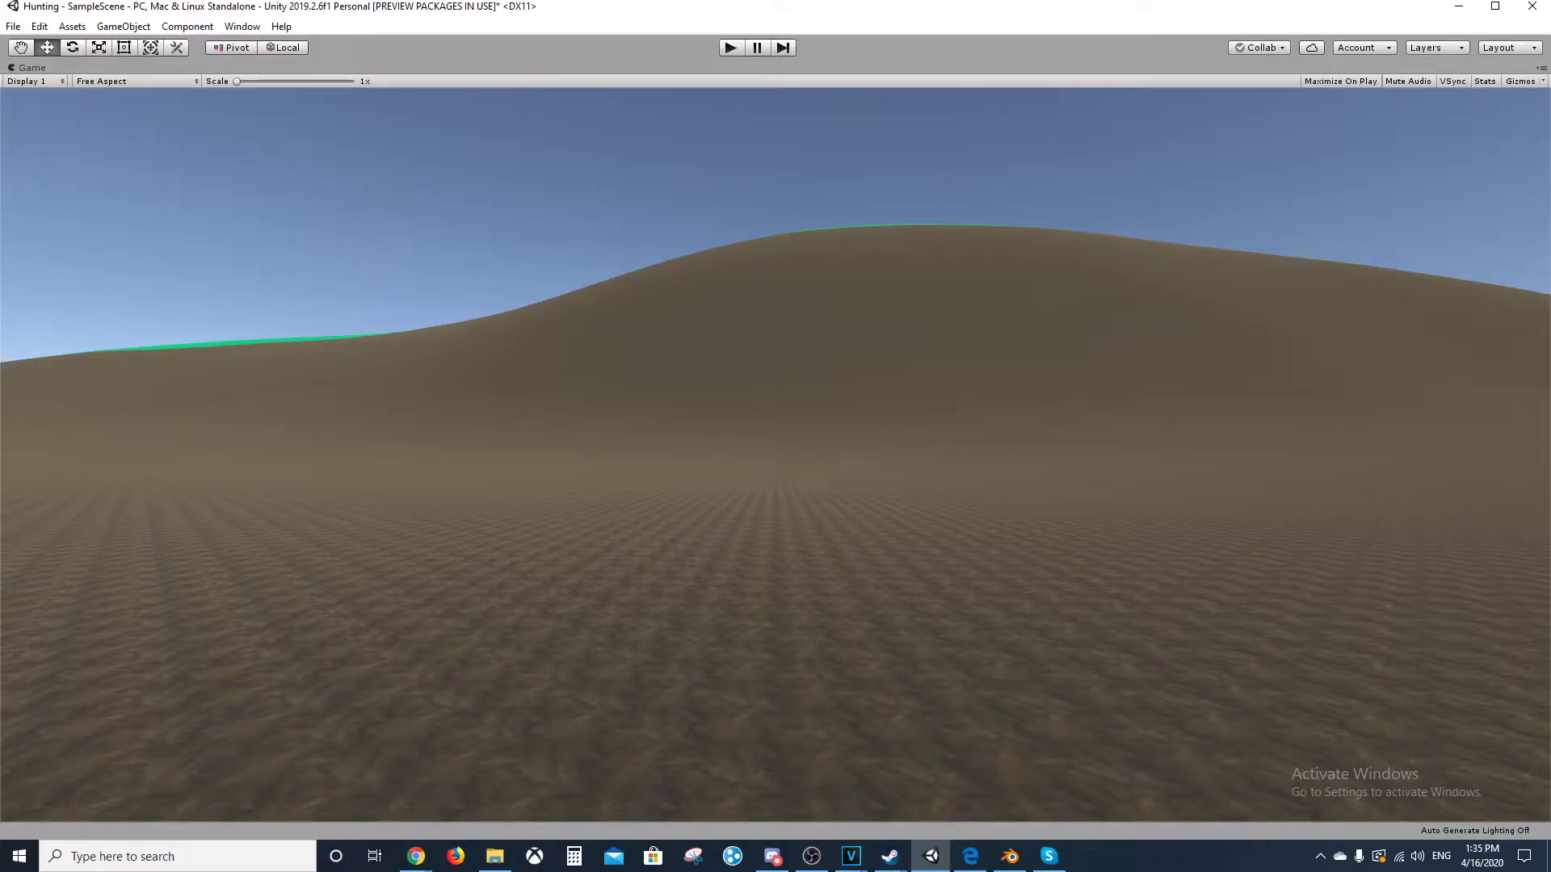
Switch to YouTube Studio in Chrome and preview the three generated thumbnails of the Cubic Rage video, ending on the orange title screen.
mouse_move(416, 856)
click(242, 787)
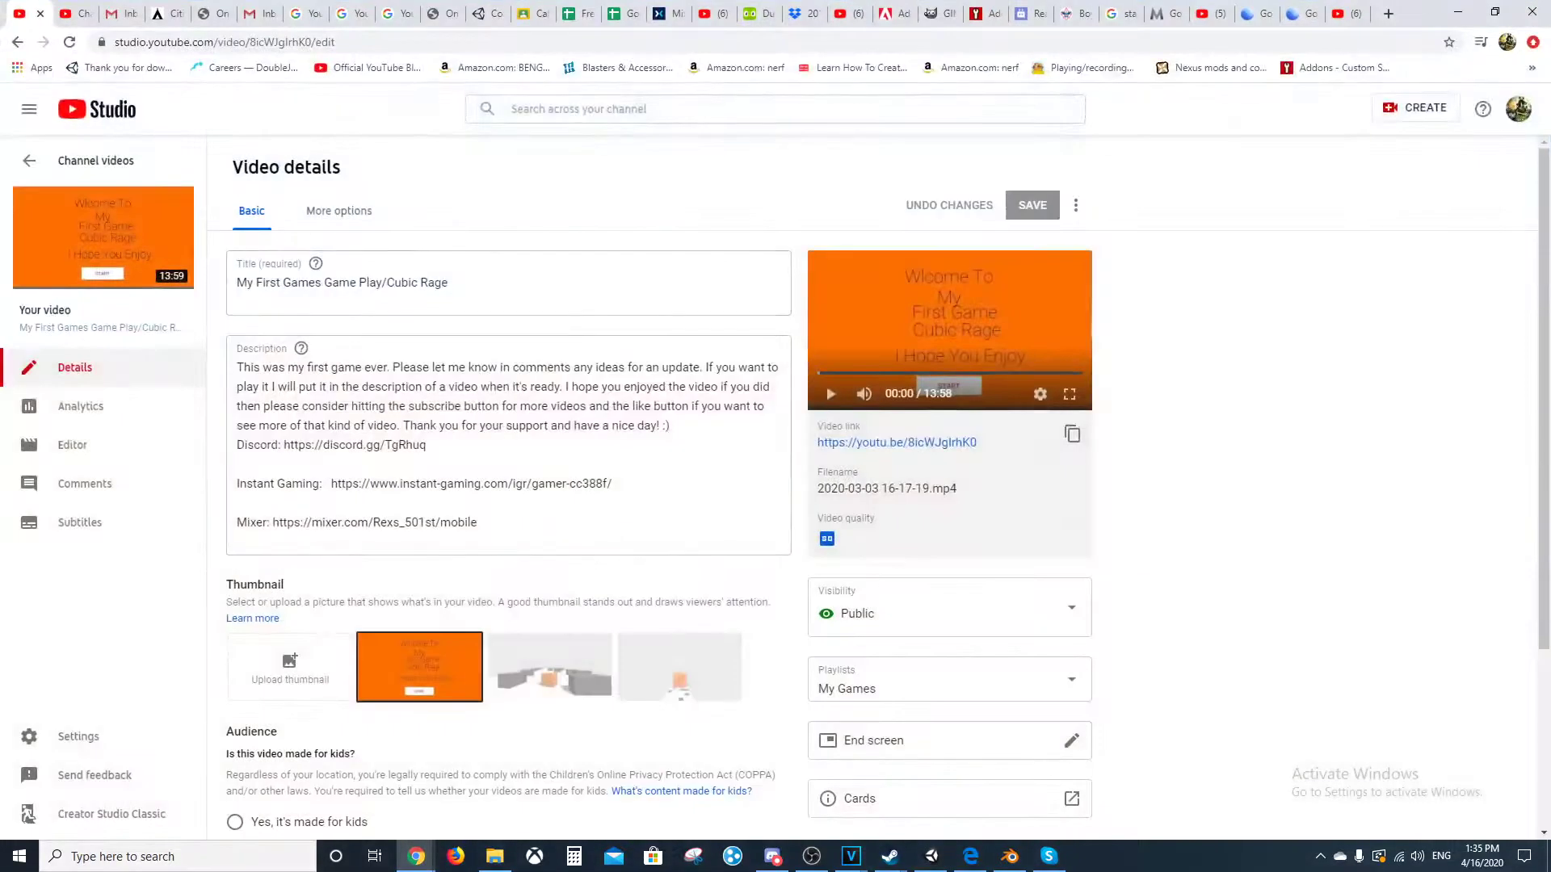
mouse_move(104, 238)
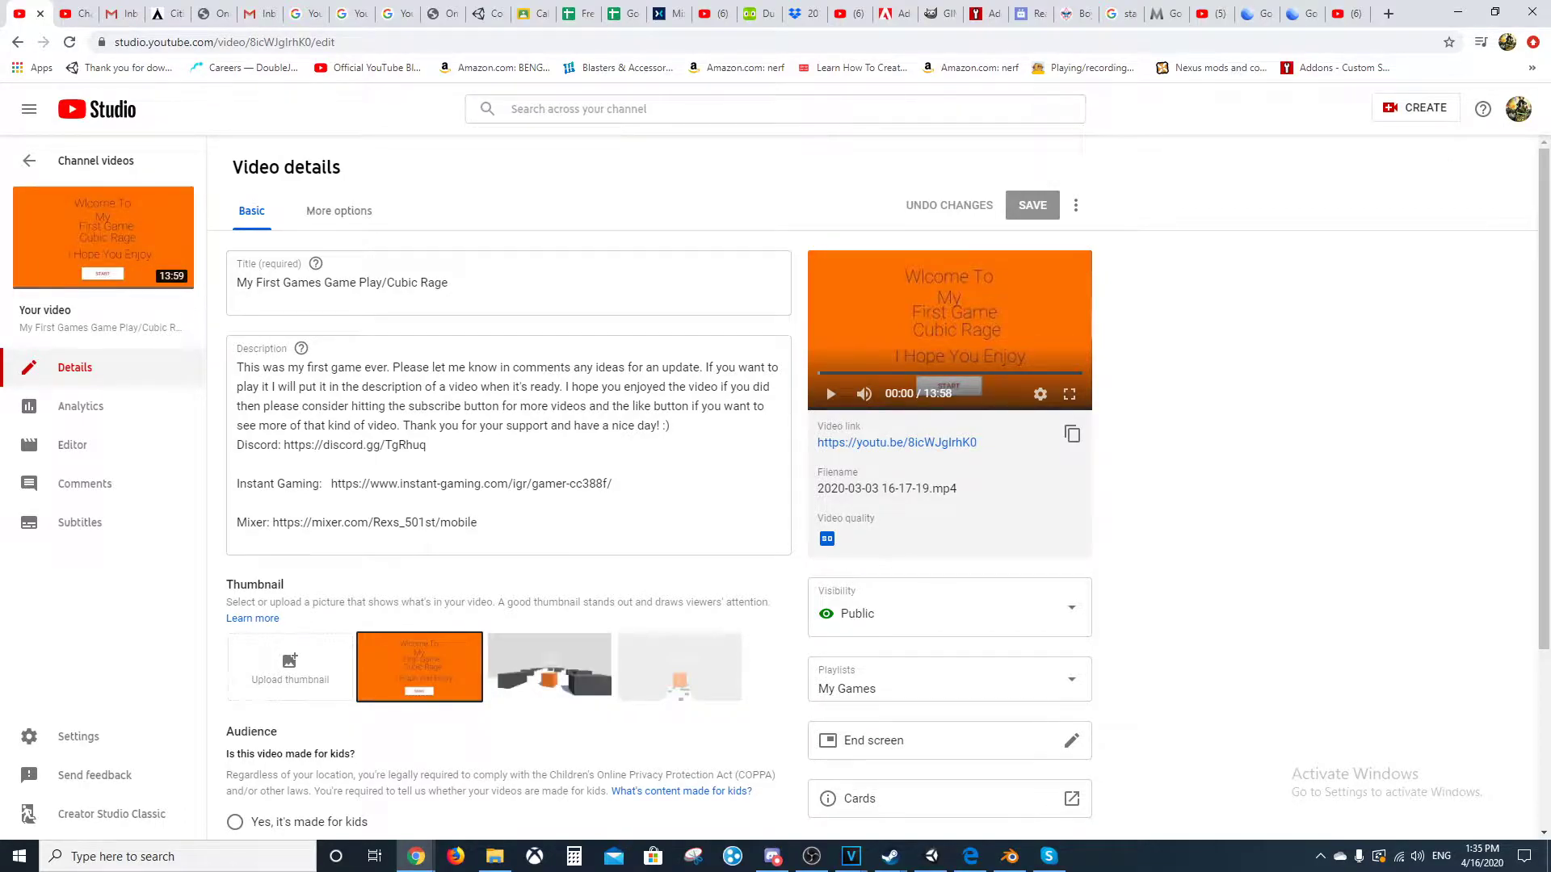
click(549, 667)
click(679, 667)
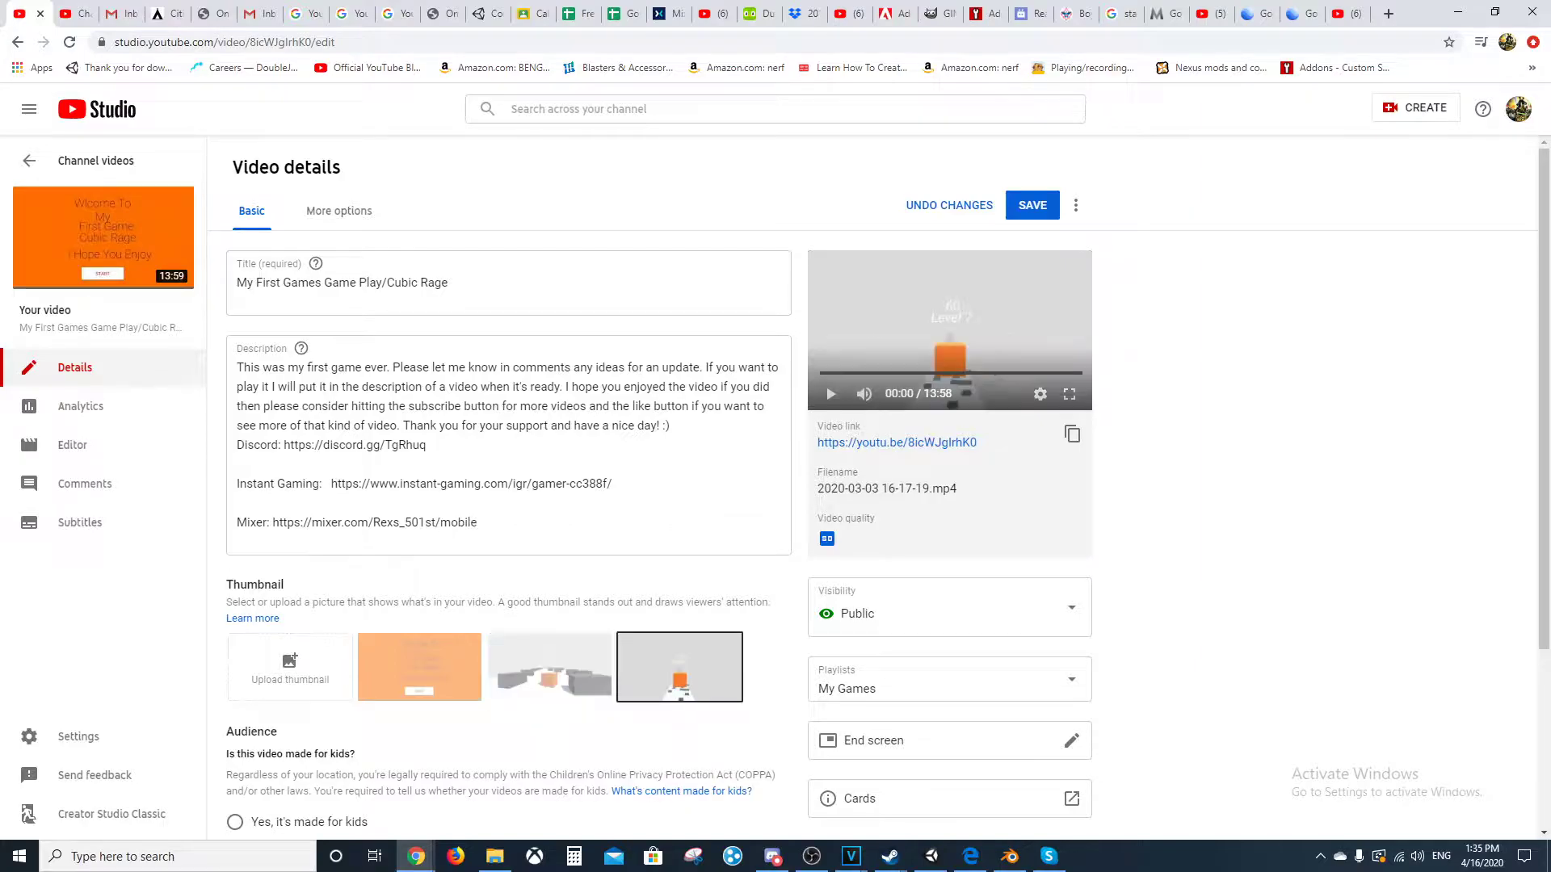
click(549, 667)
click(419, 667)
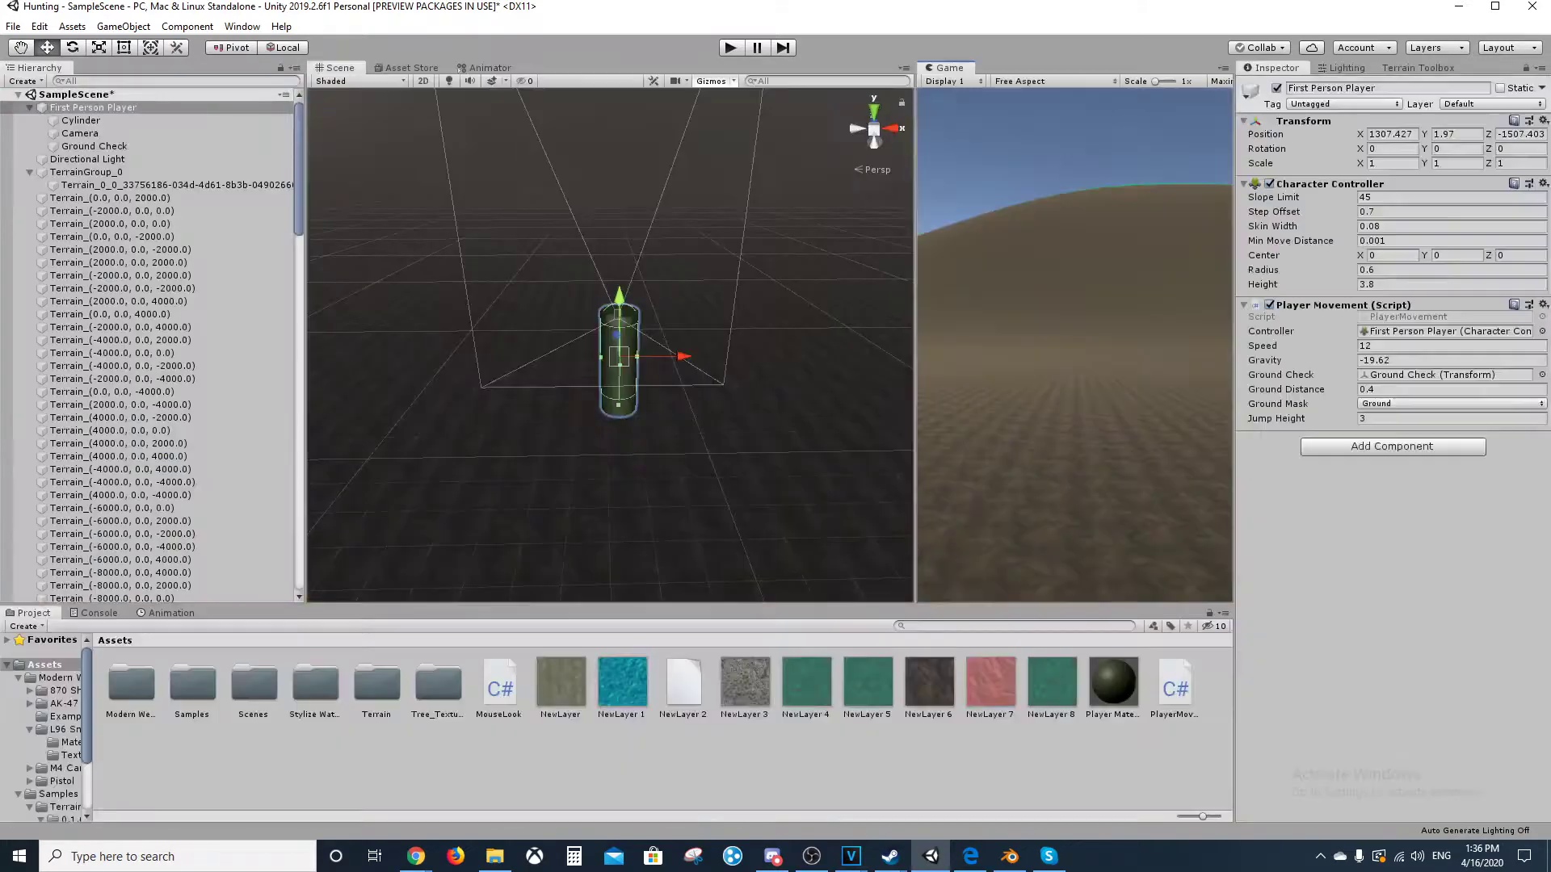
Frame the First Person Player in the Unity scene and examine the whole terrain map around it from far out.
scroll(610, 343, up, 6)
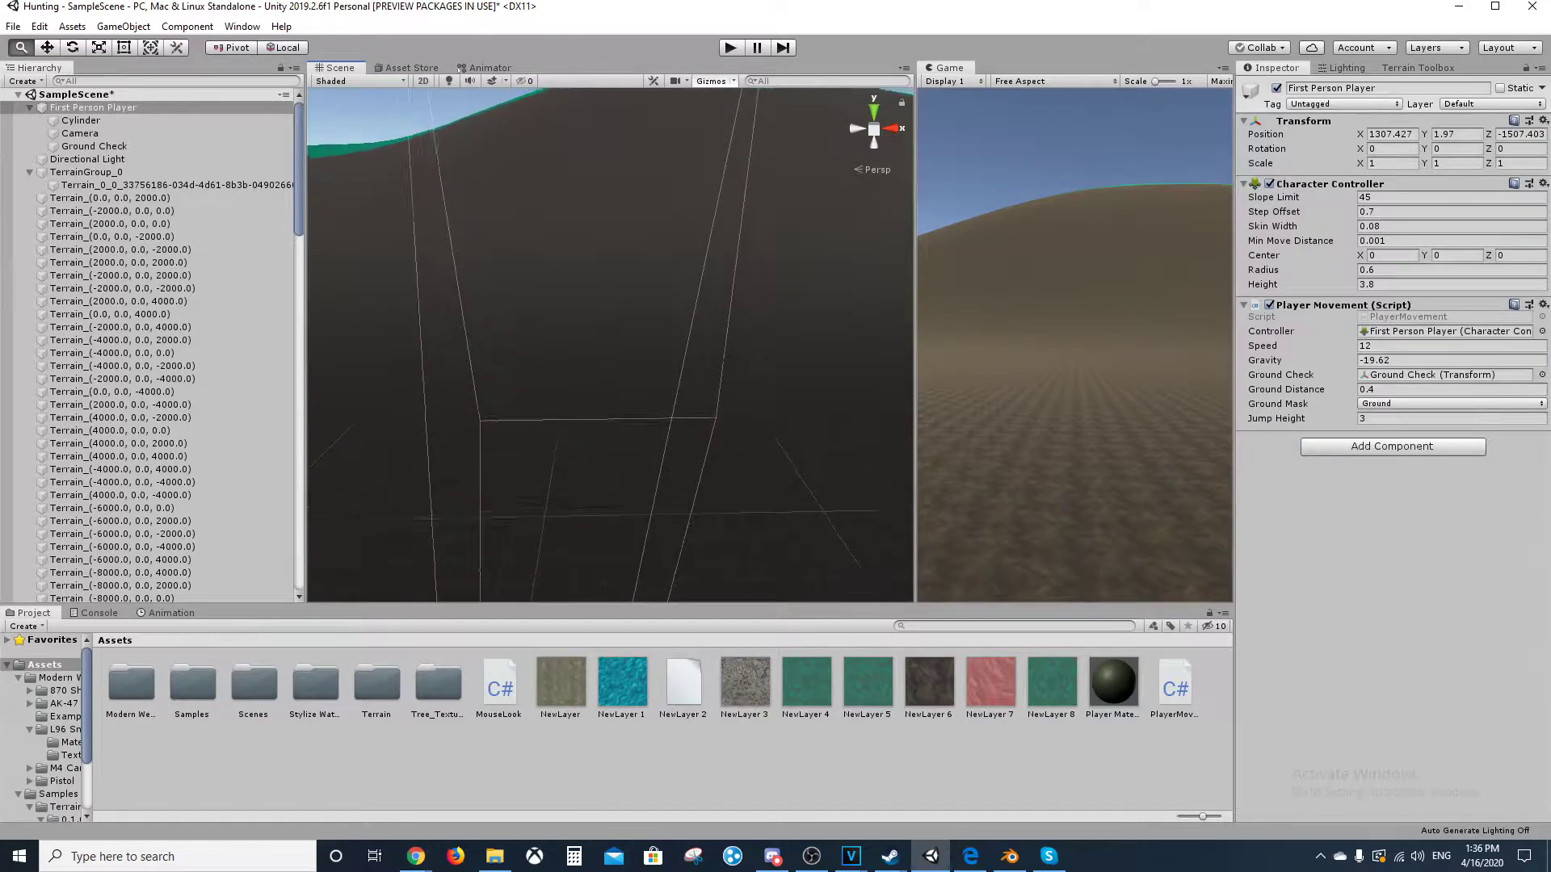
alt+right_drag(610, 343, 586, 343)
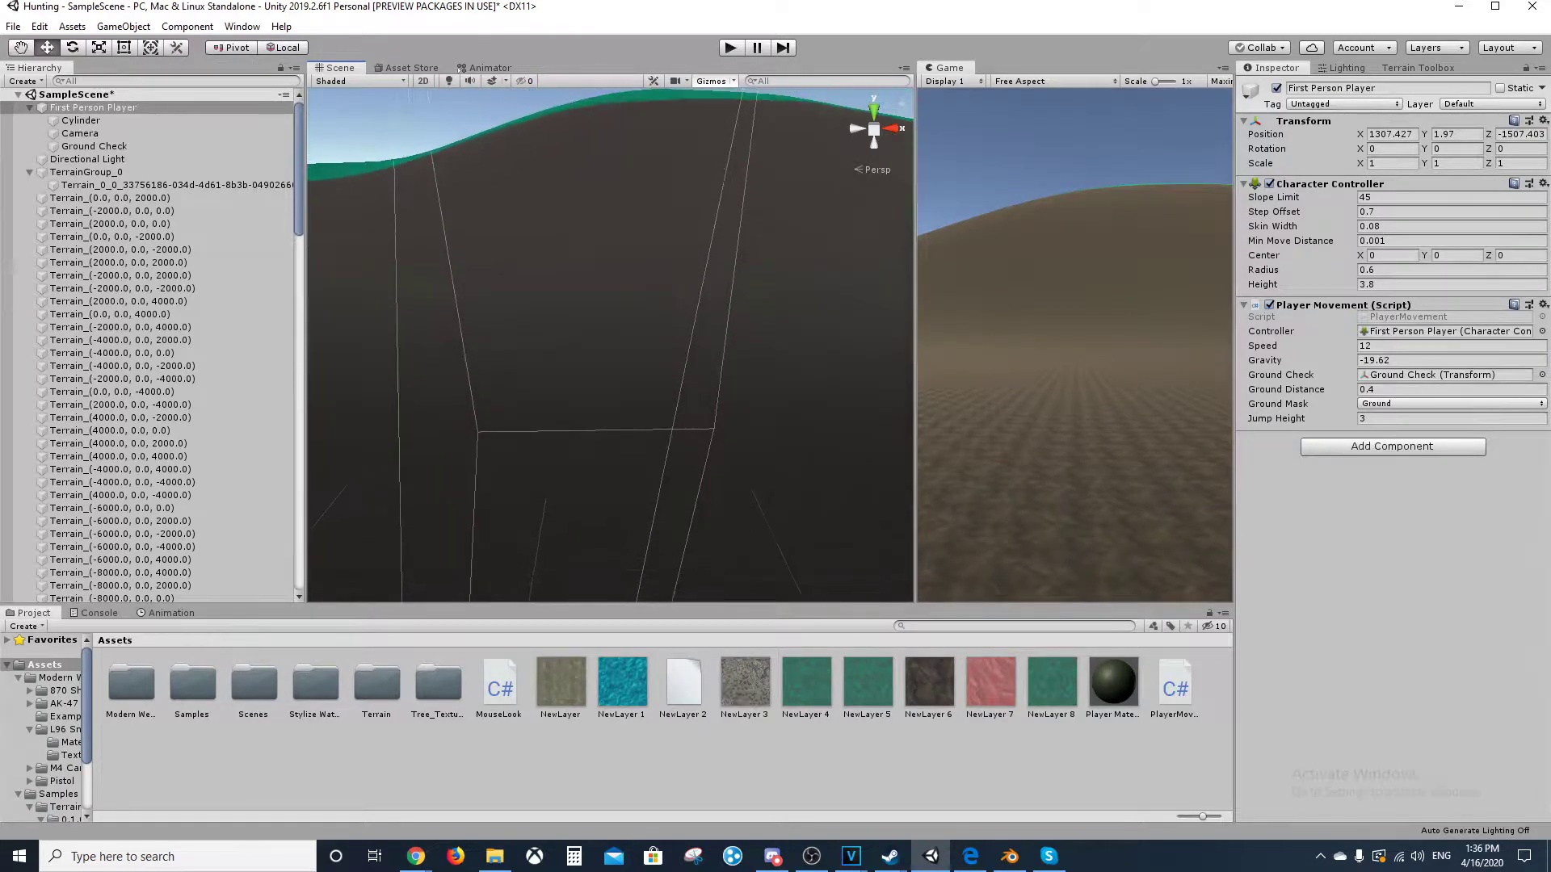
key(f)
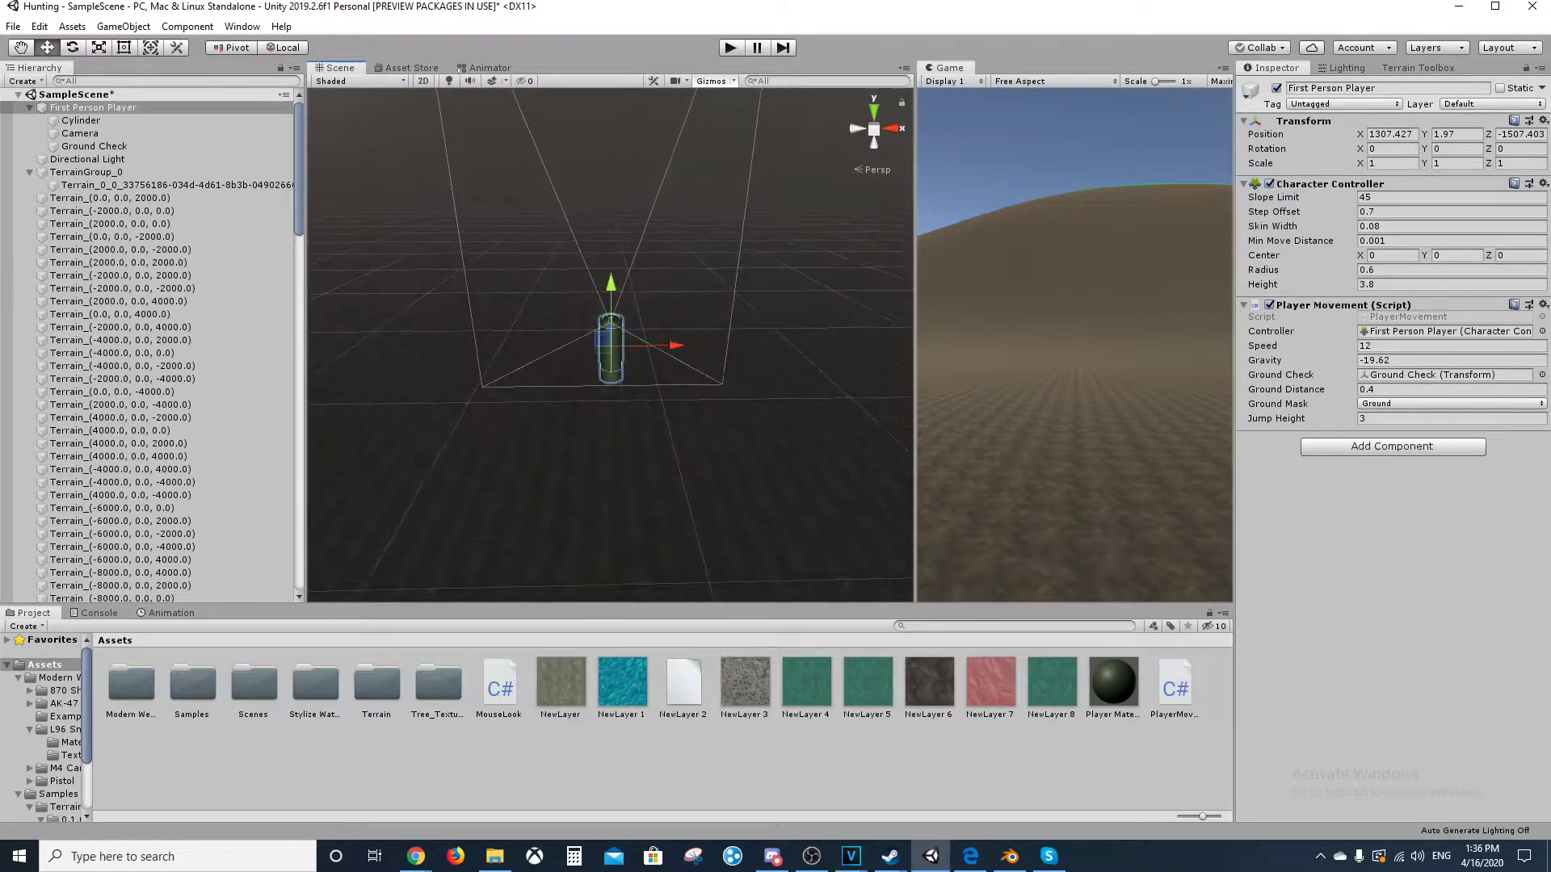
scroll(609, 345, down, 10)
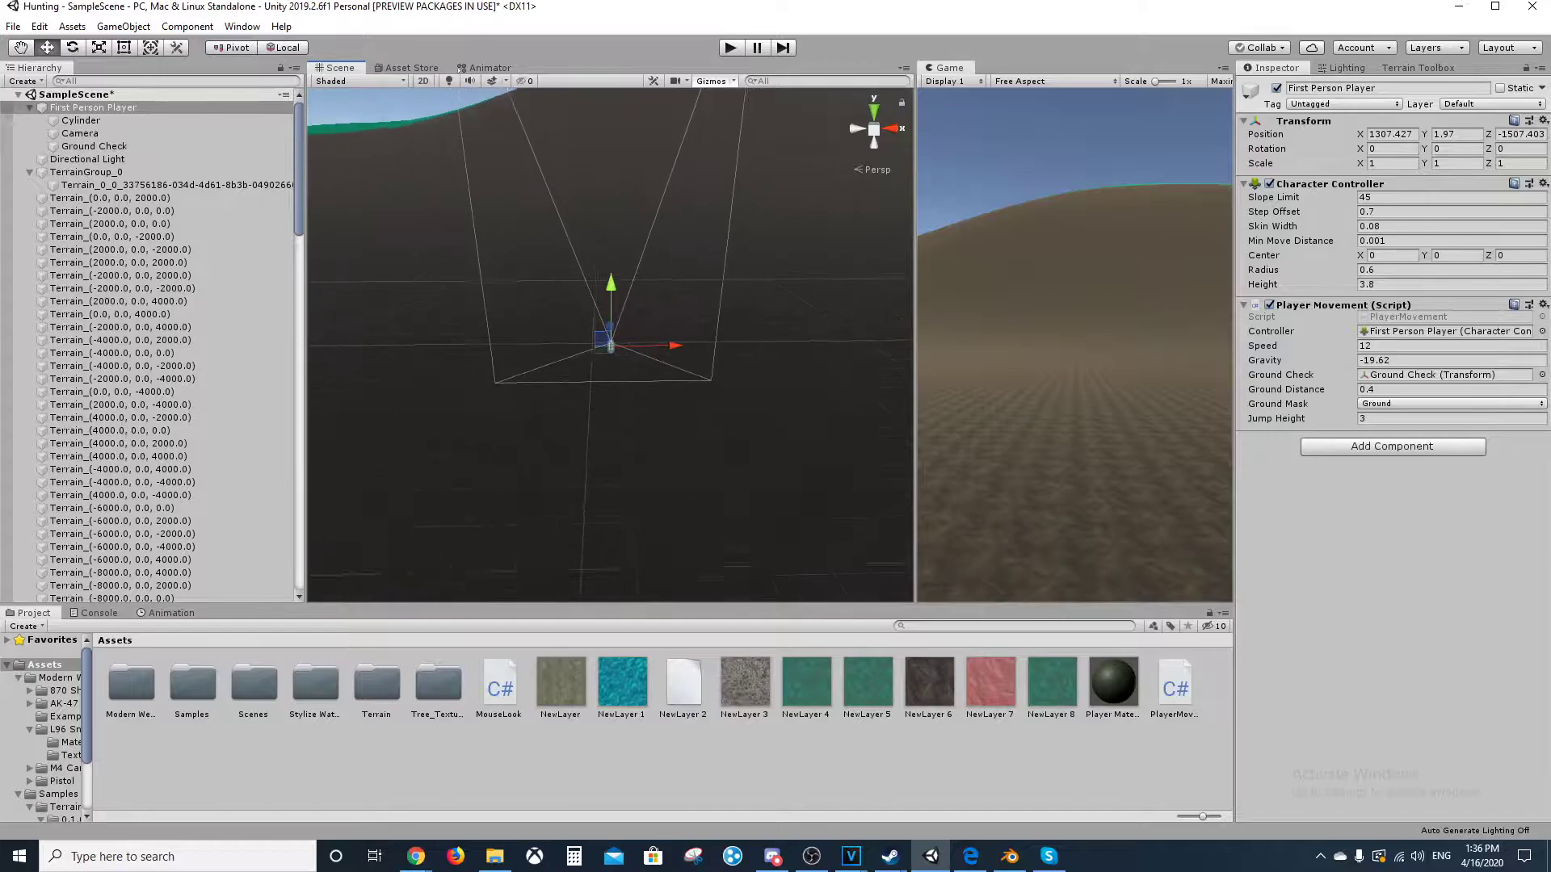
scroll(610, 344, down, 5)
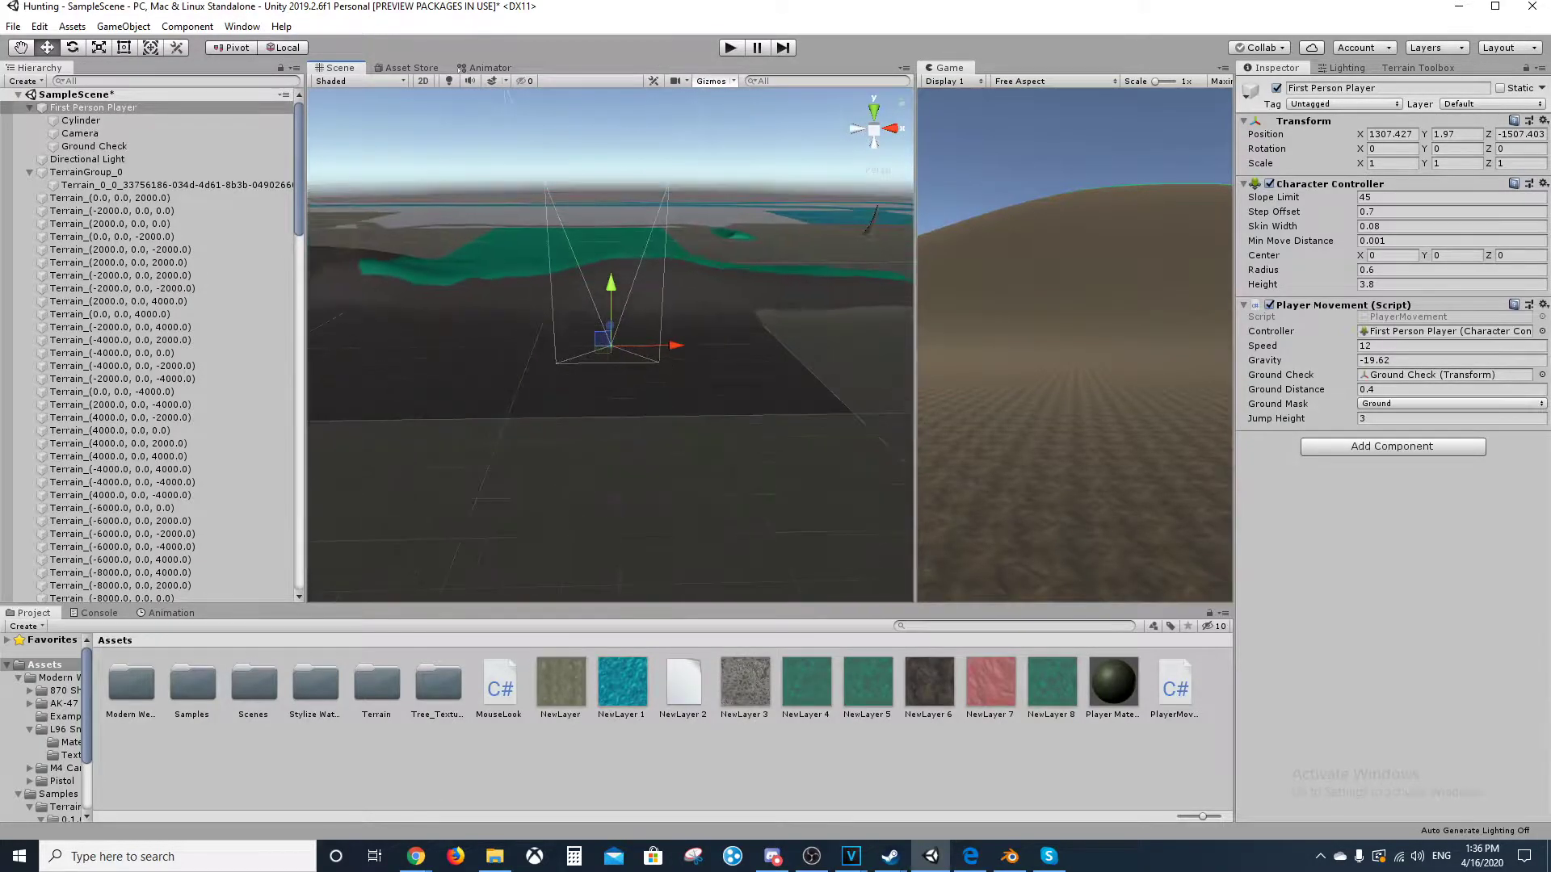
scroll(610, 344, down, 8)
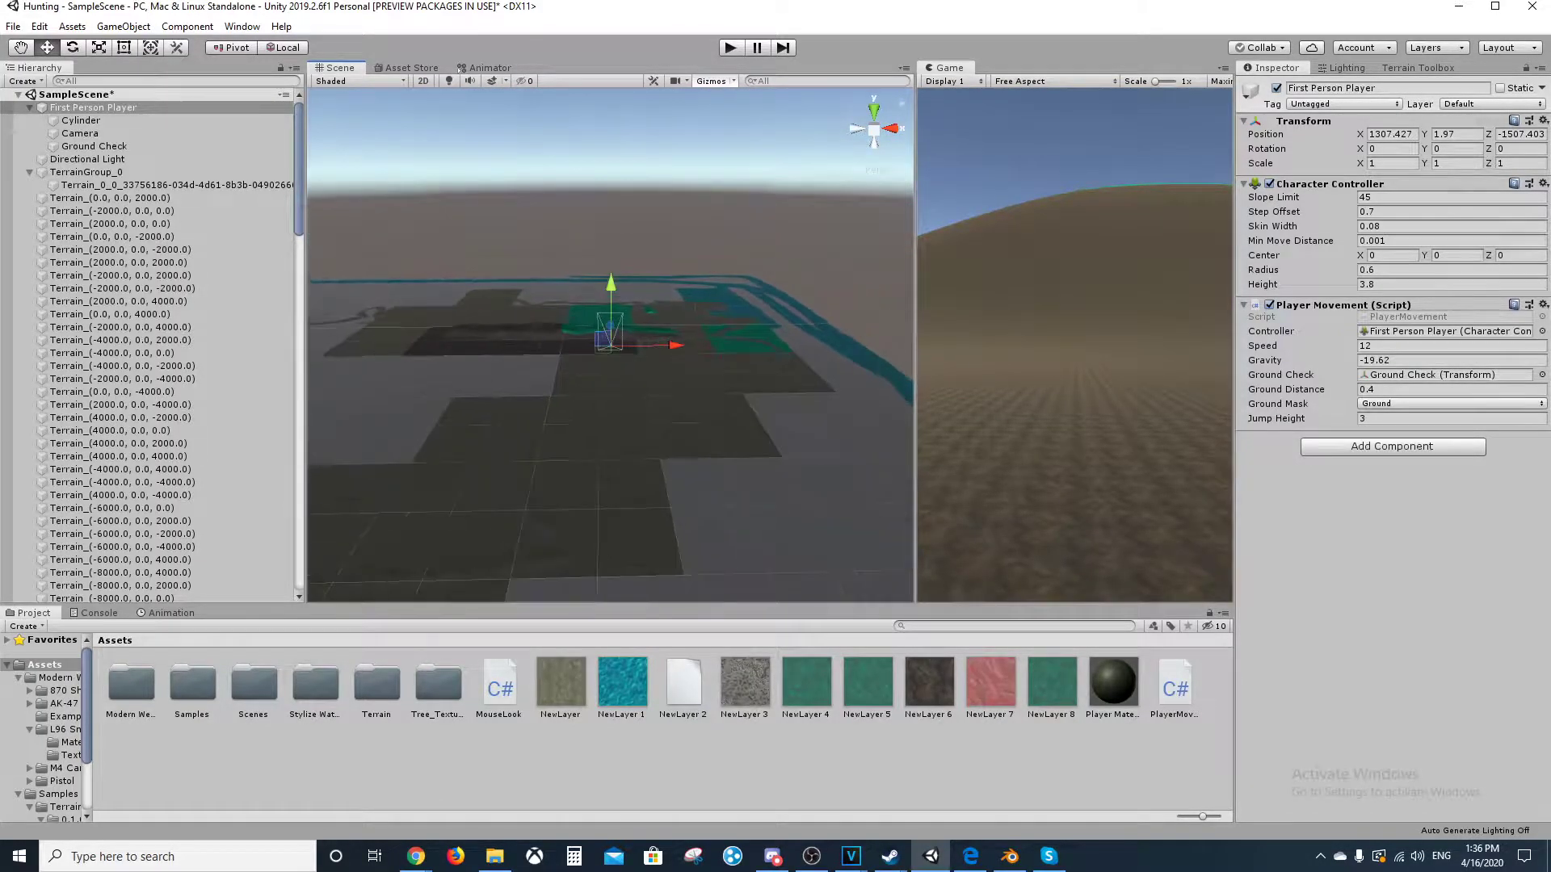
middle_drag(610, 345, 720, 343)
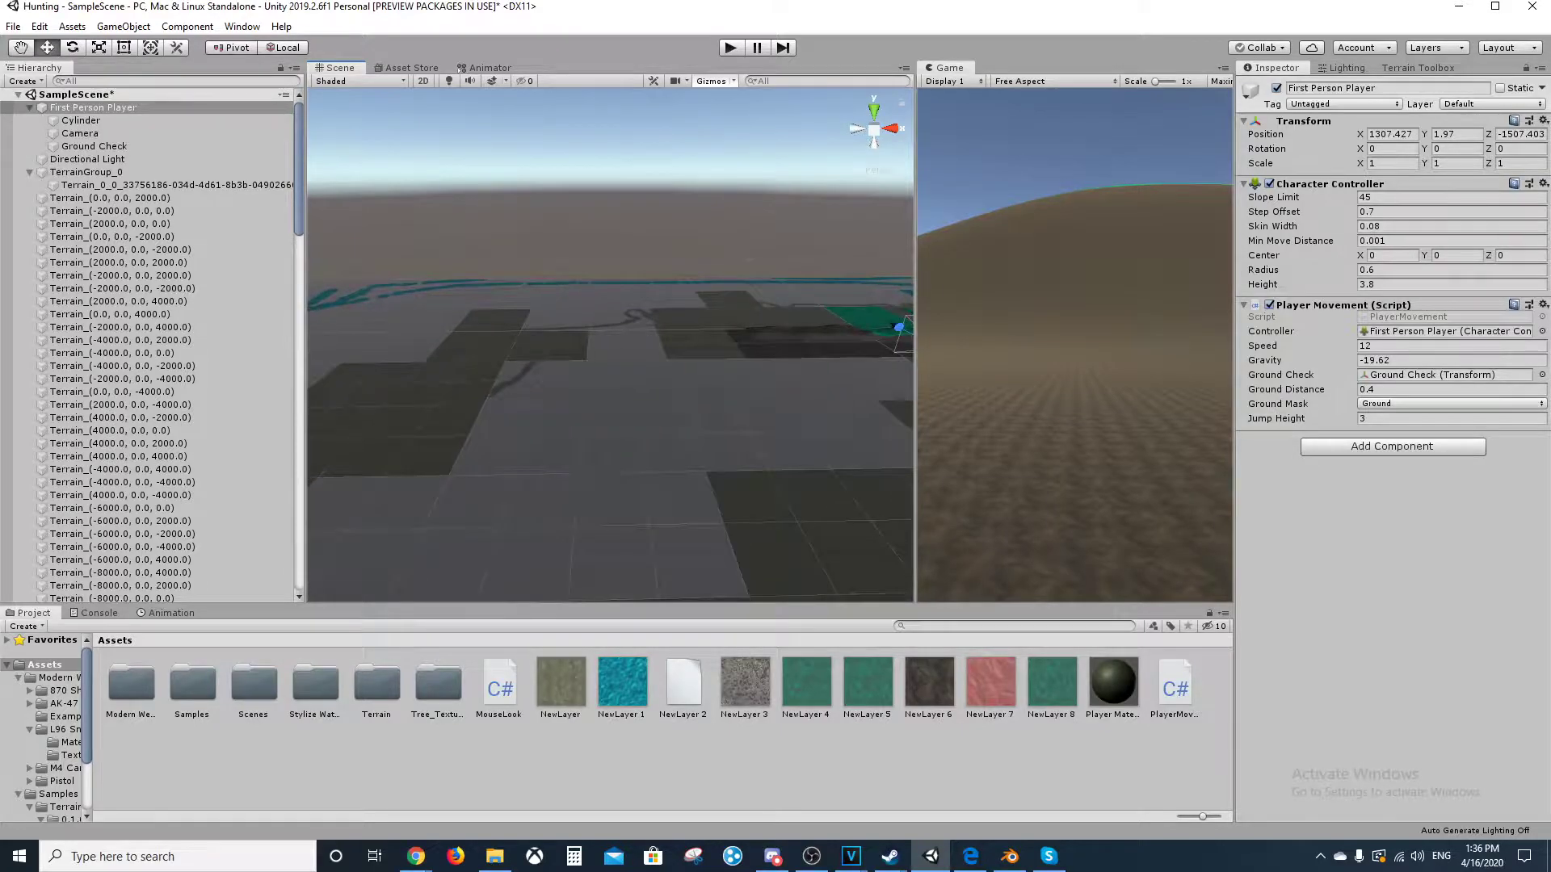
Examine Murray Isle and its shoreline up close in Google Earth in Chrome, and return to Unity.
mouse_move(416, 856)
click(260, 792)
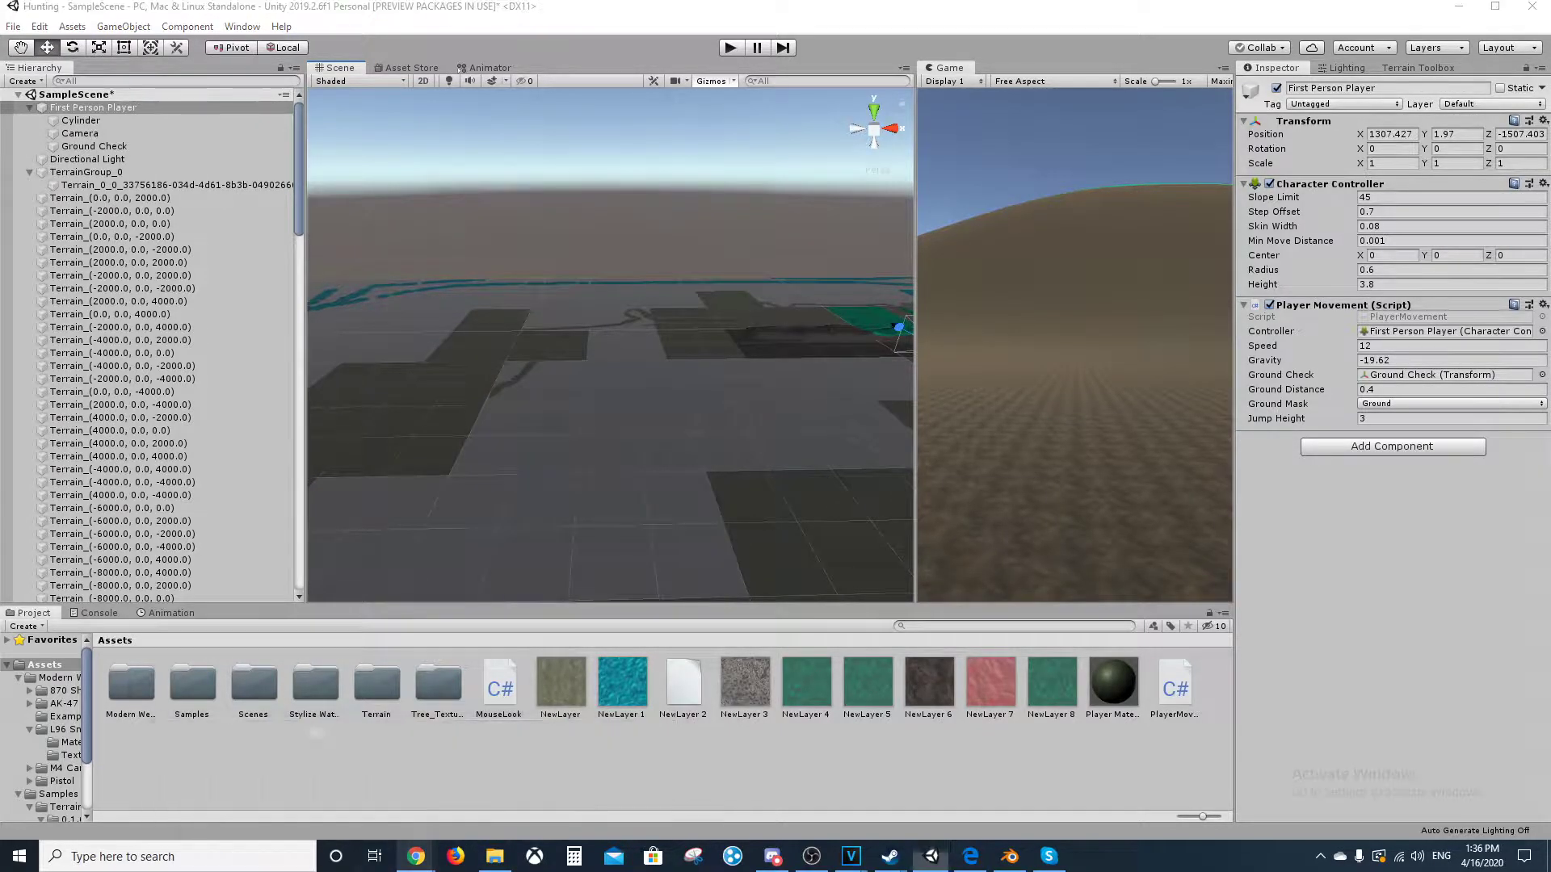
middle_drag(950, 371, 909, 356)
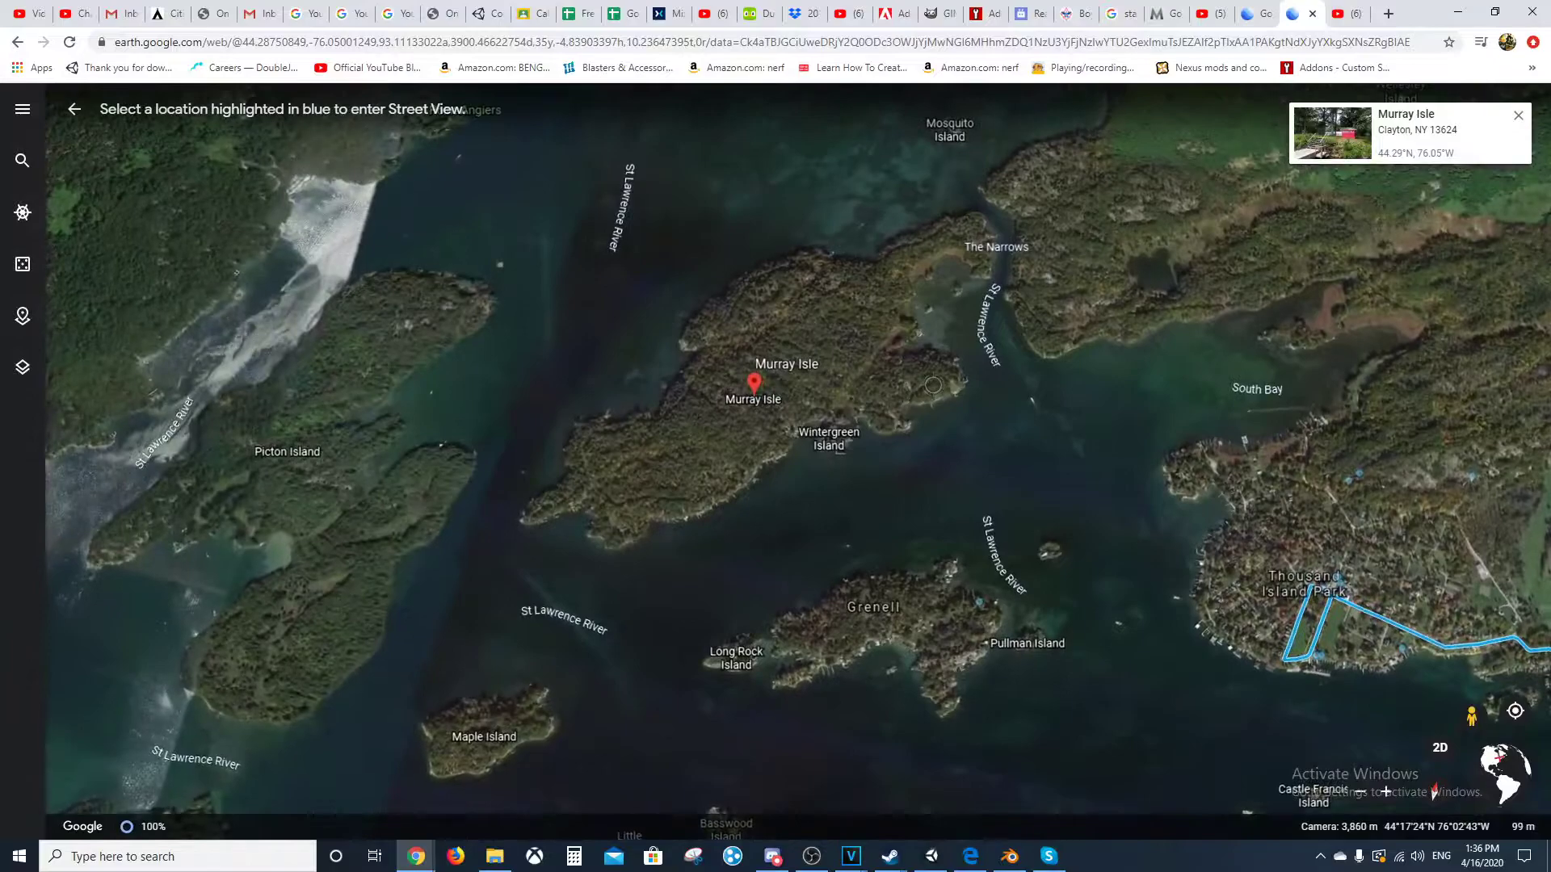
drag(909, 355, 842, 389)
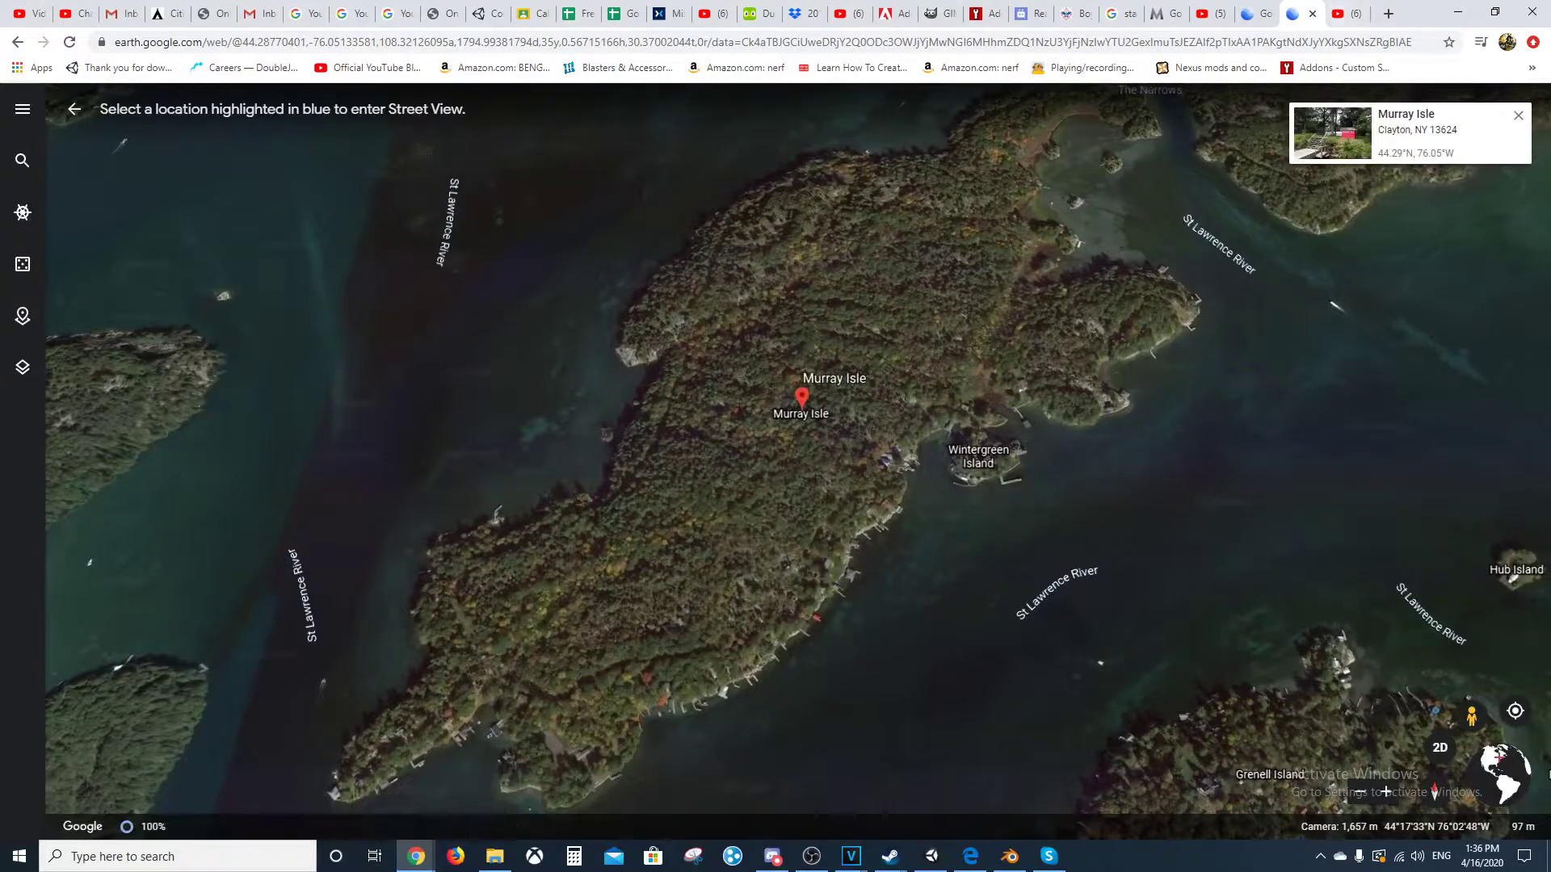
scroll(750, 500, up, 3)
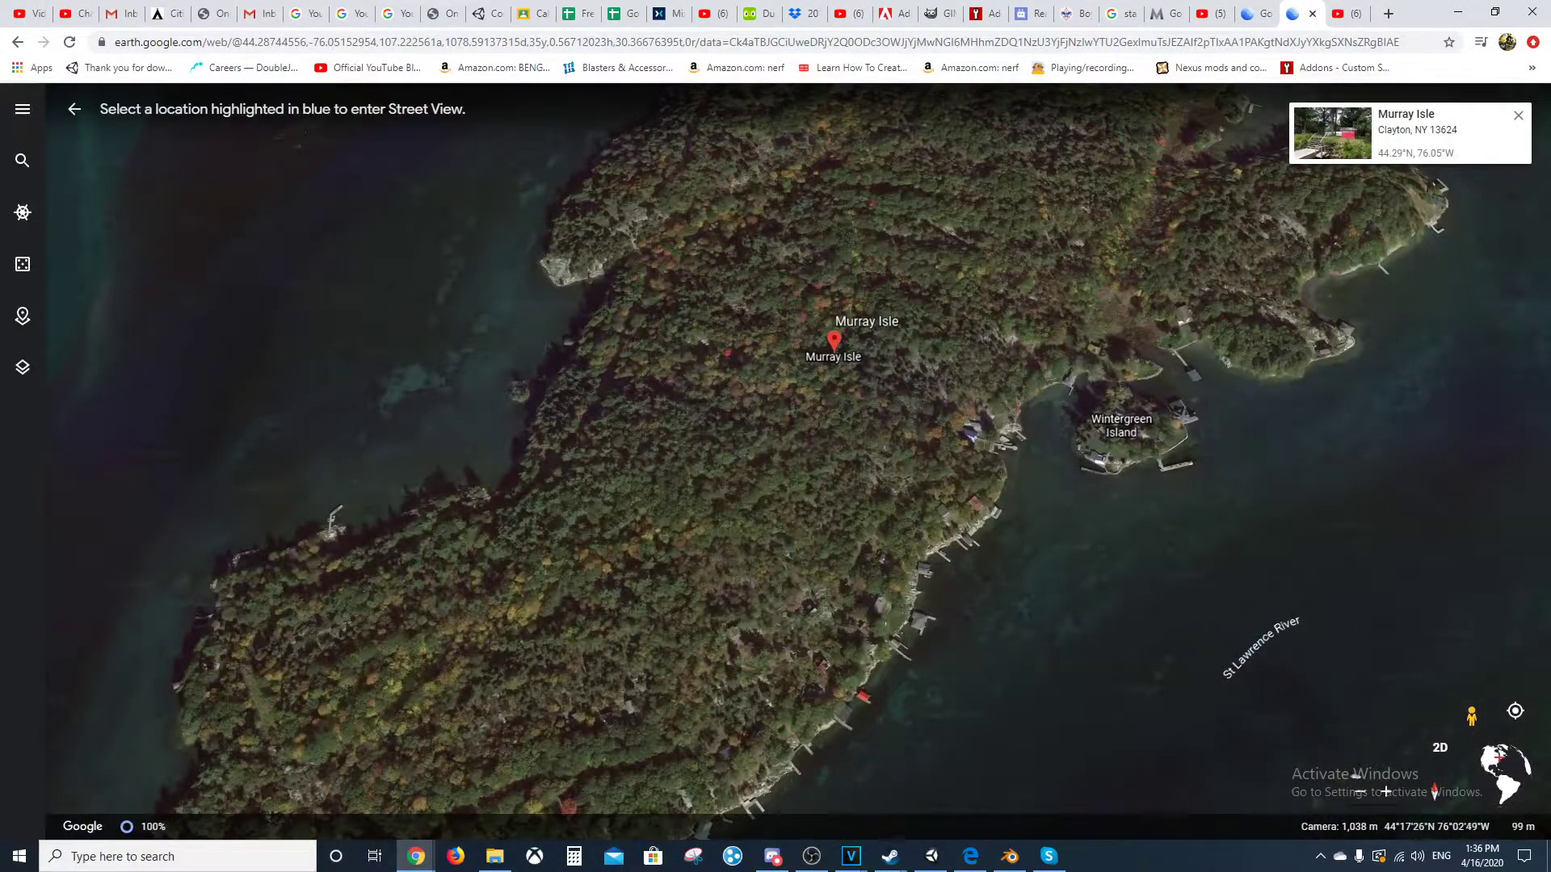
click(1458, 11)
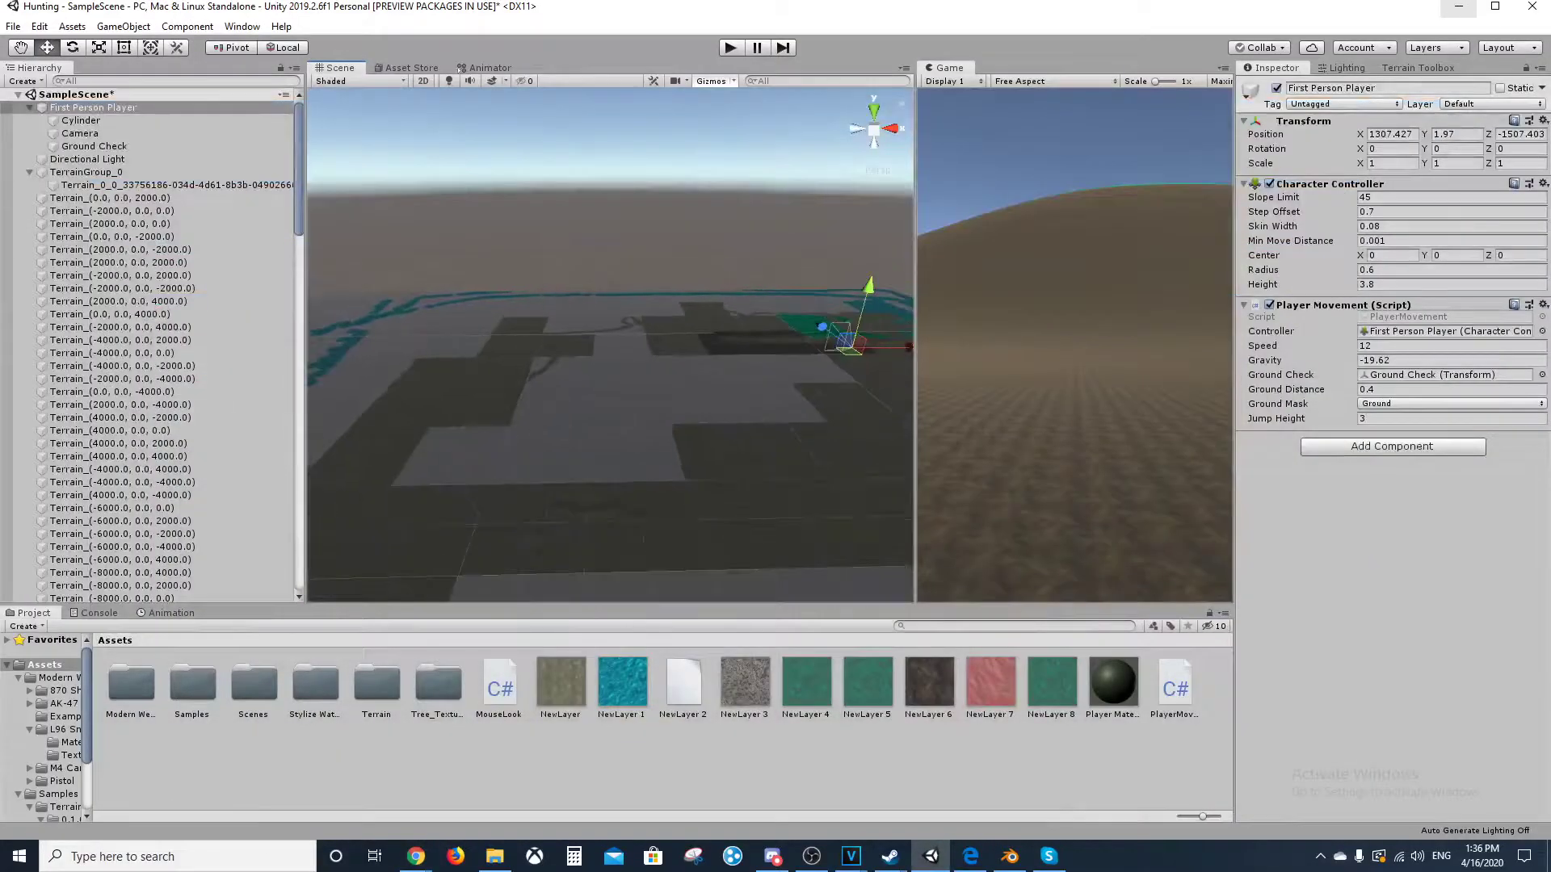
Examine the green and dark hills near the First Person Player in the scene, from a distance and up close.
middle_drag(727, 307, 514, 445)
scroll(610, 345, up, 3)
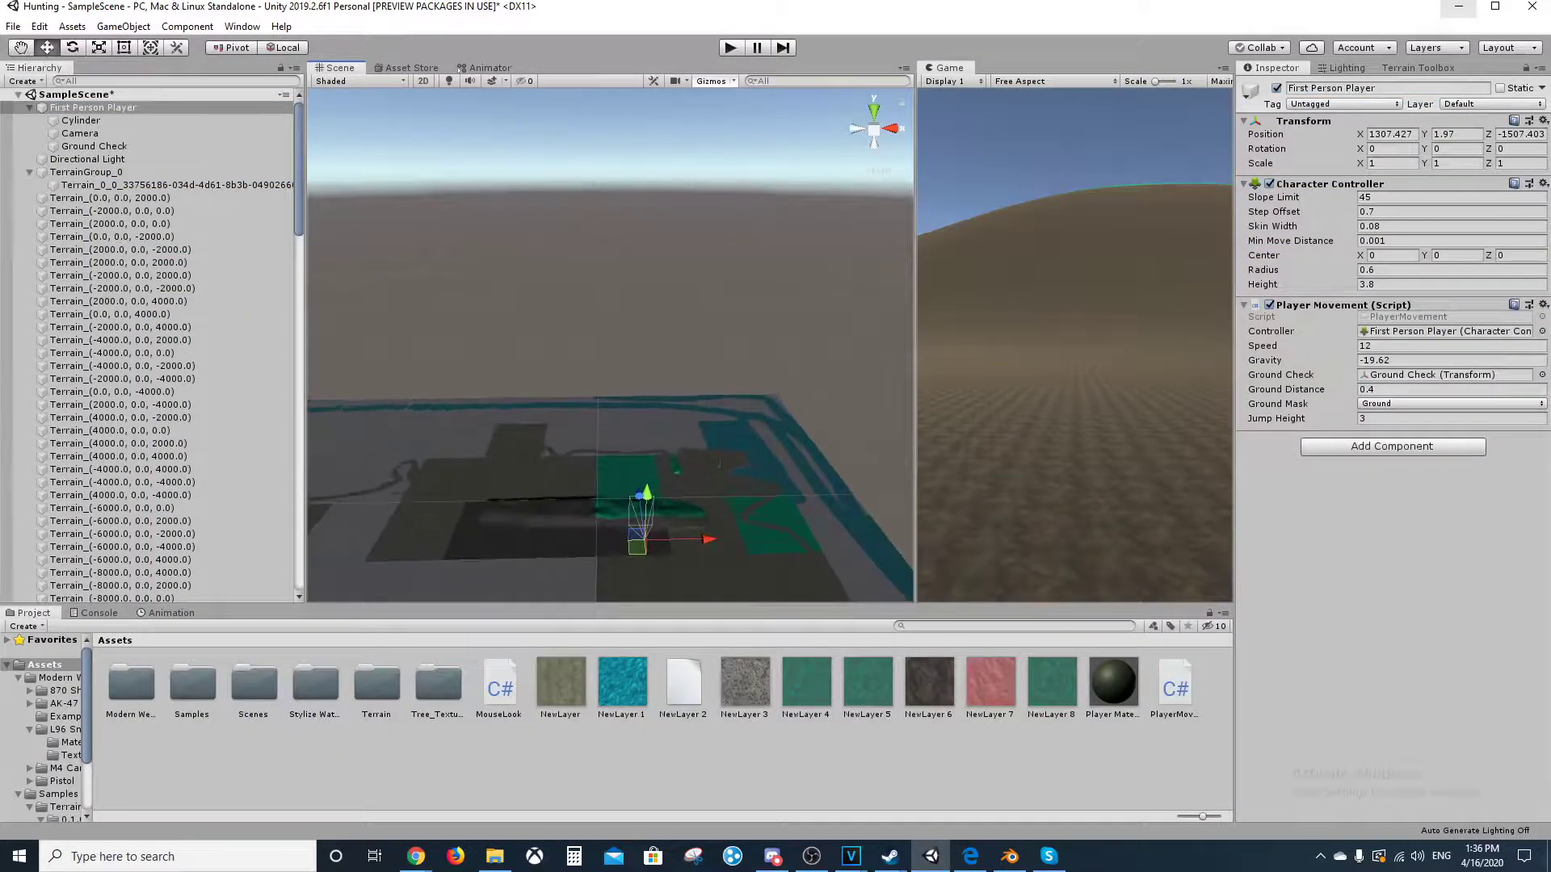
scroll(610, 345, up, 4)
middle_drag(614, 452, 585, 283)
scroll(610, 345, up, 2)
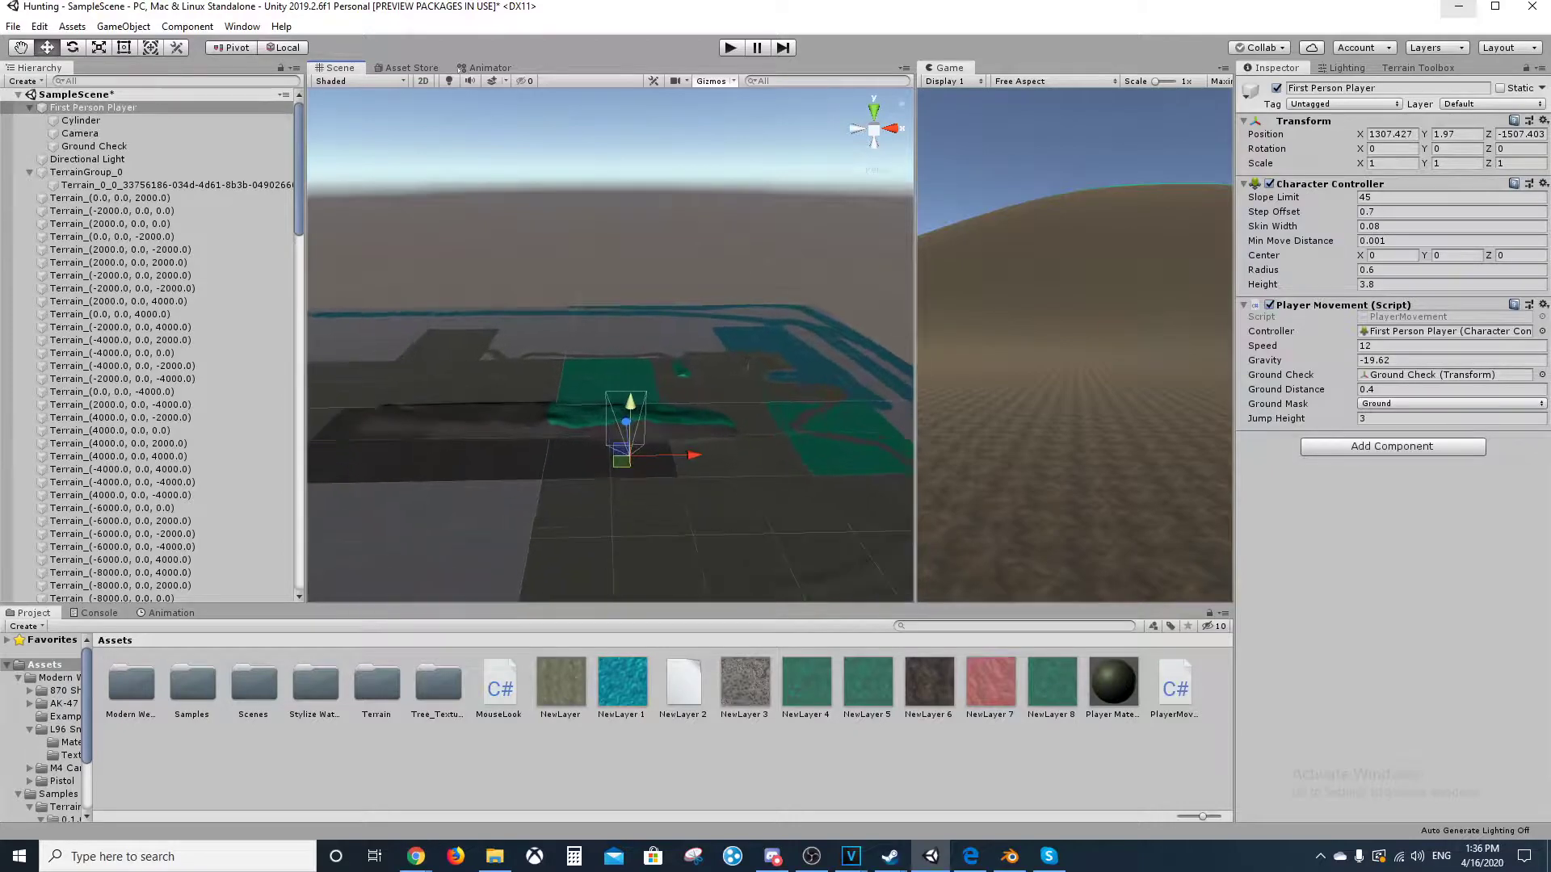
key(f)
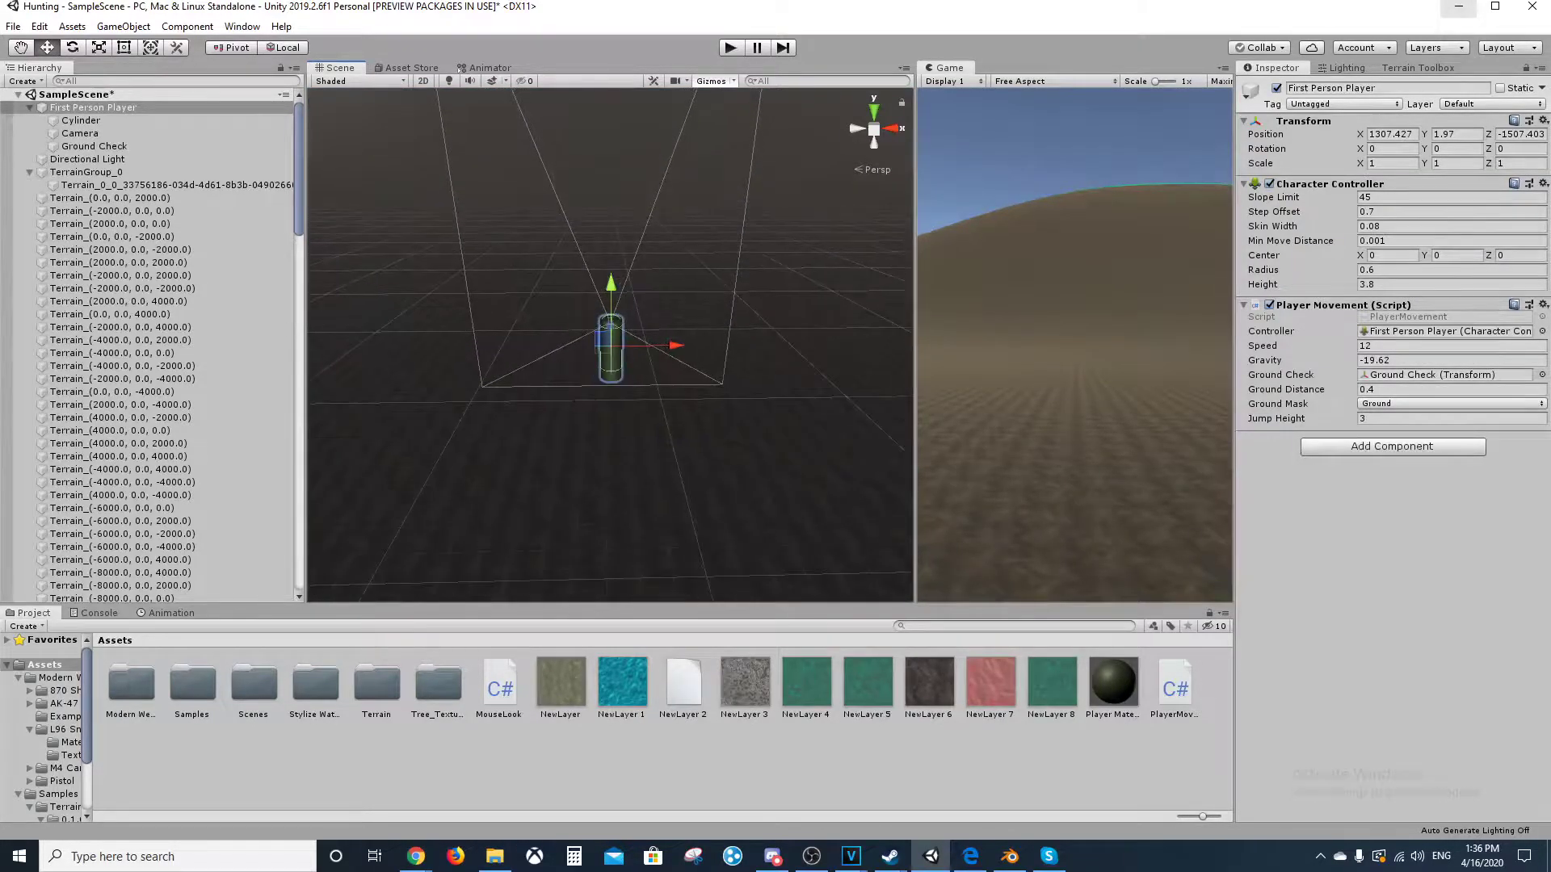
scroll(610, 345, down, 12)
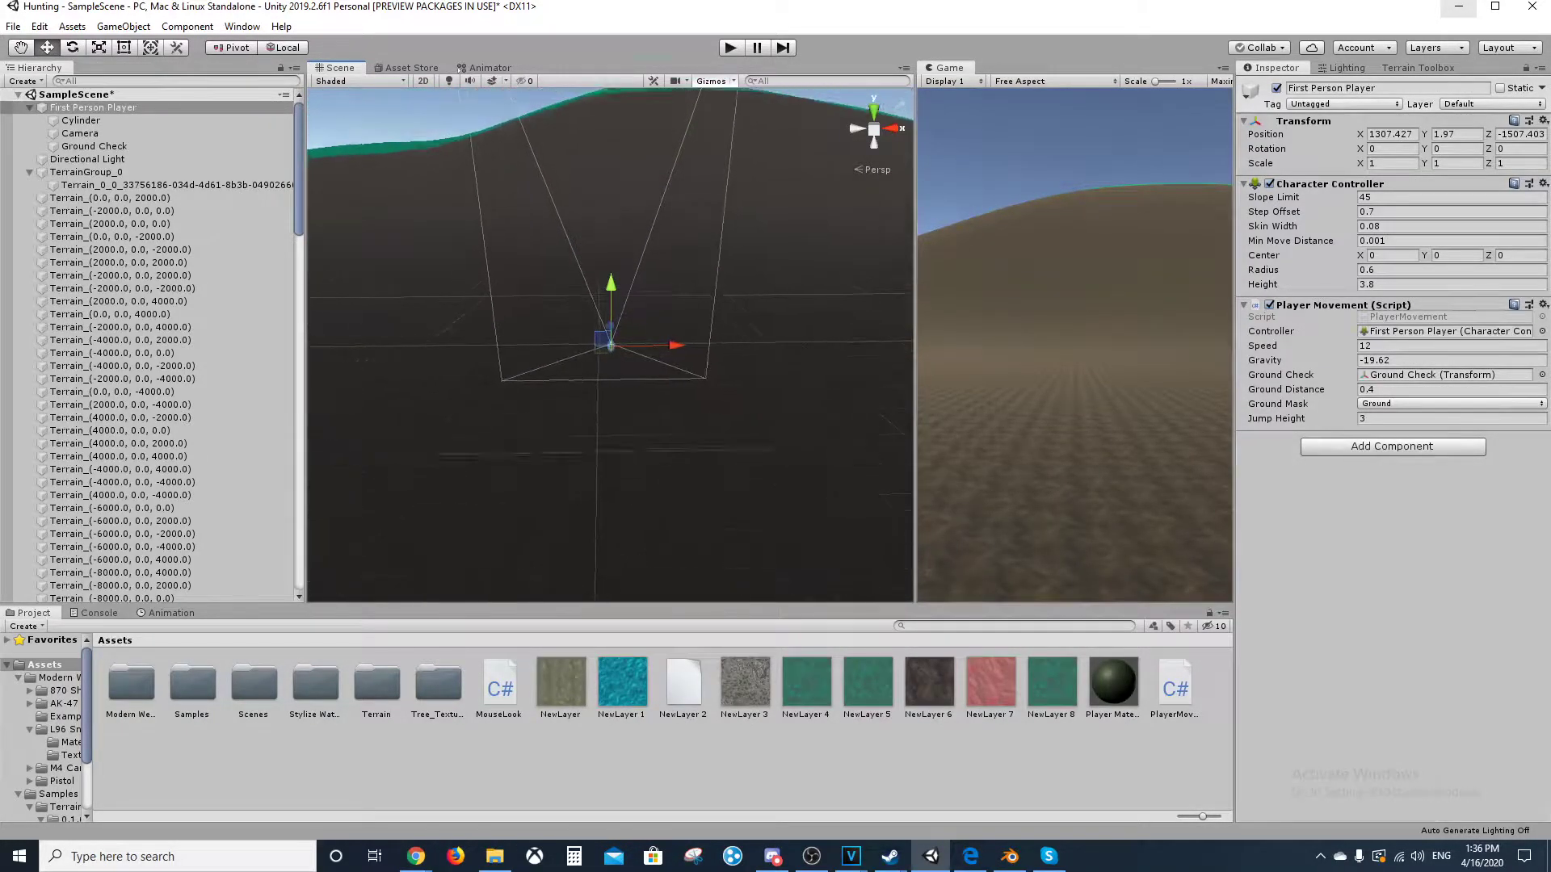
scroll(610, 345, down, 6)
middle_drag(452, 339, 873, 395)
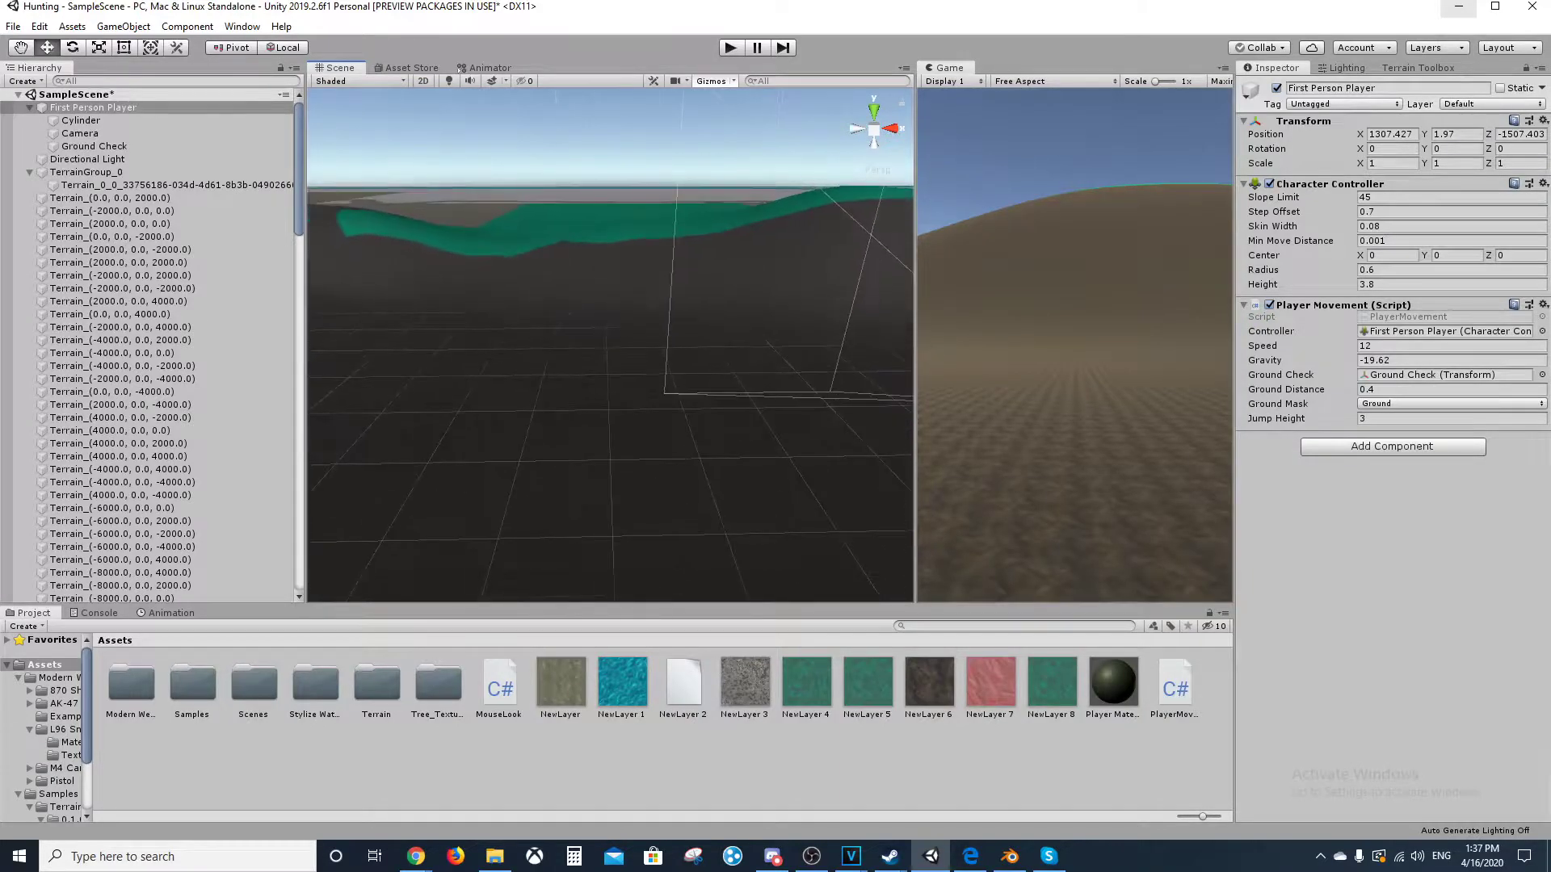
middle_drag(550, 343, 694, 349)
alt+right_drag(610, 345, 626, 345)
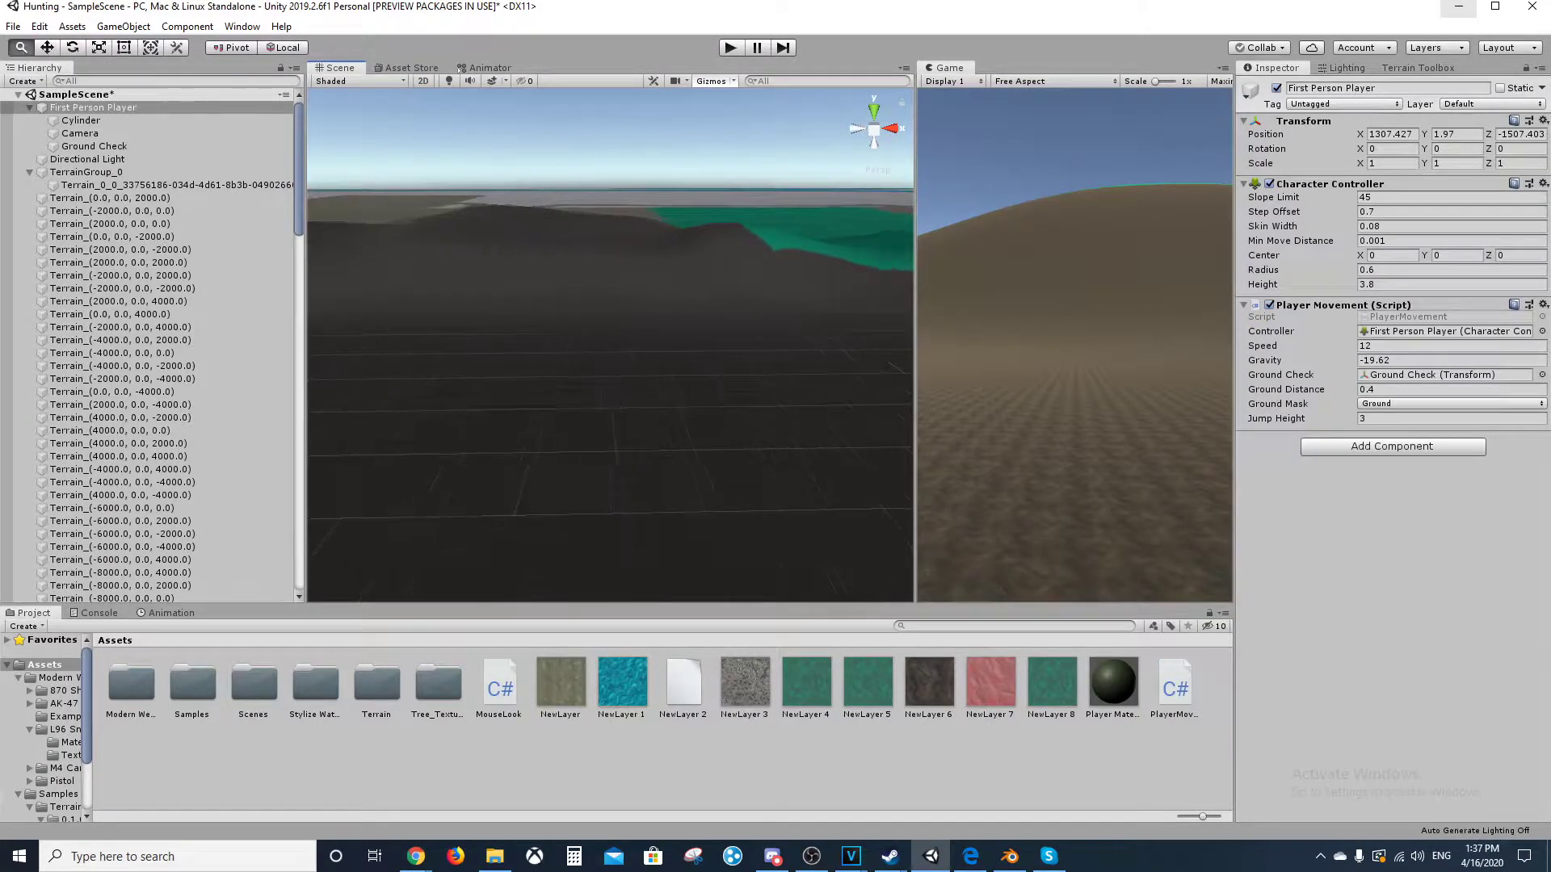
scroll(611, 345, down, 8)
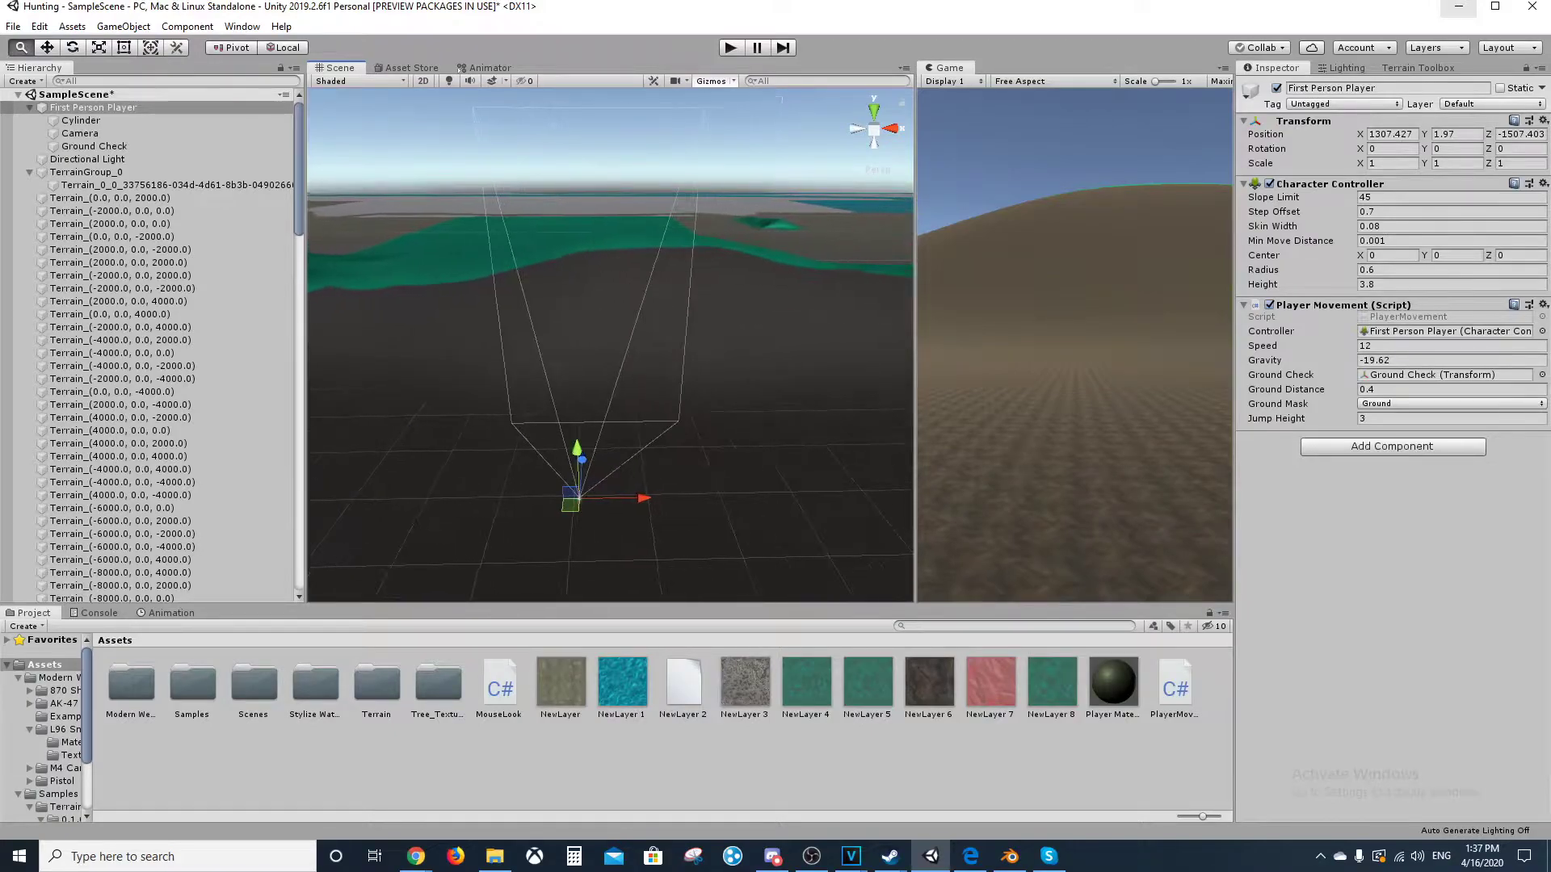
Switch to Chrome and search Google Images in a new tab for "ice house road murray ny".
mouse_move(416, 855)
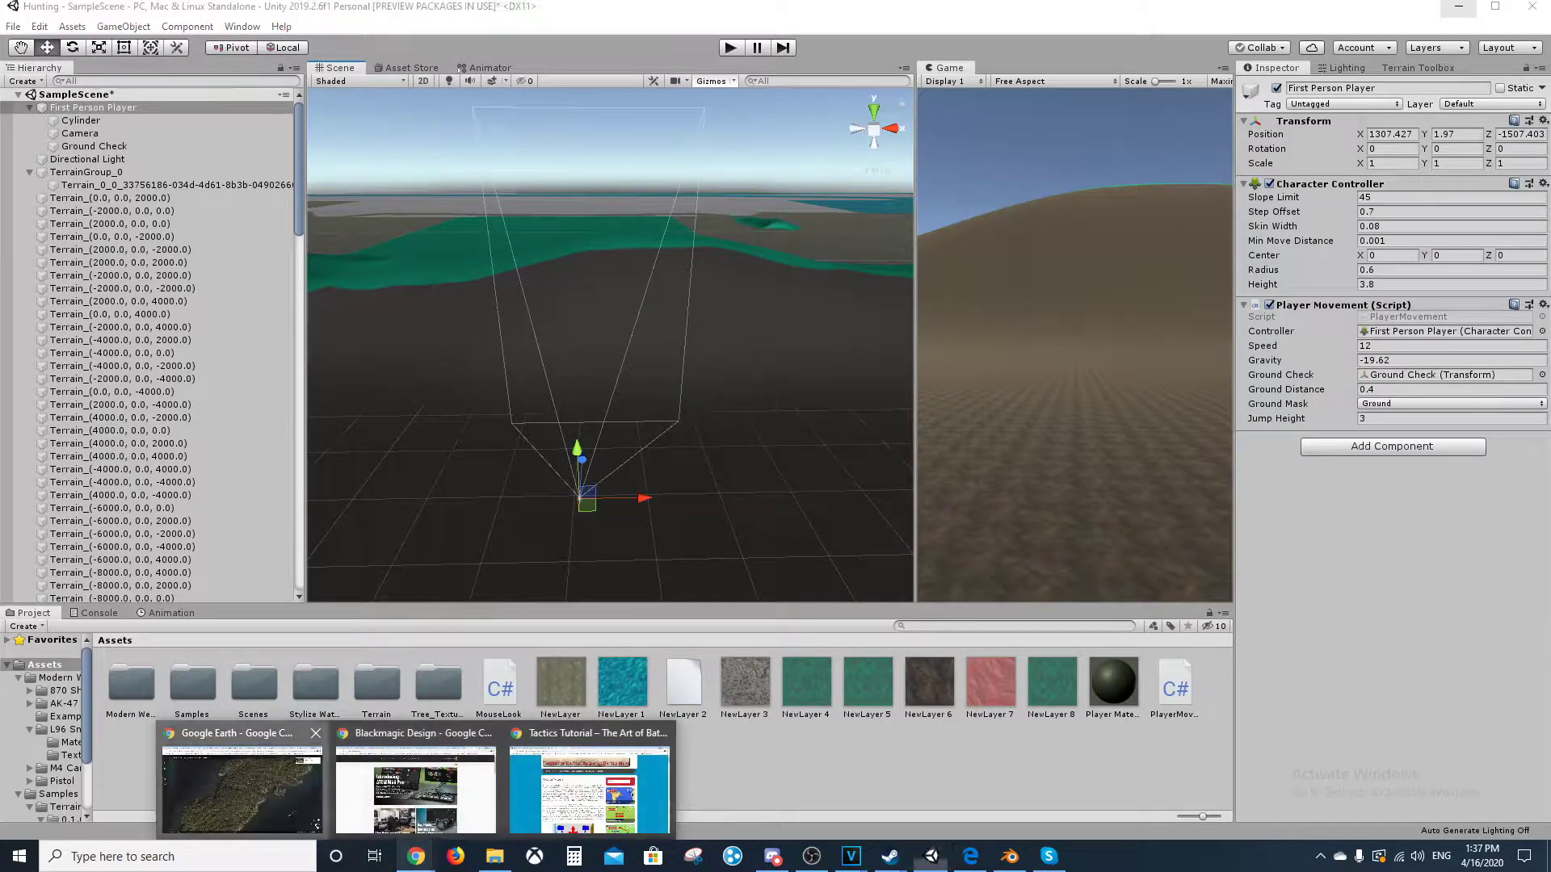
click(243, 788)
click(1389, 14)
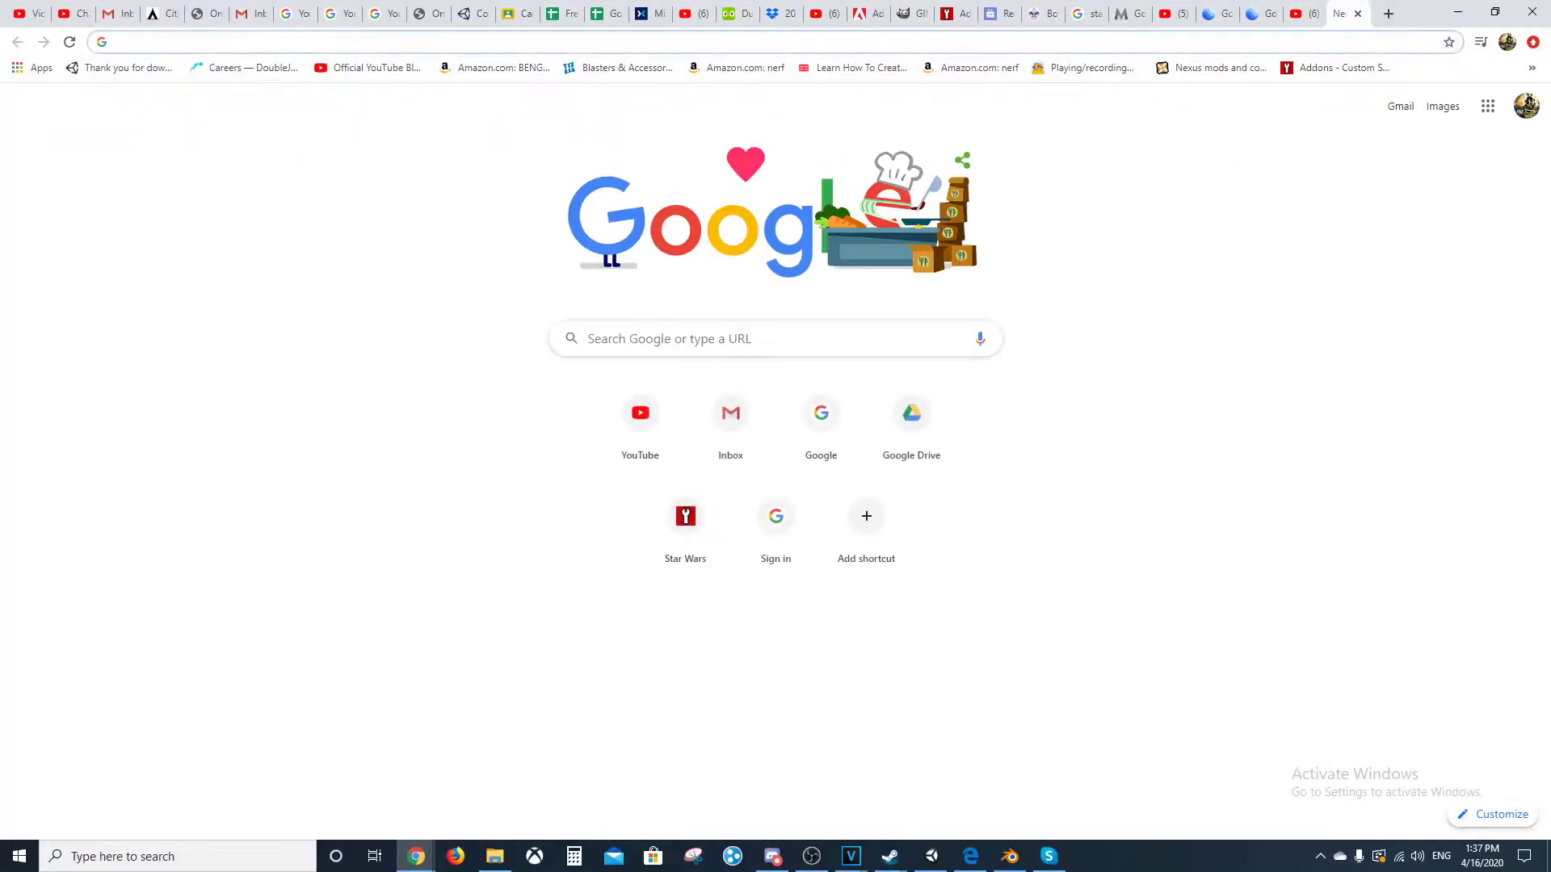
text(ice ho)
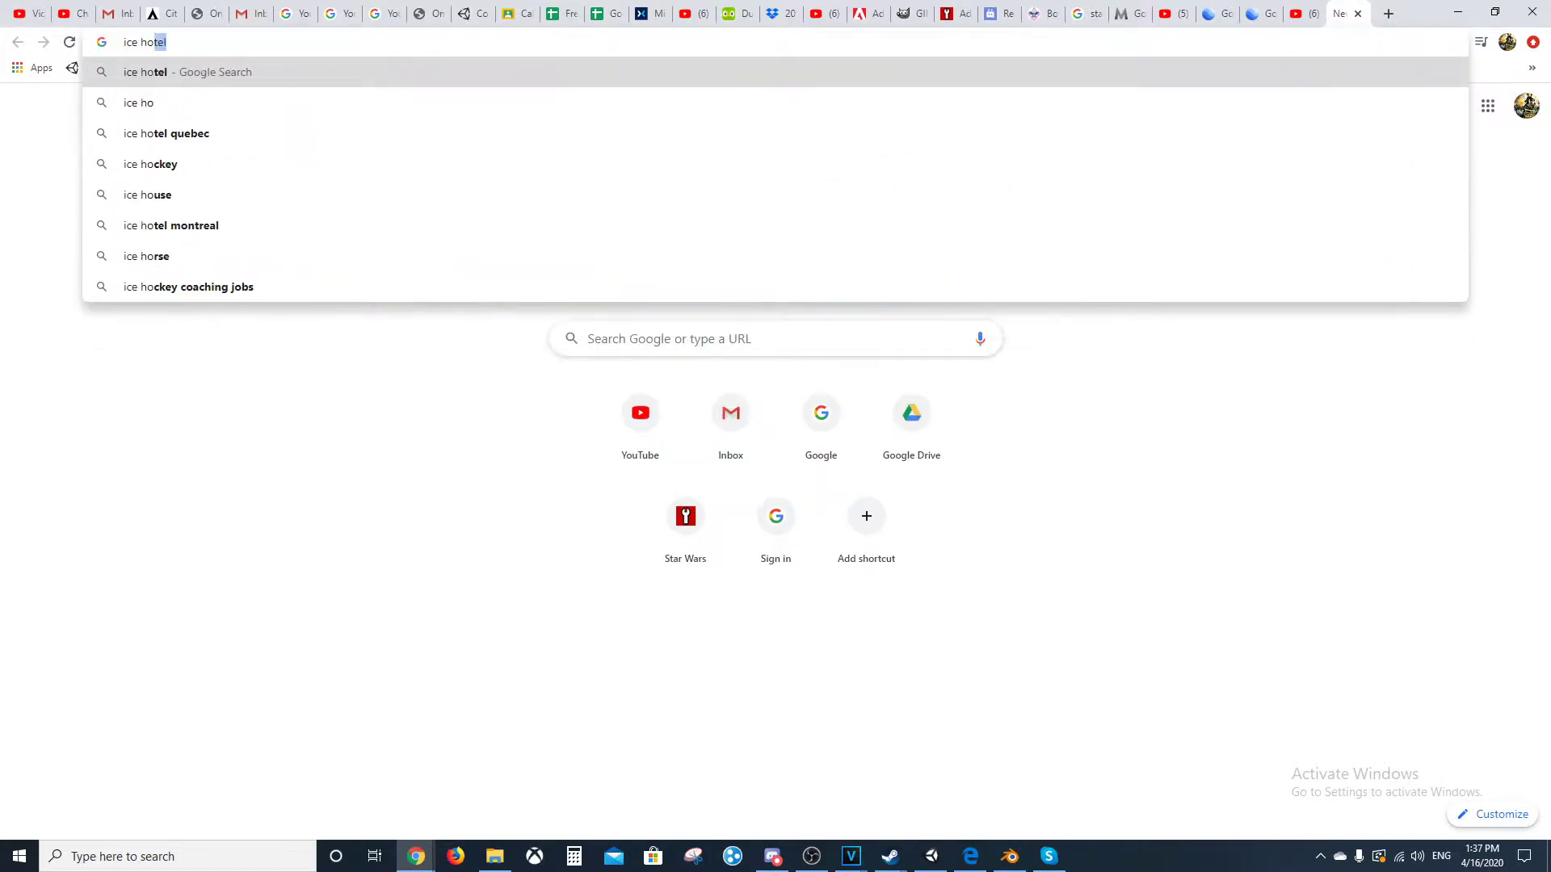
text(use r)
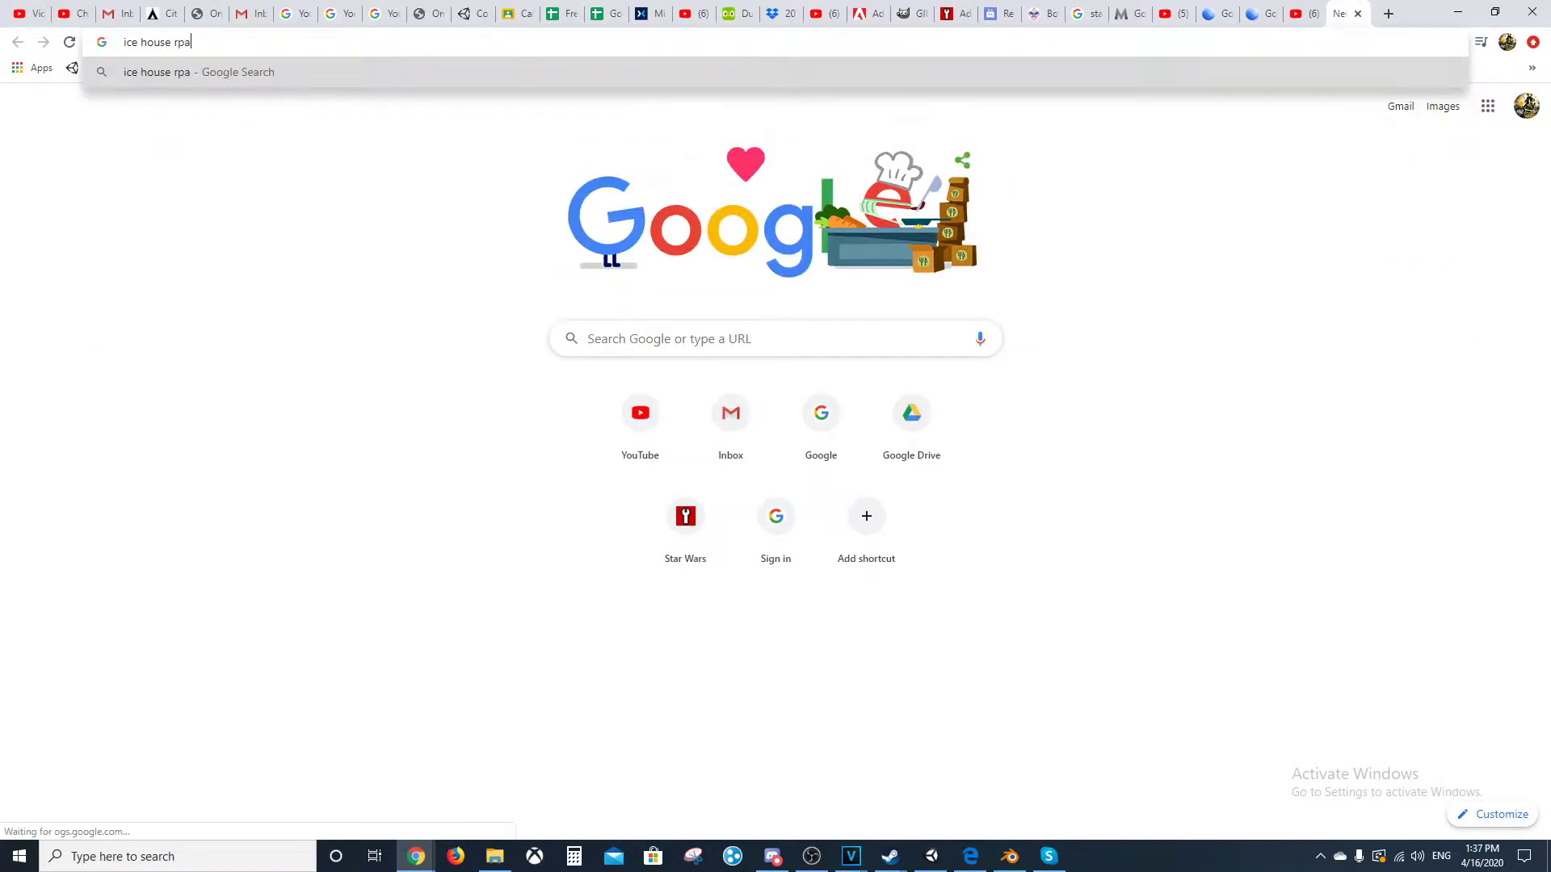
text(oad)
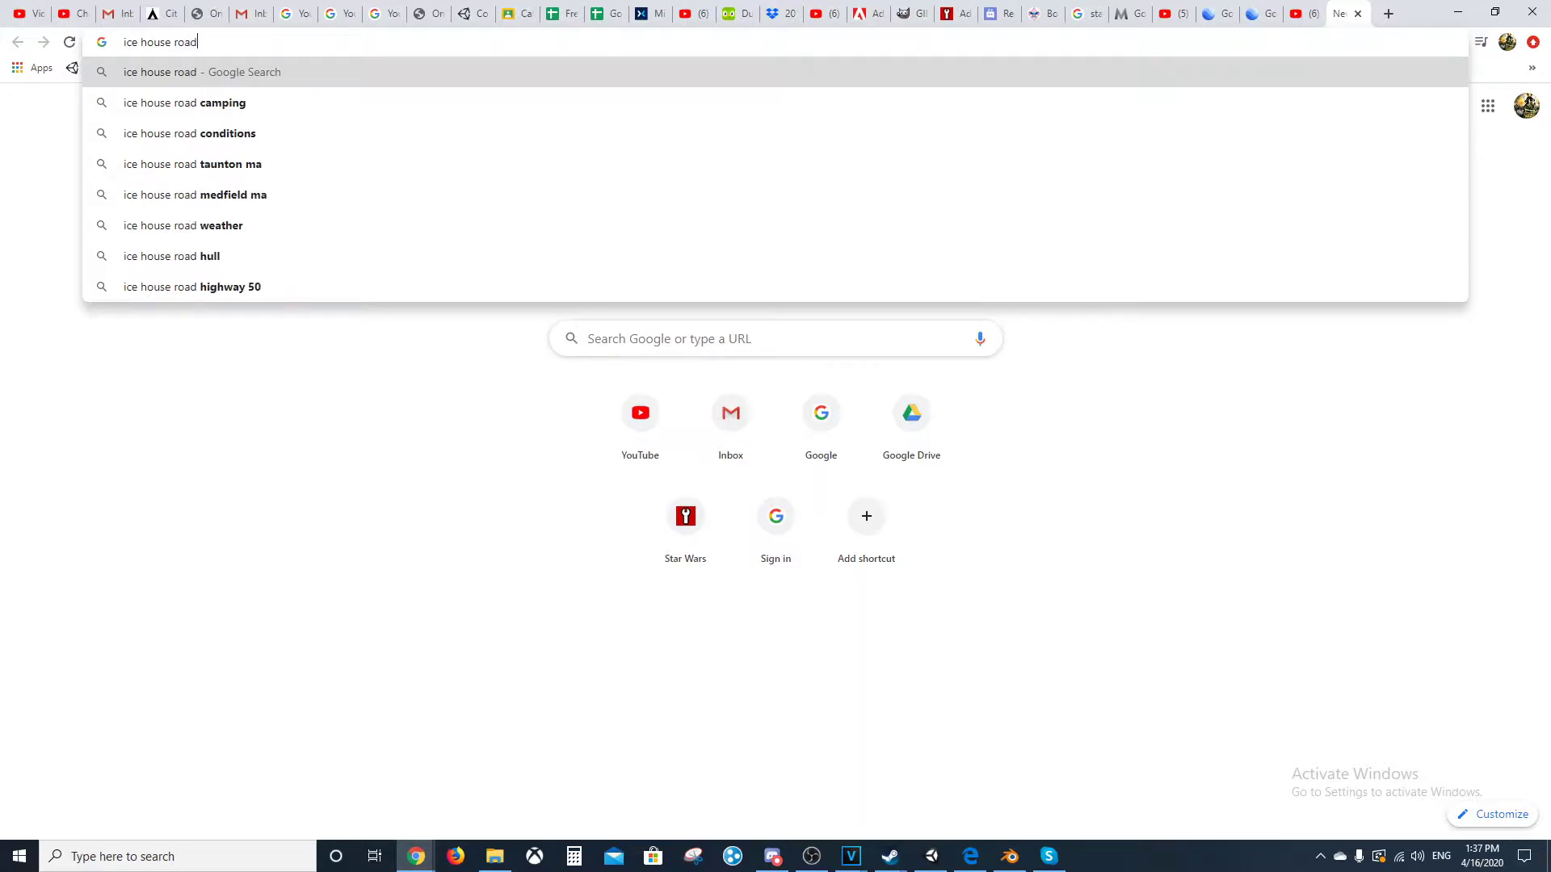
text( mu)
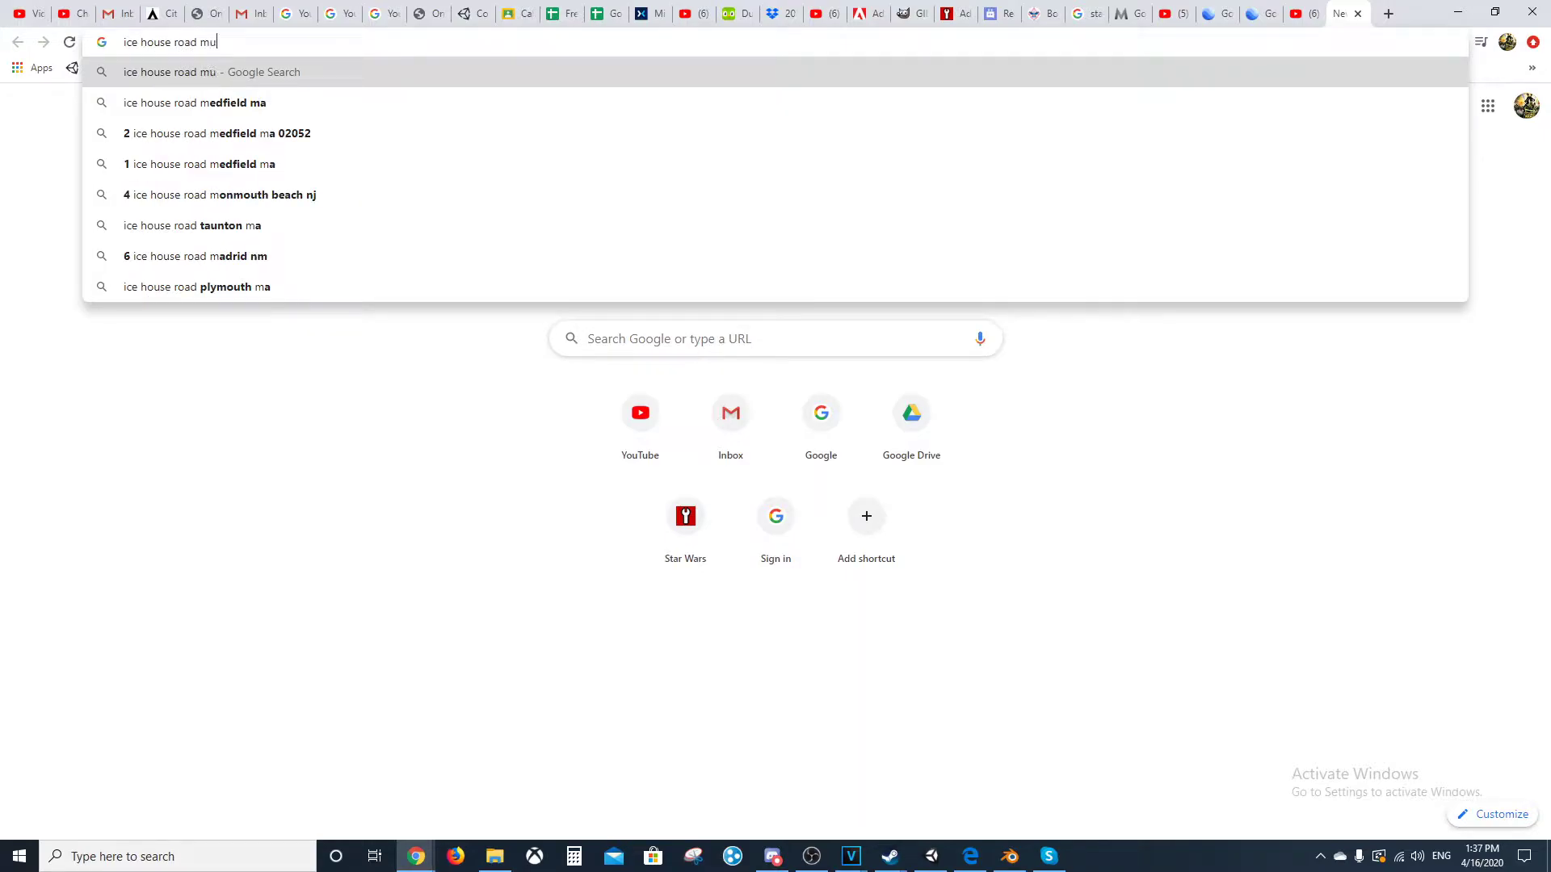
text(rray)
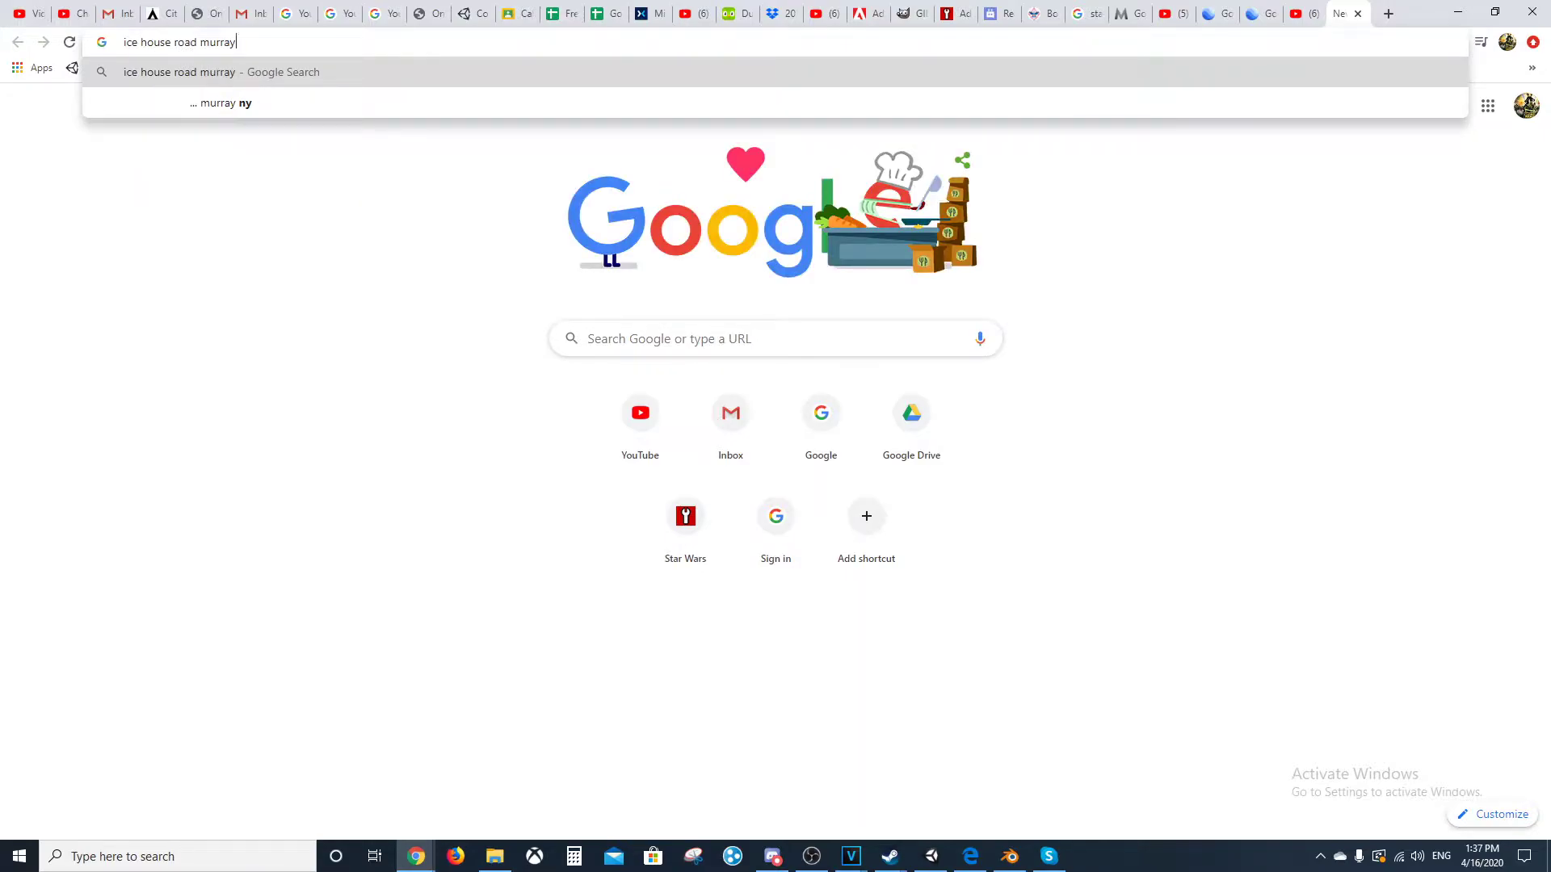
key(Down)
key(Return)
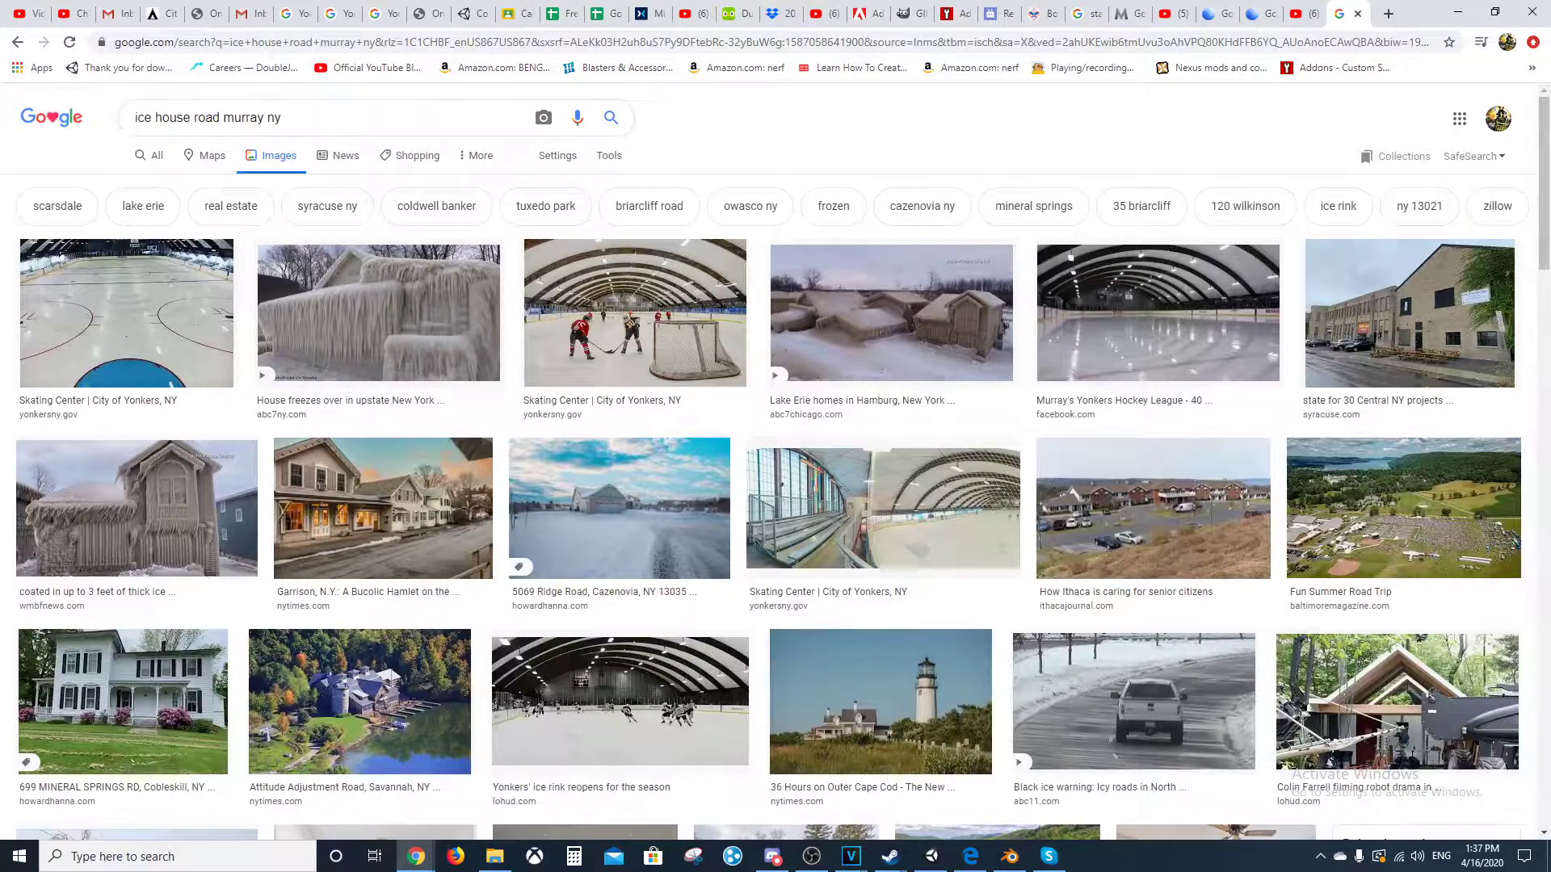
Refine the image search to "ice house road murray isle clayton ny" and browse the results.
click(263, 118)
text(is)
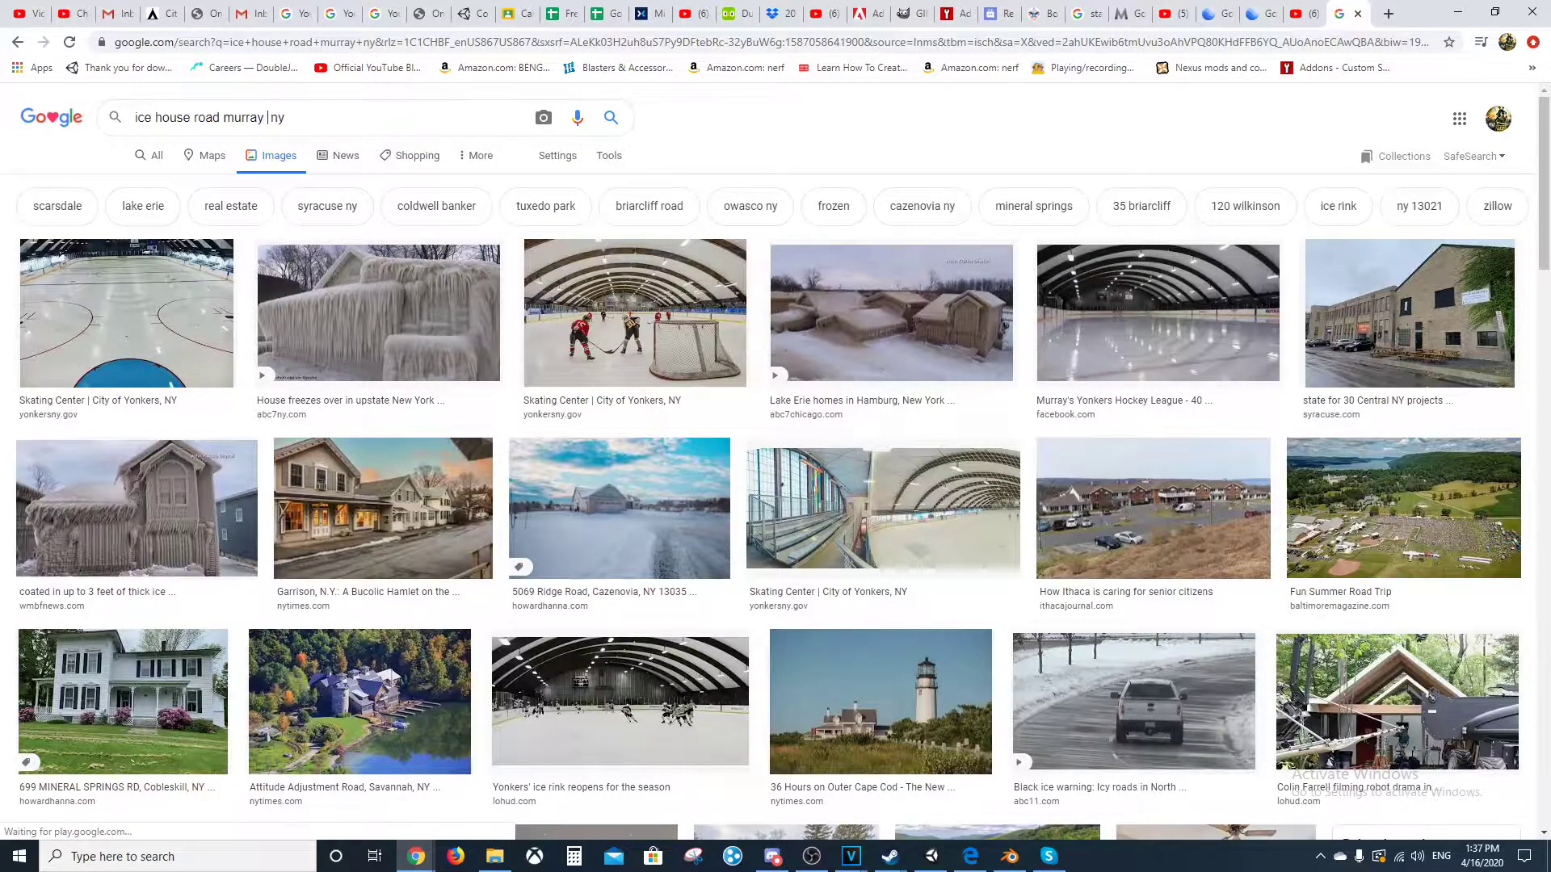
text(le clayton)
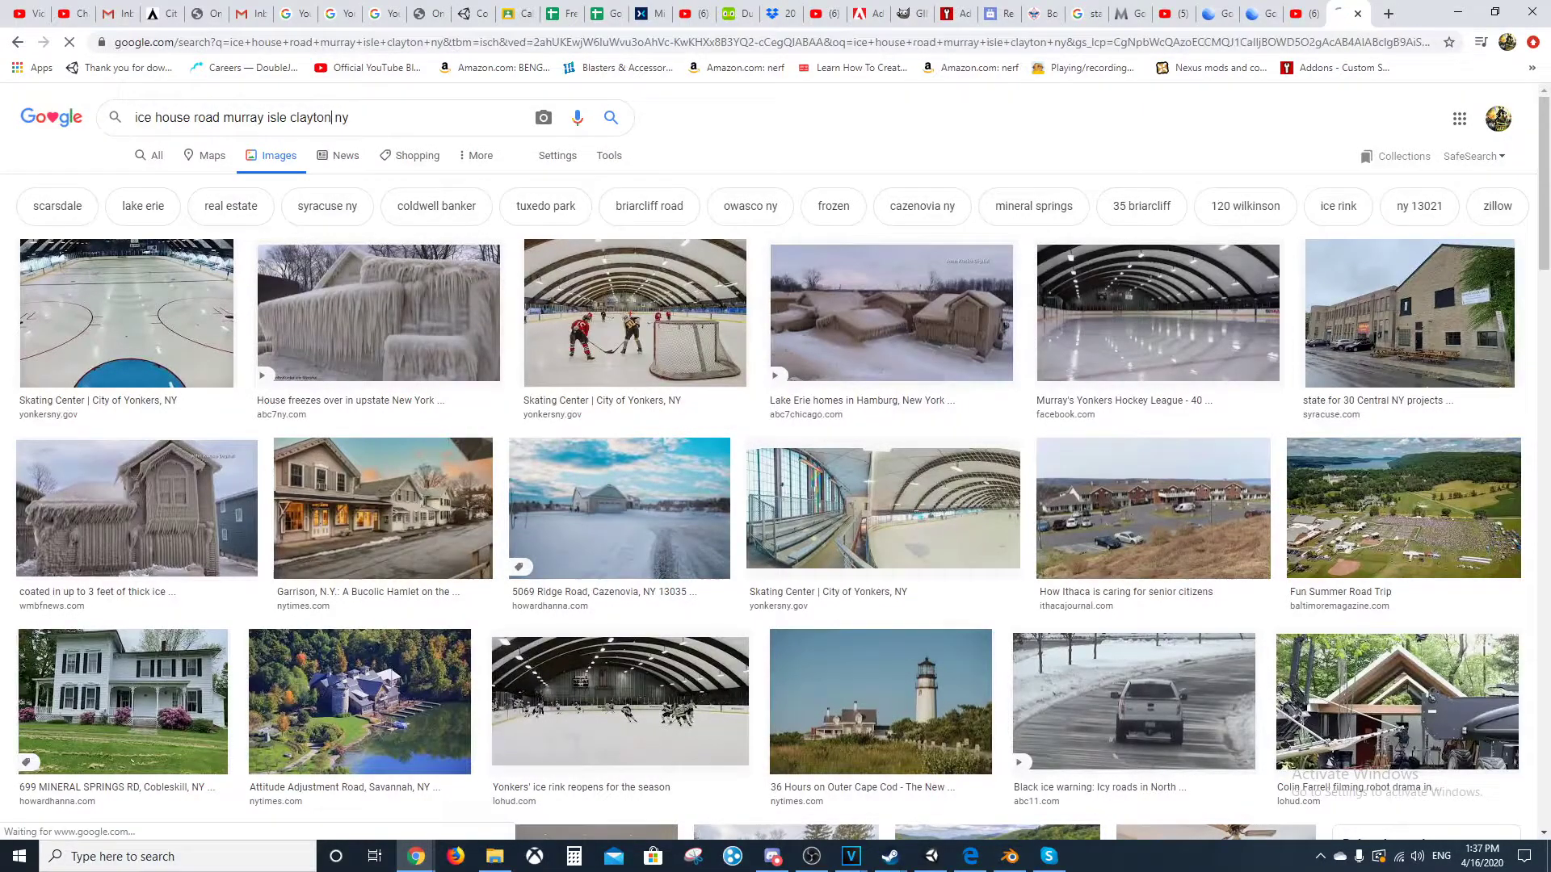
key(Return)
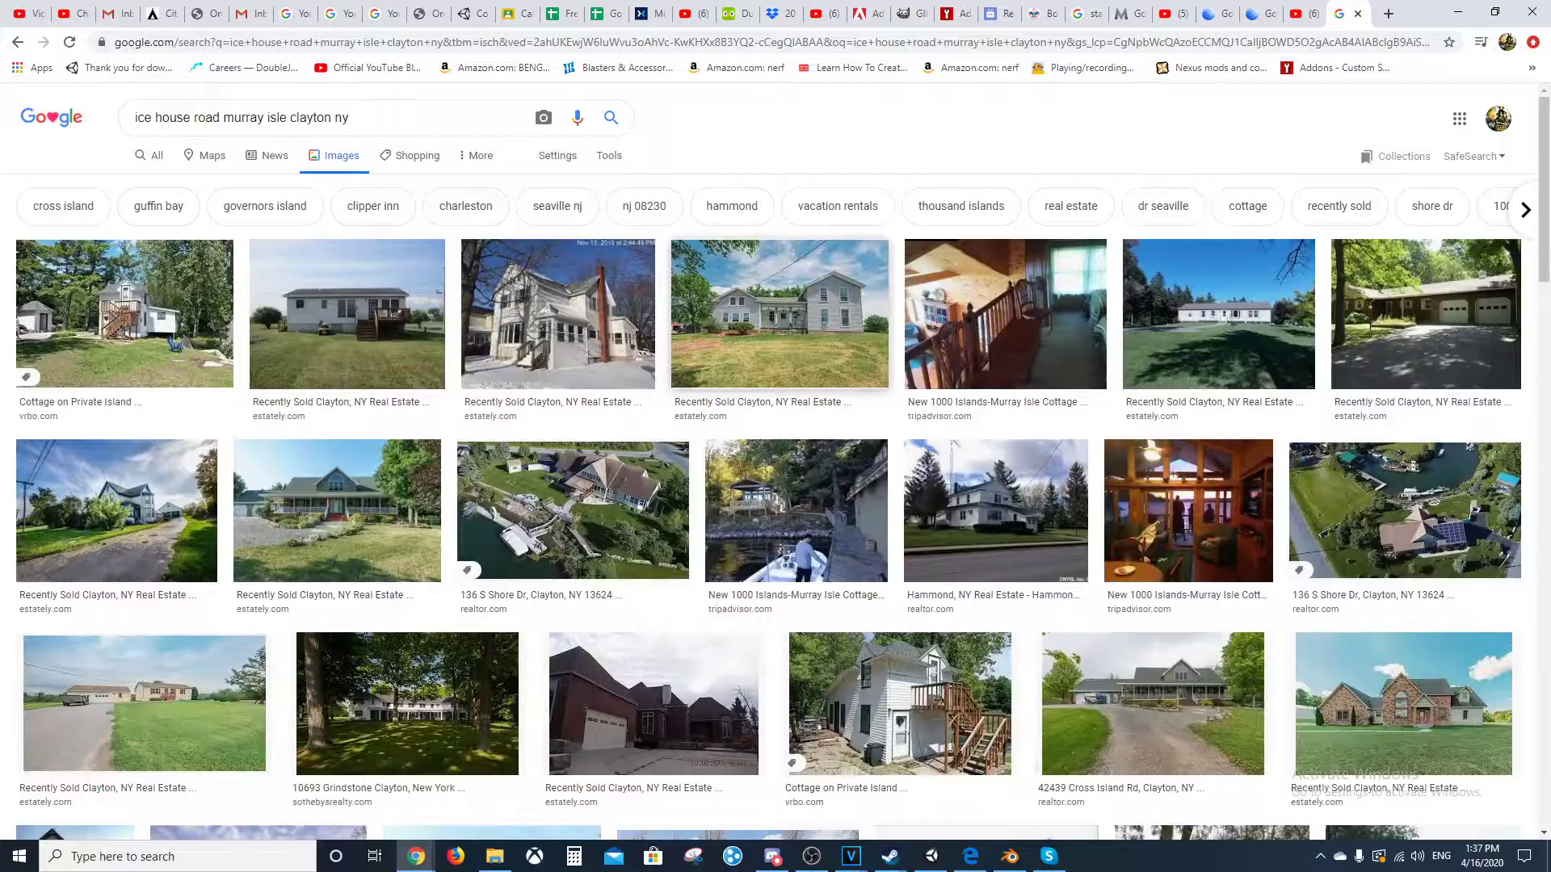
scroll(779, 323, down, 20)
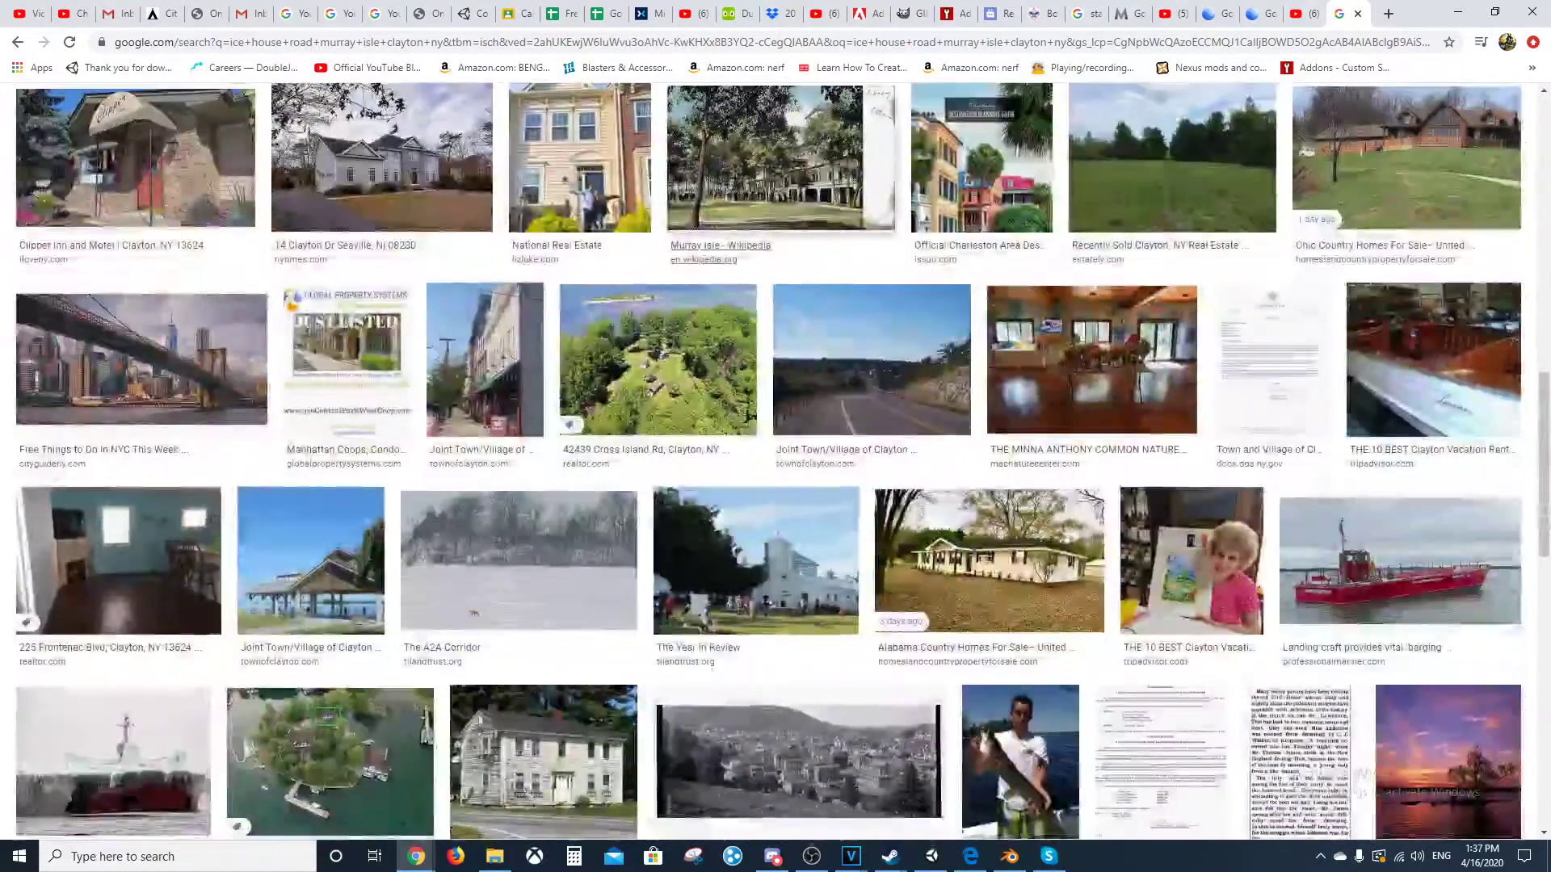
Look through more of the image results for Ice House Road on Murray Isle, then return to the start of the list.
scroll(779, 437, down, 4)
scroll(780, 436, down, 4)
scroll(780, 437, up, 4)
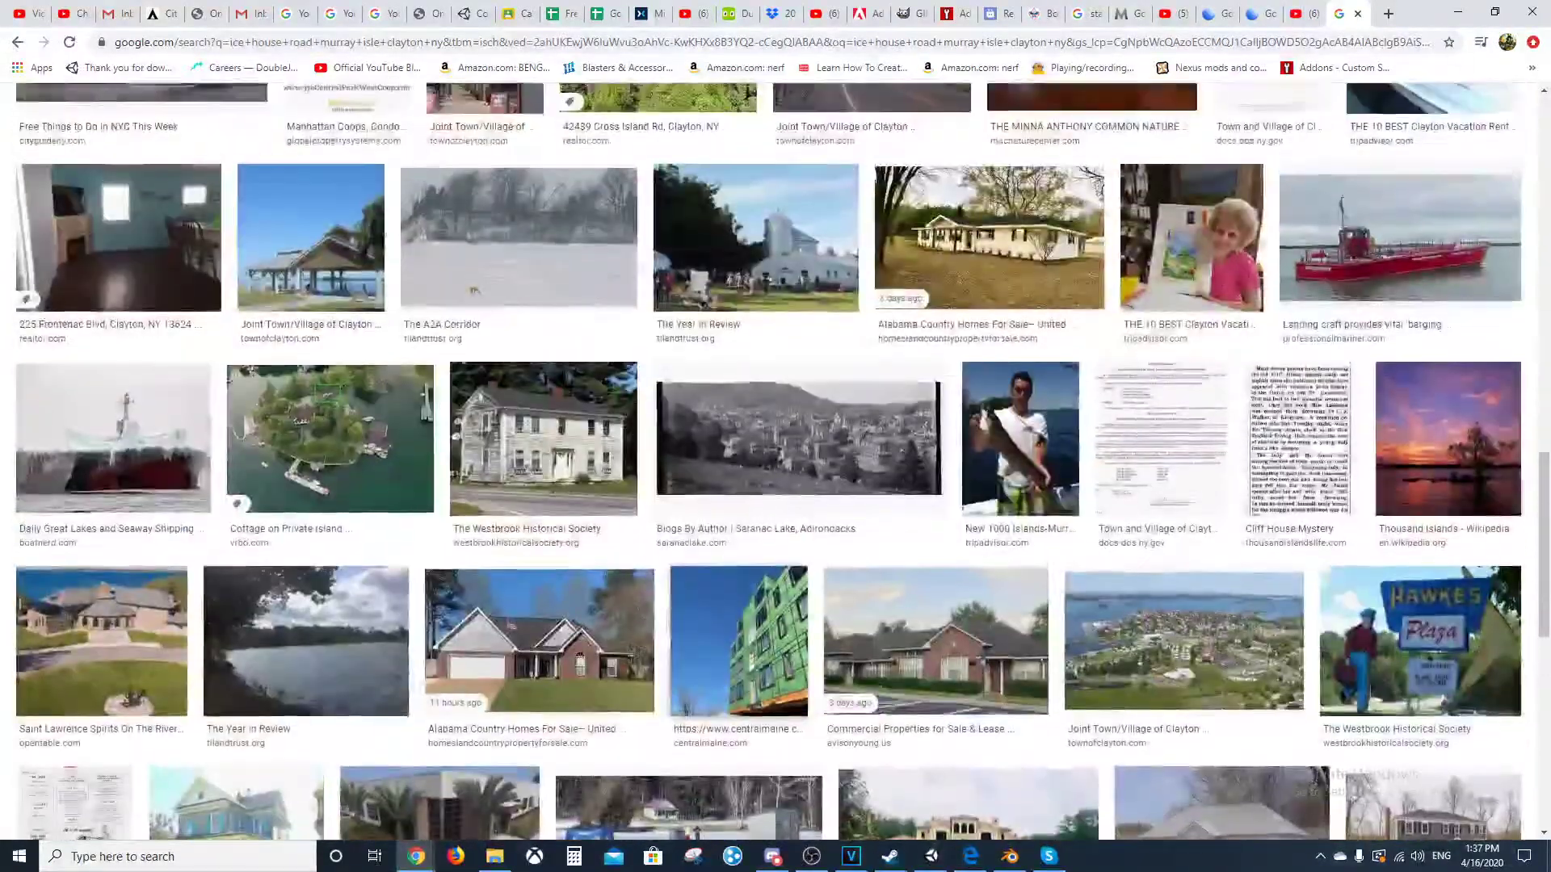
scroll(779, 436, down, 2)
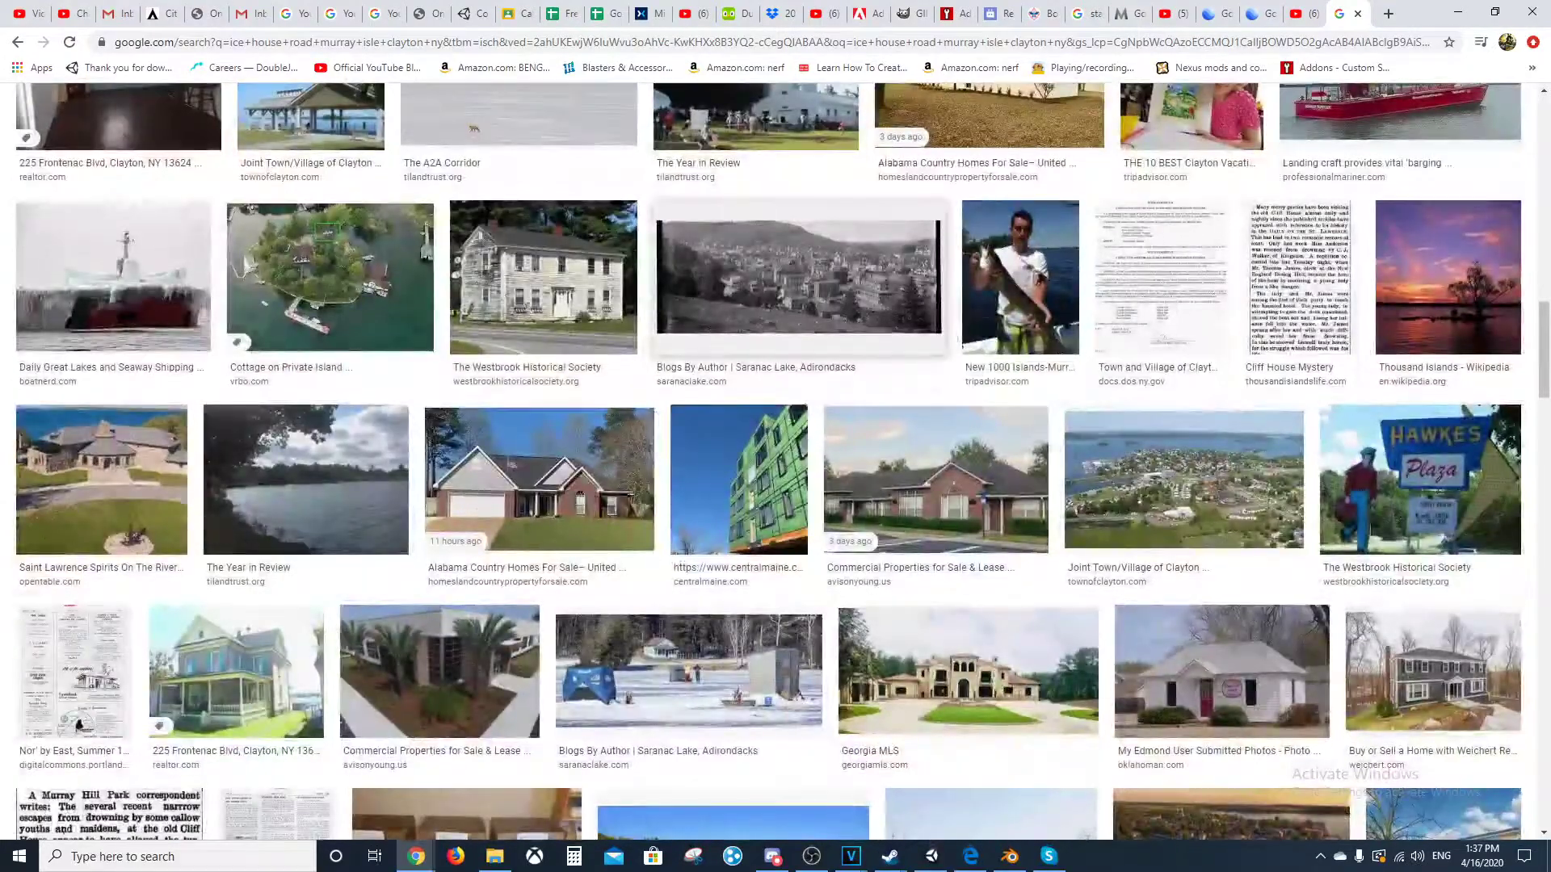
scroll(780, 436, down, 6)
scroll(780, 436, up, 10)
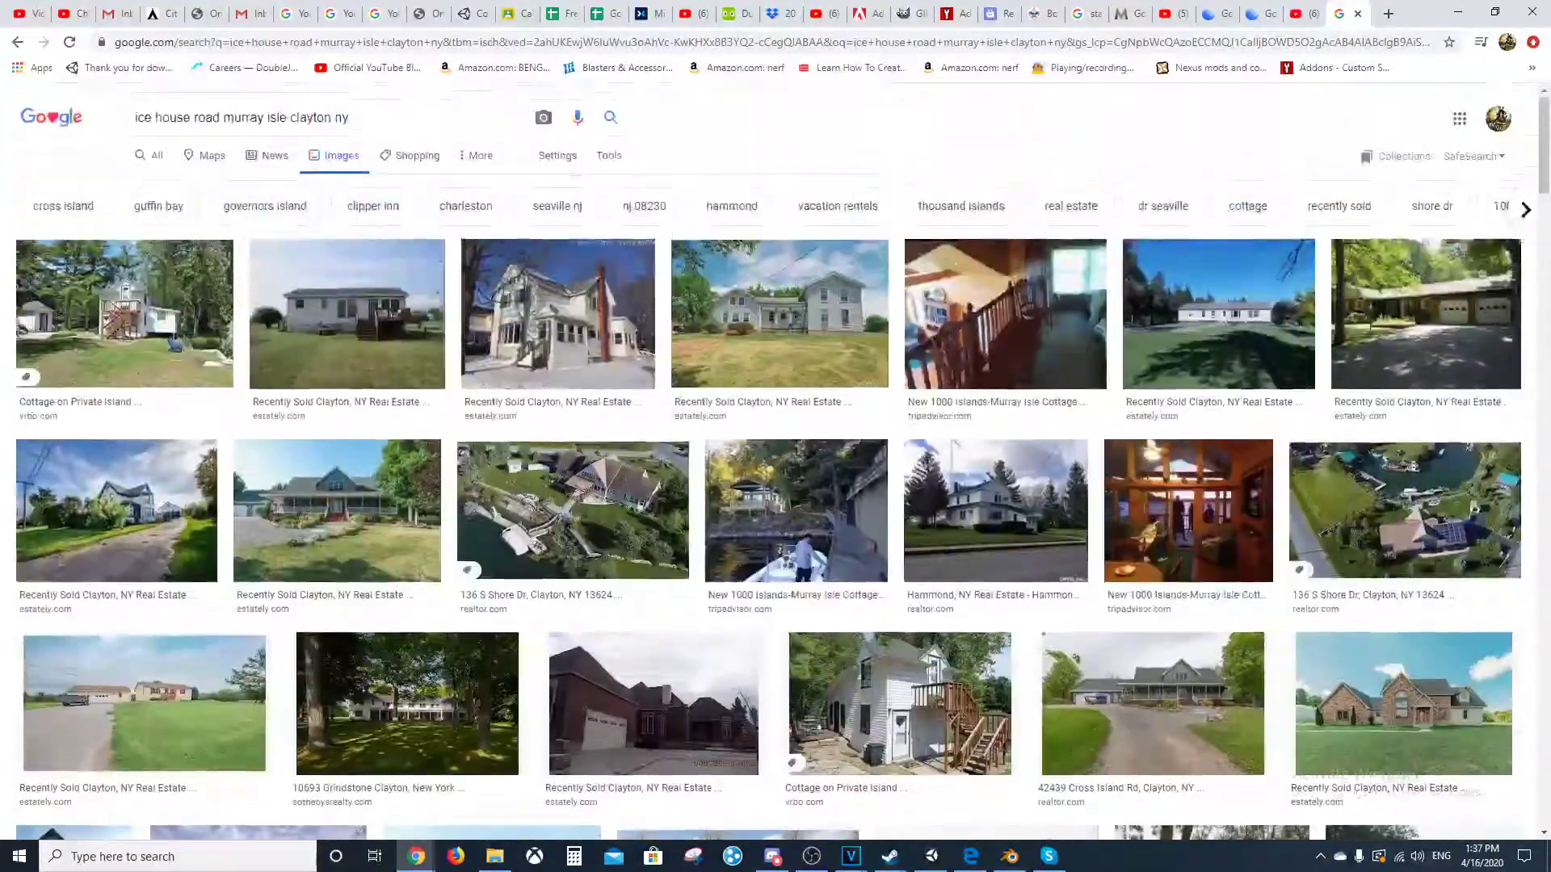
Close the image search, view Murray Isle from another angle in Google Earth, and return to Unity.
click(1358, 13)
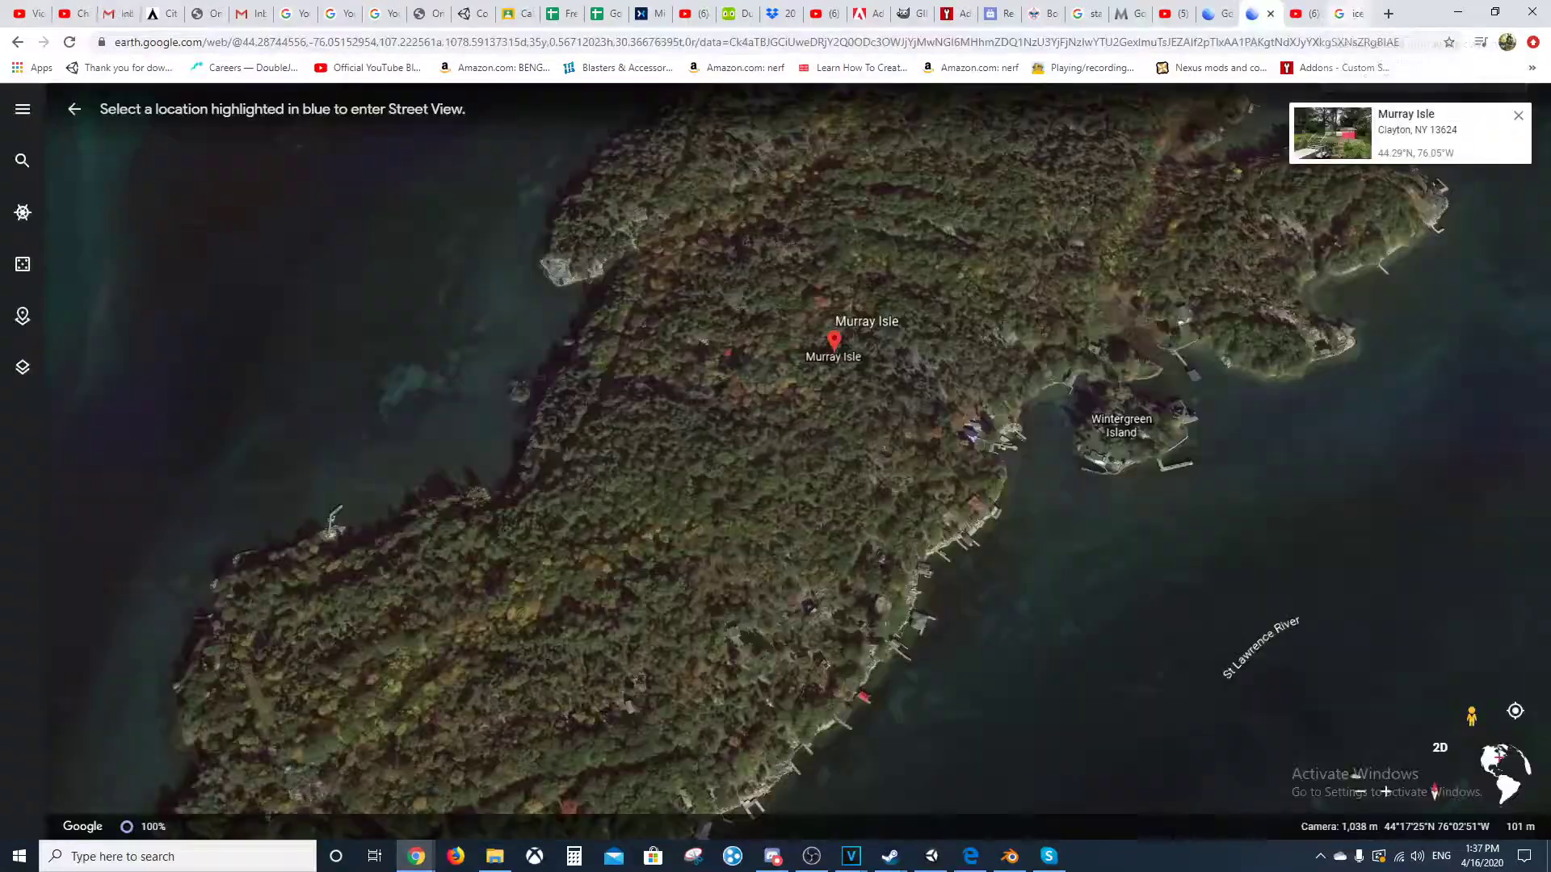
mouse_move(748, 572)
middle_down()
mouse_move(816, 695)
mouse_move(865, 735)
mouse_move(848, 589)
mouse_move(805, 557)
middle_up()
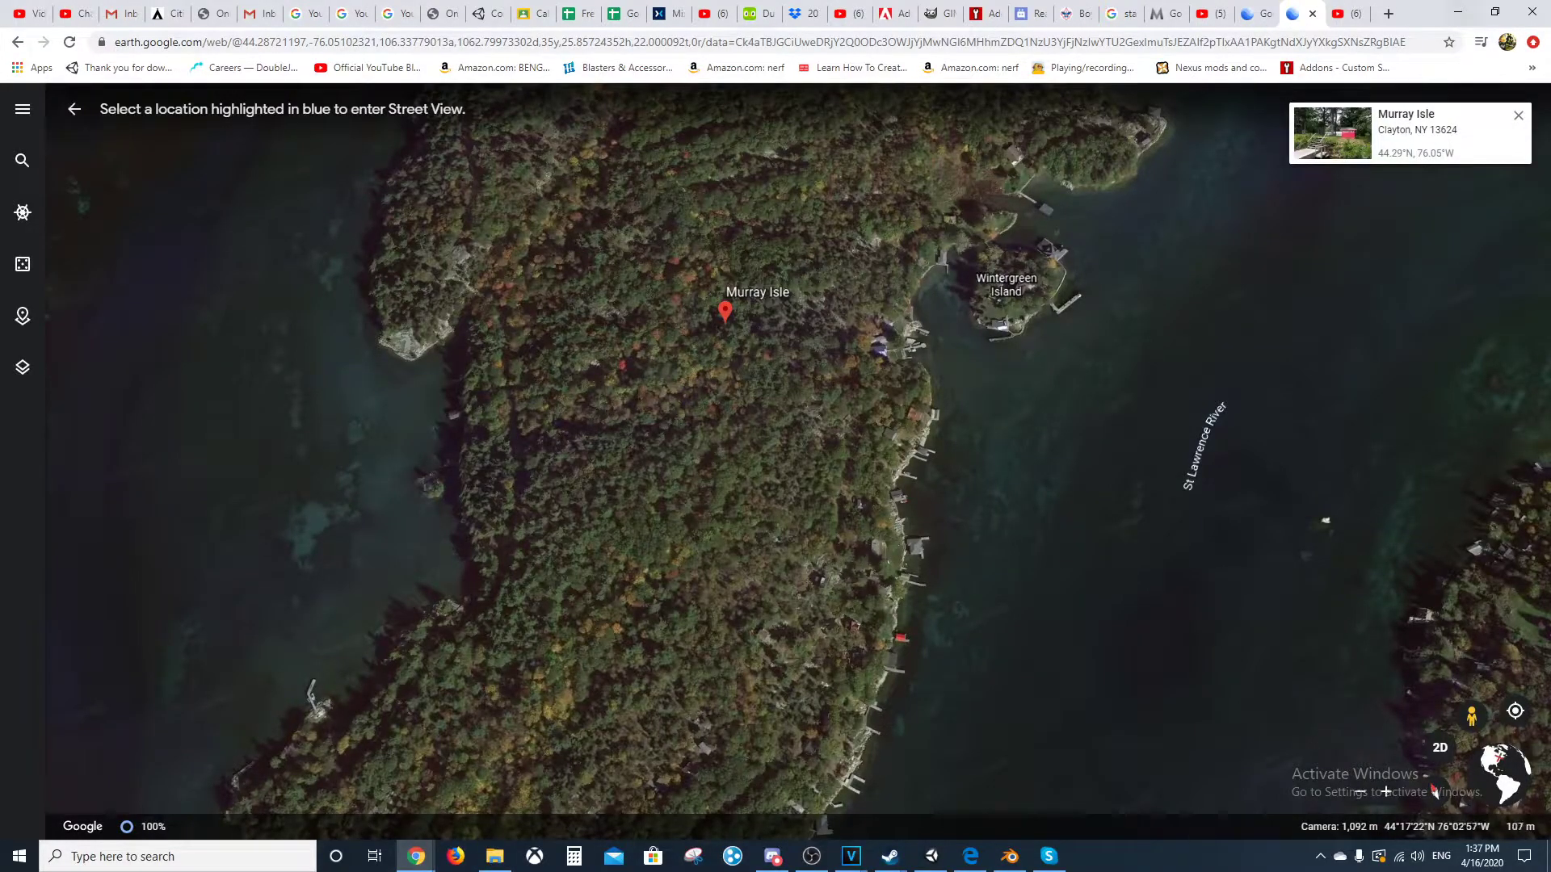
click(1458, 12)
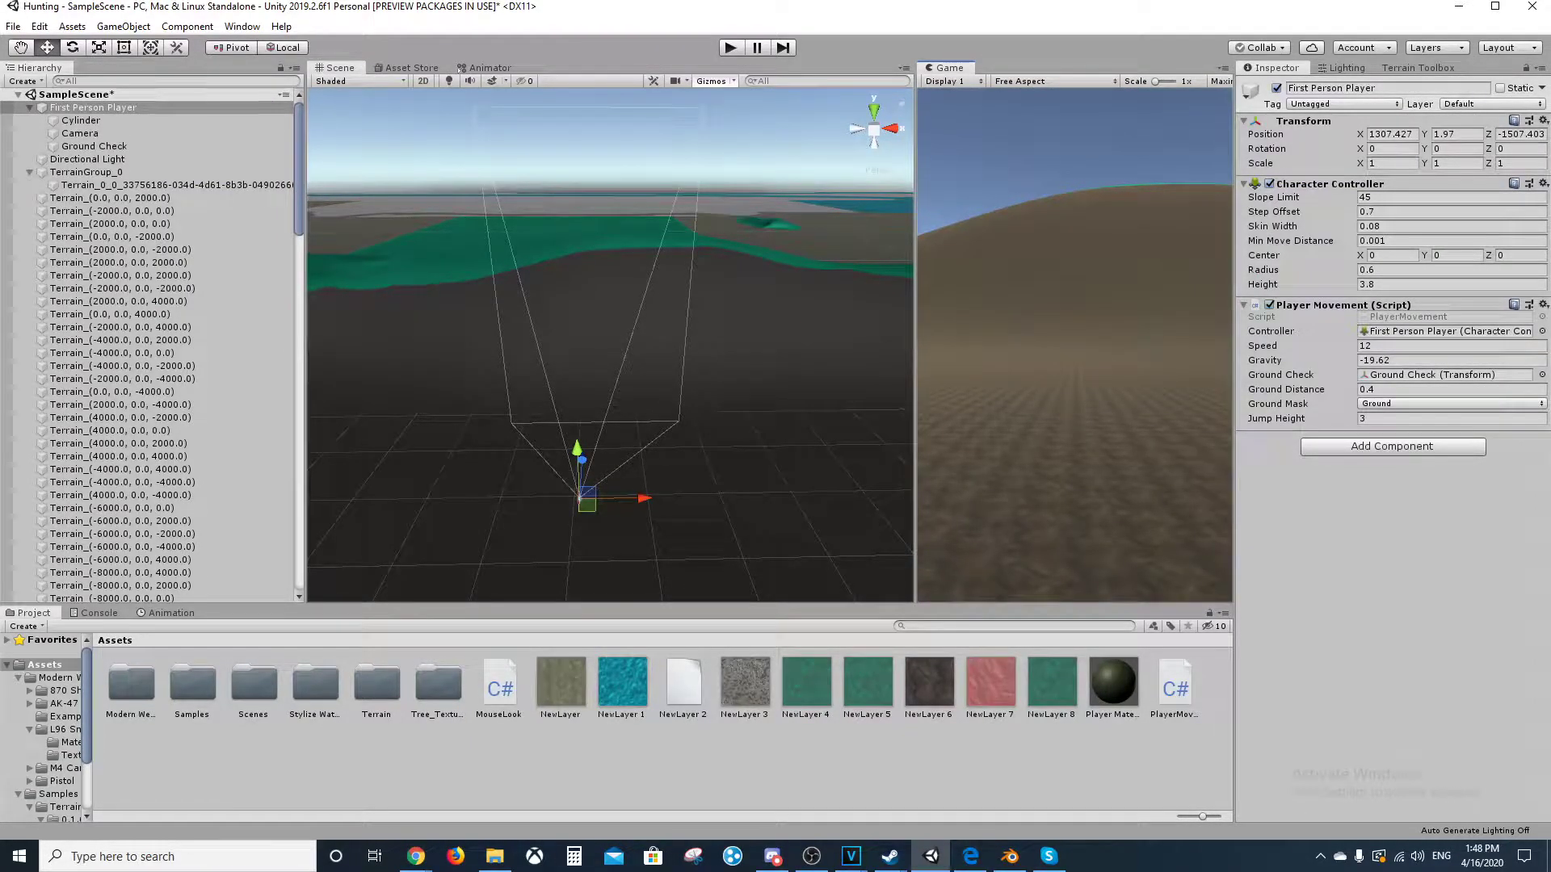
Select the hilly terrain tile Terrain_(0.0, 0.0, -2000.0) in the scene.
drag(409, 198, 626, 417)
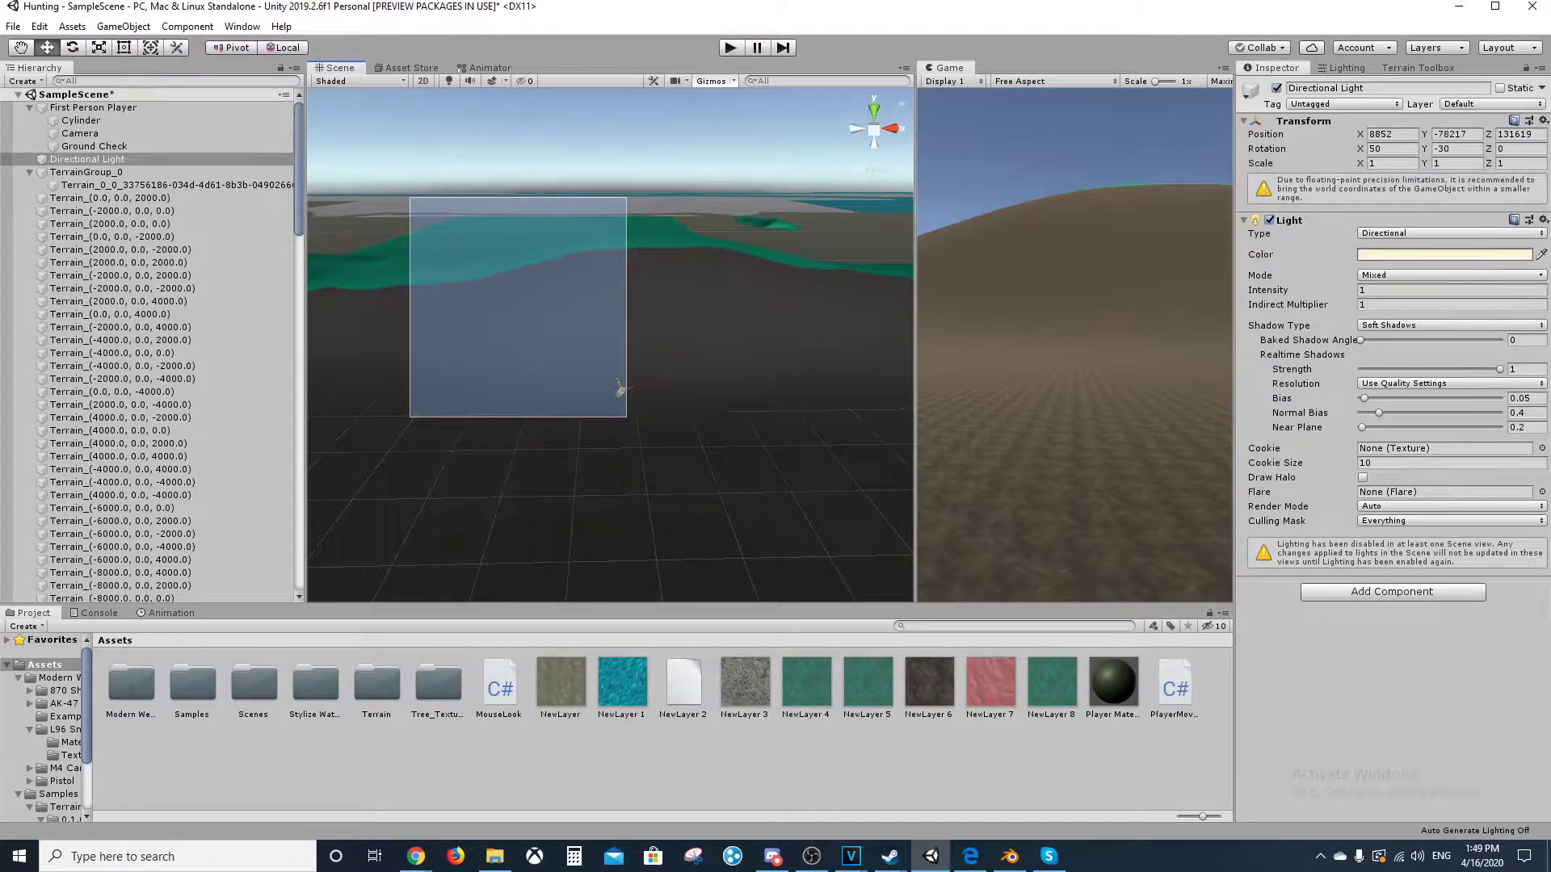
drag(626, 417, 795, 440)
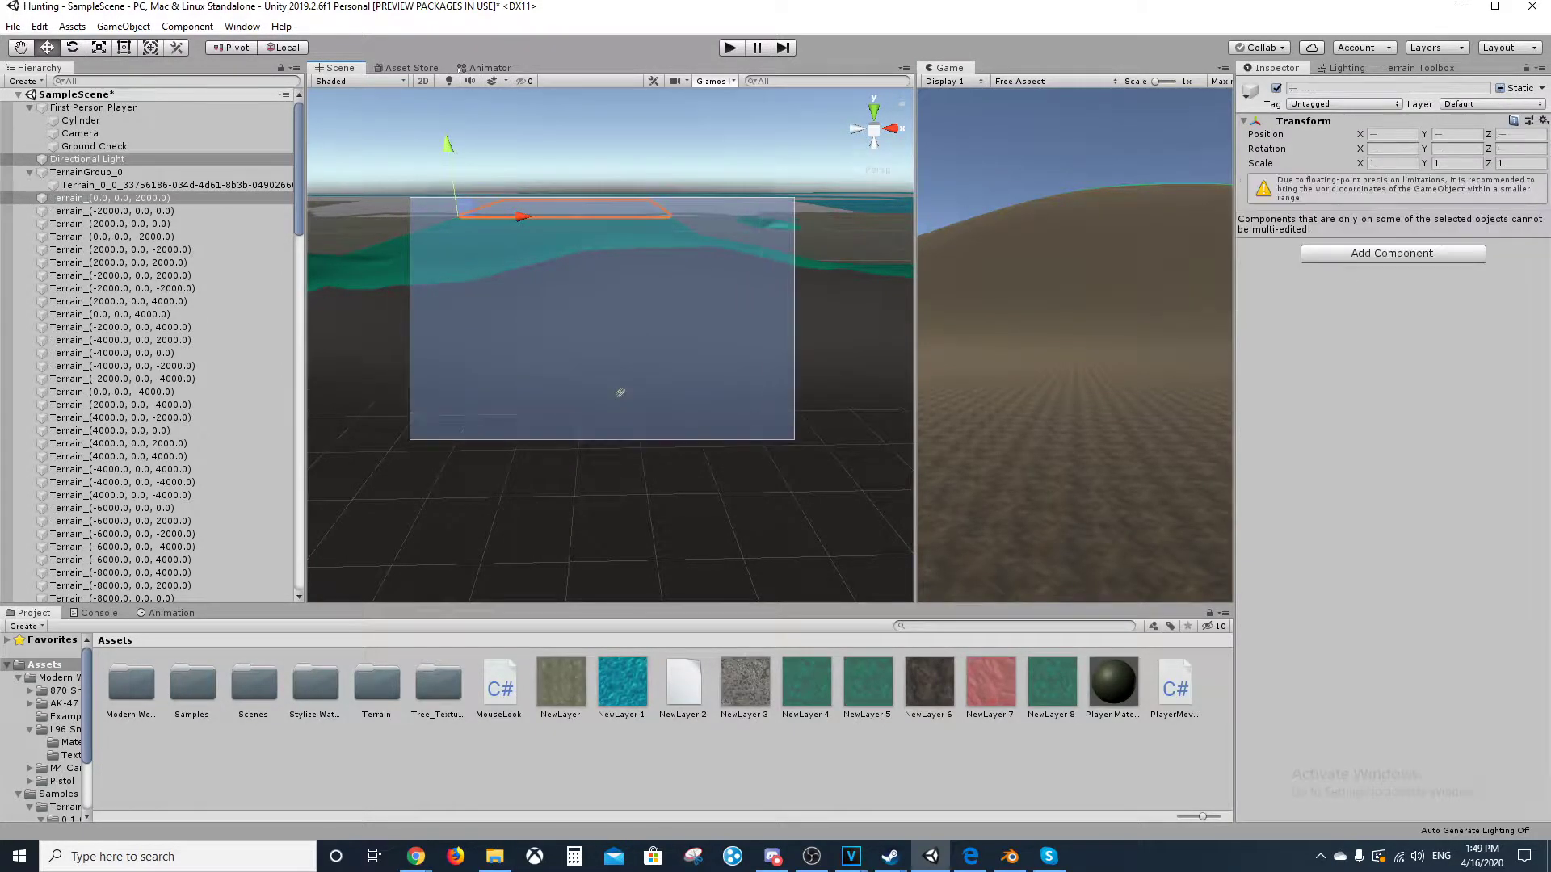
click(621, 393)
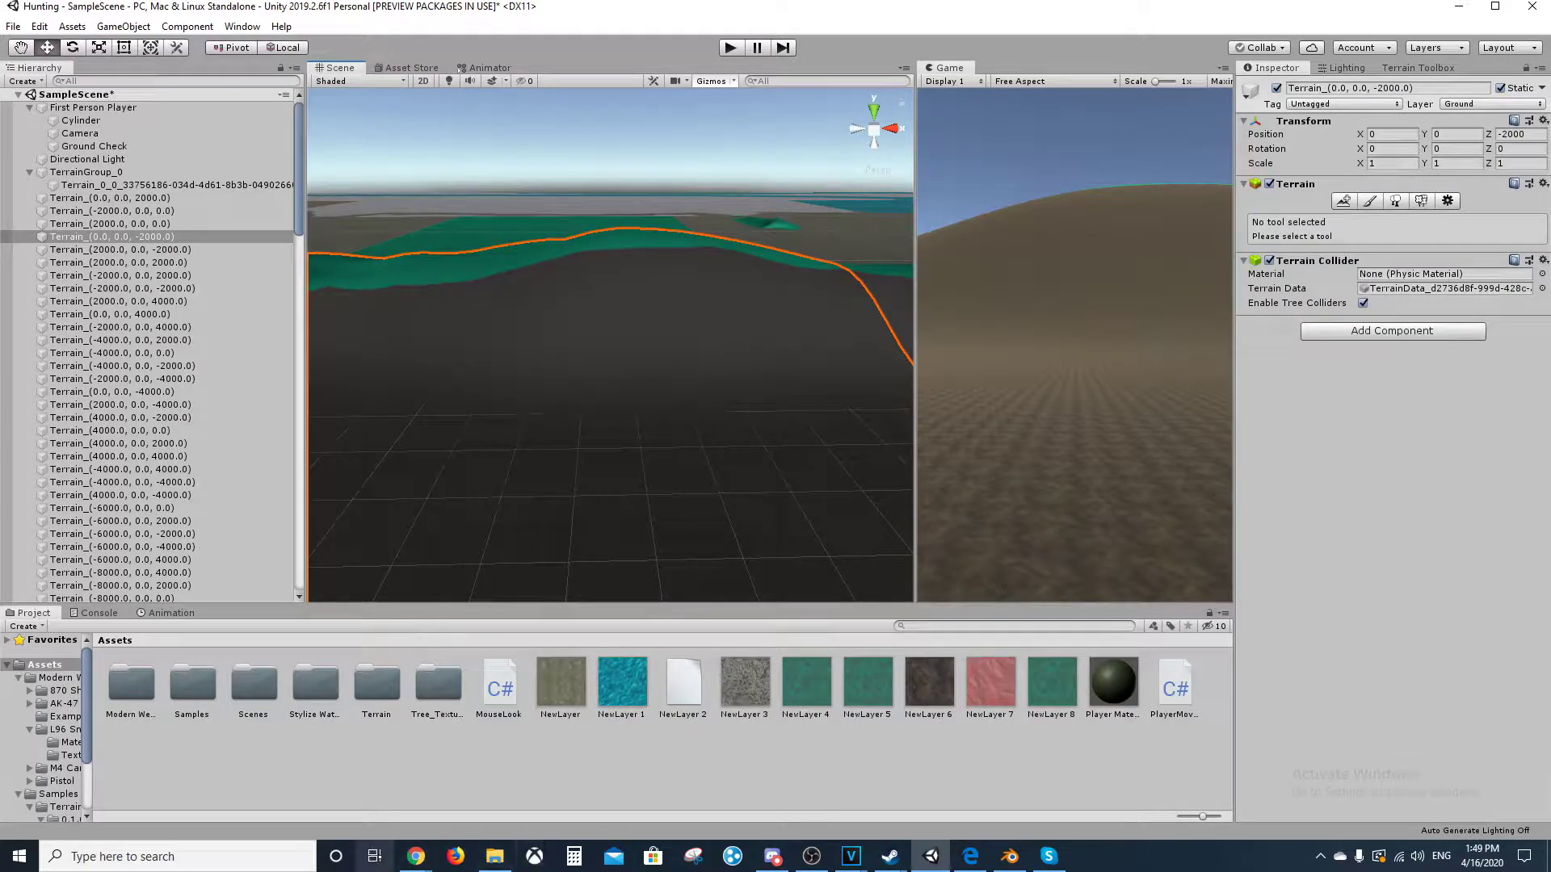
Switch to Chrome and examine Murray Isle in Google Earth from its southern tip to its northern end, and return to Unity.
mouse_move(416, 856)
click(244, 782)
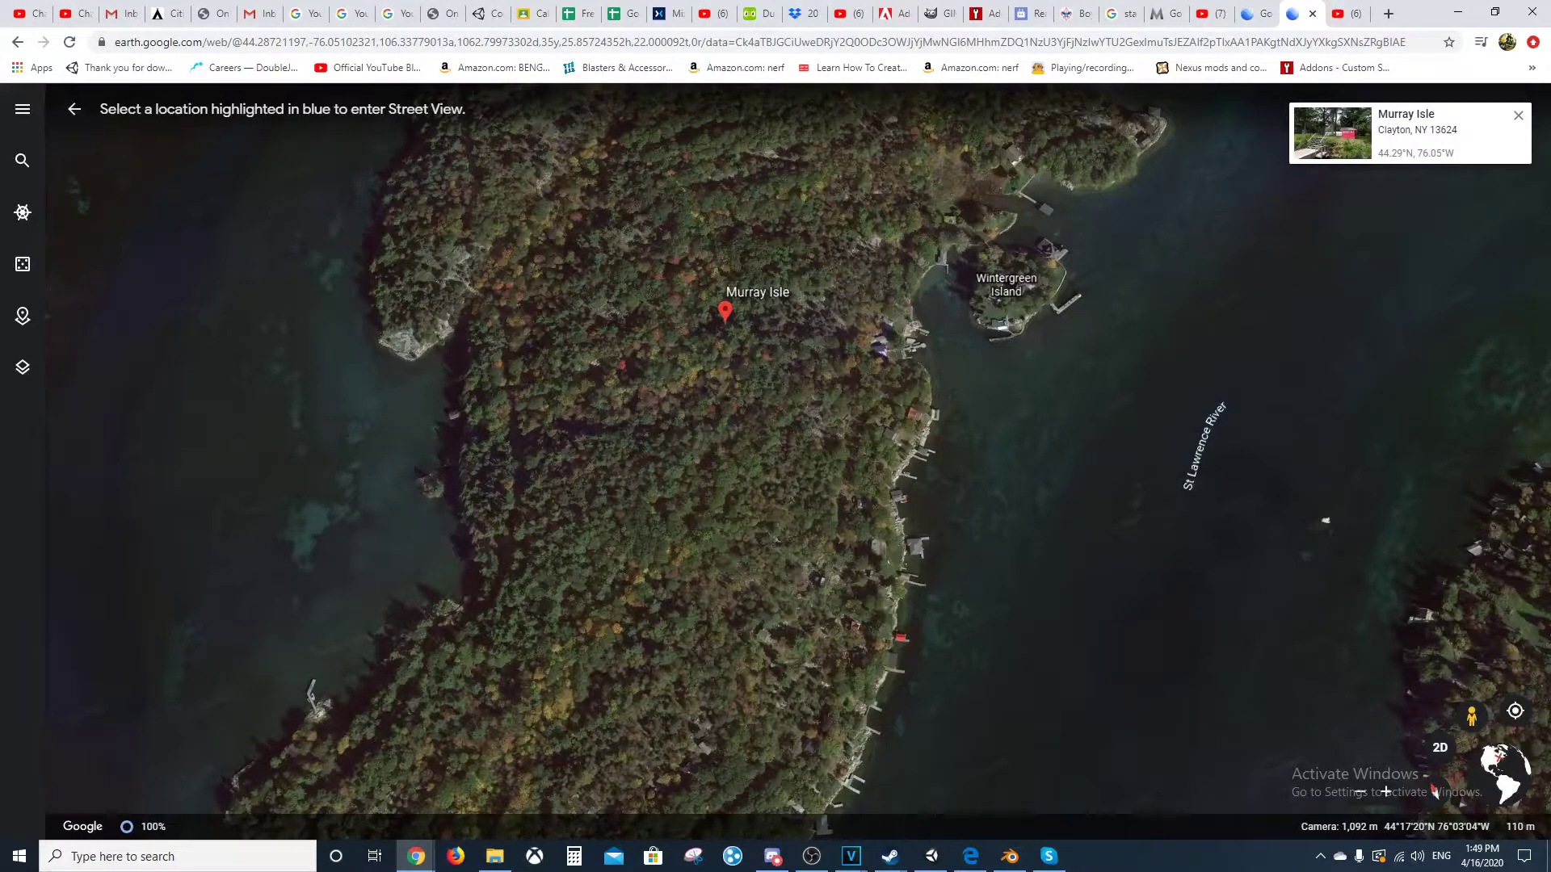
key(Left)
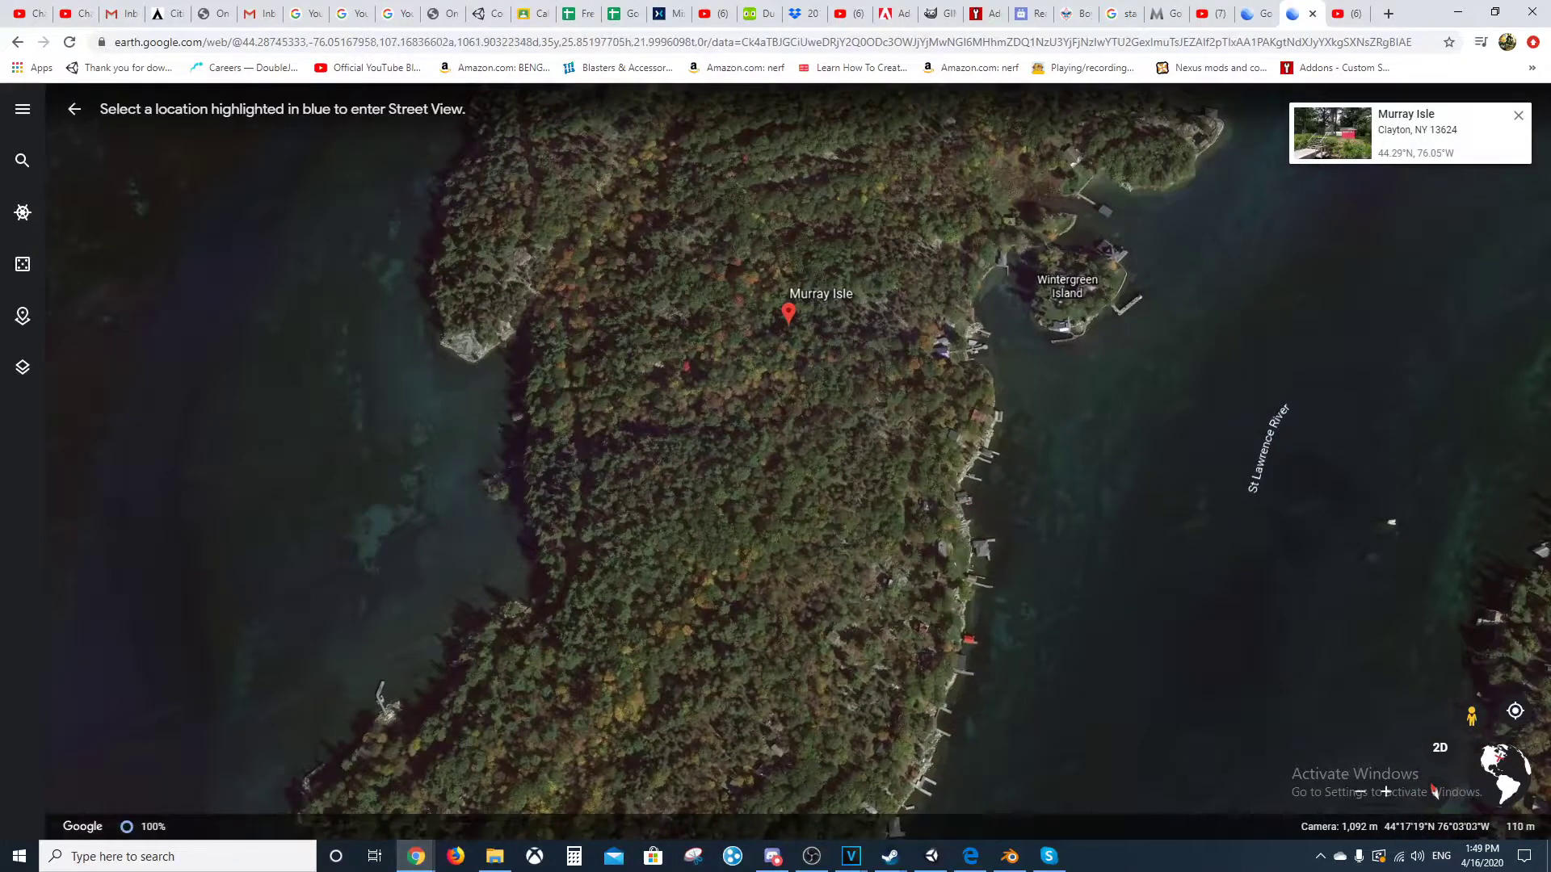
drag(818, 344, 862, 114)
drag(826, 413, 862, 232)
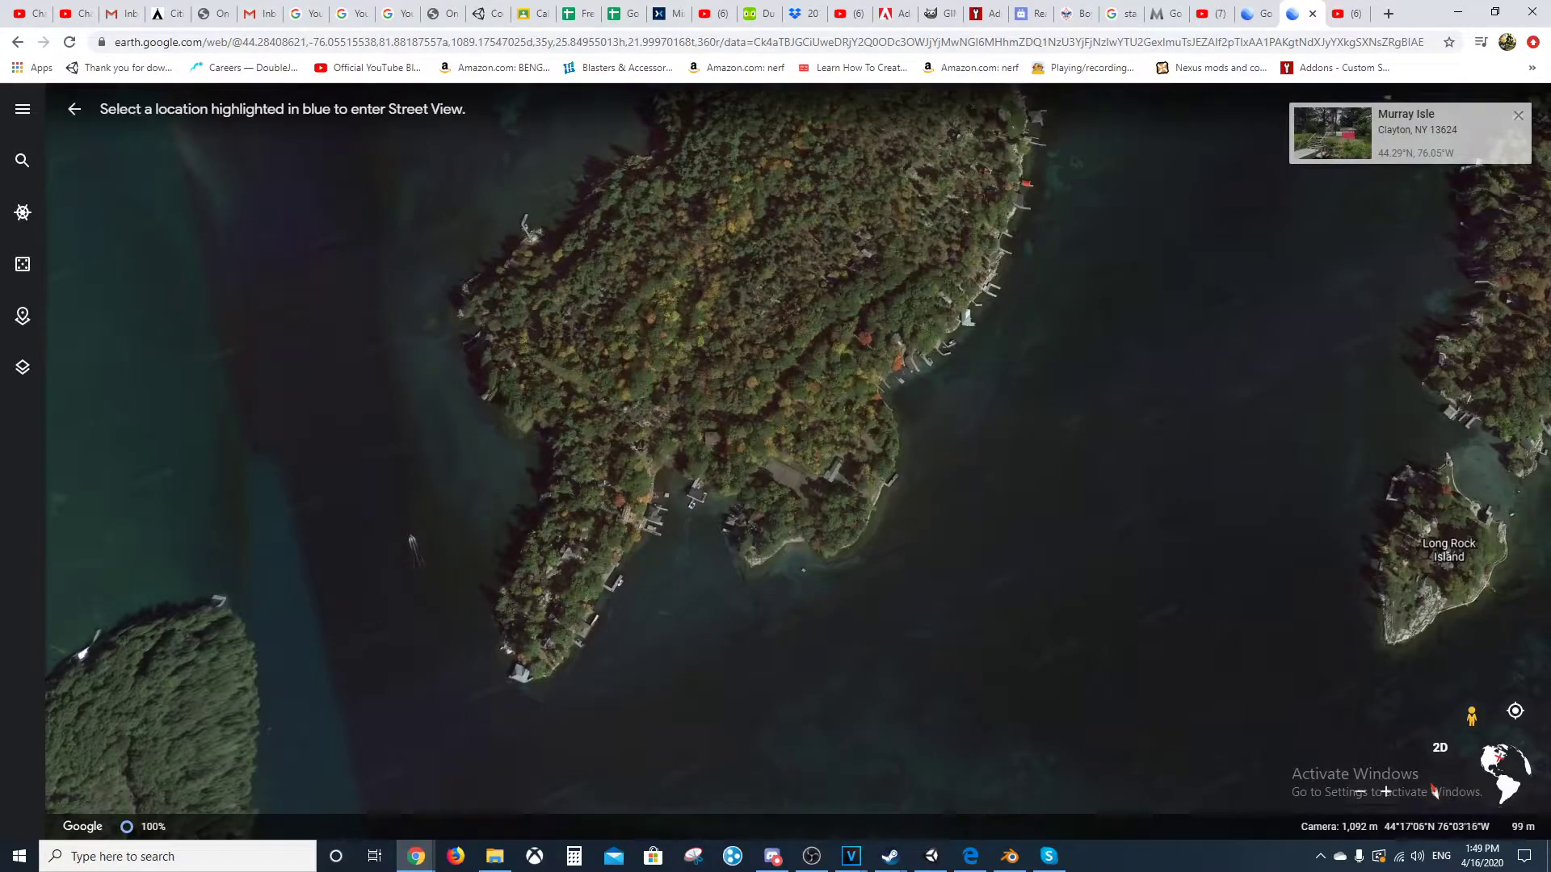
key(Up)
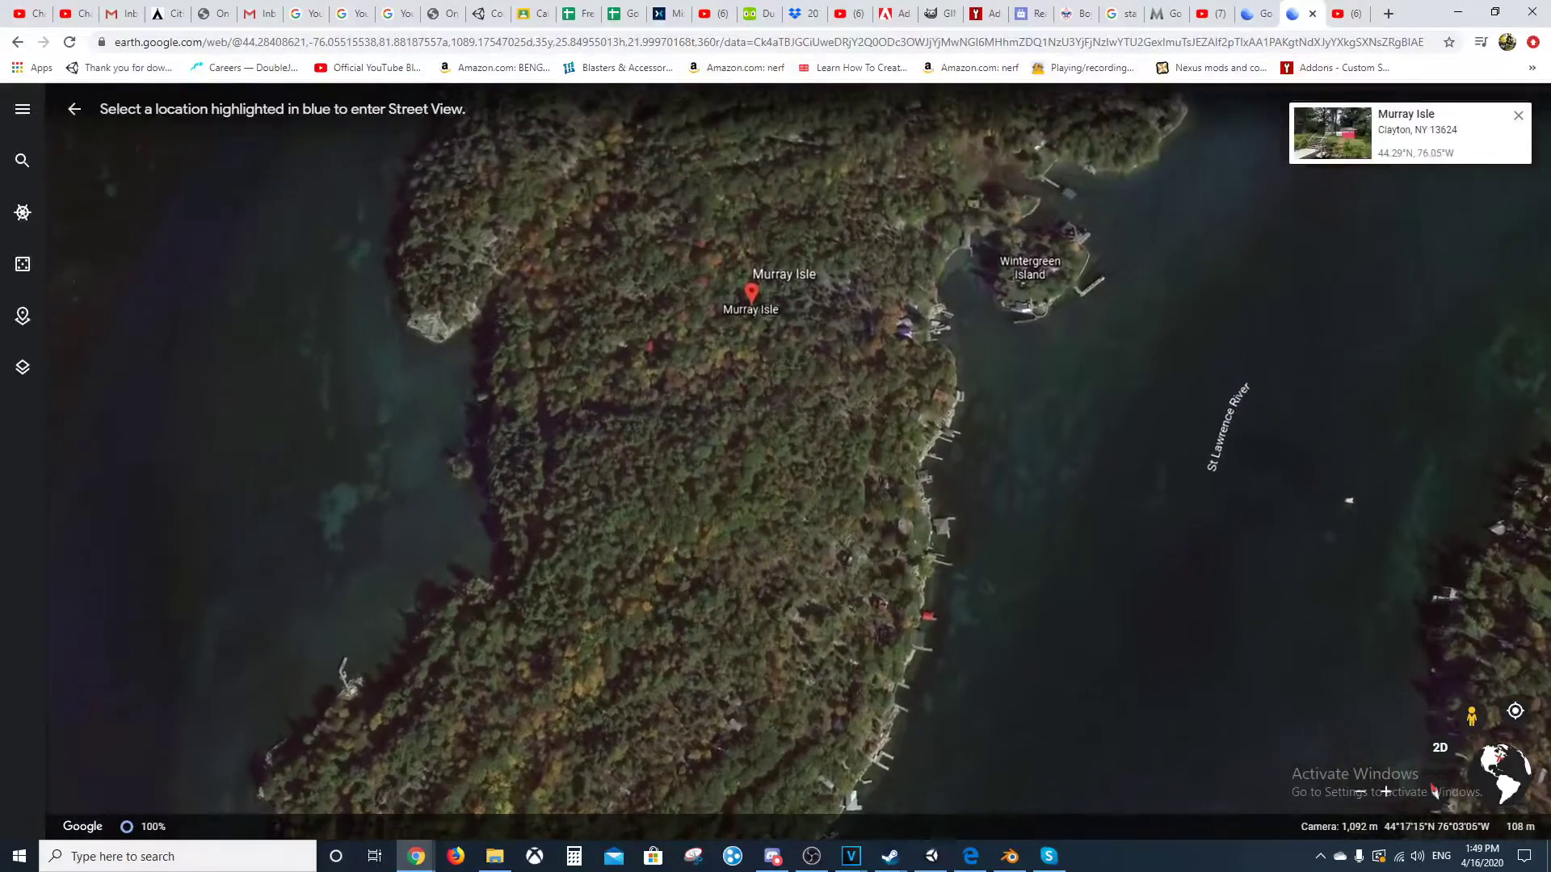
key(Up)
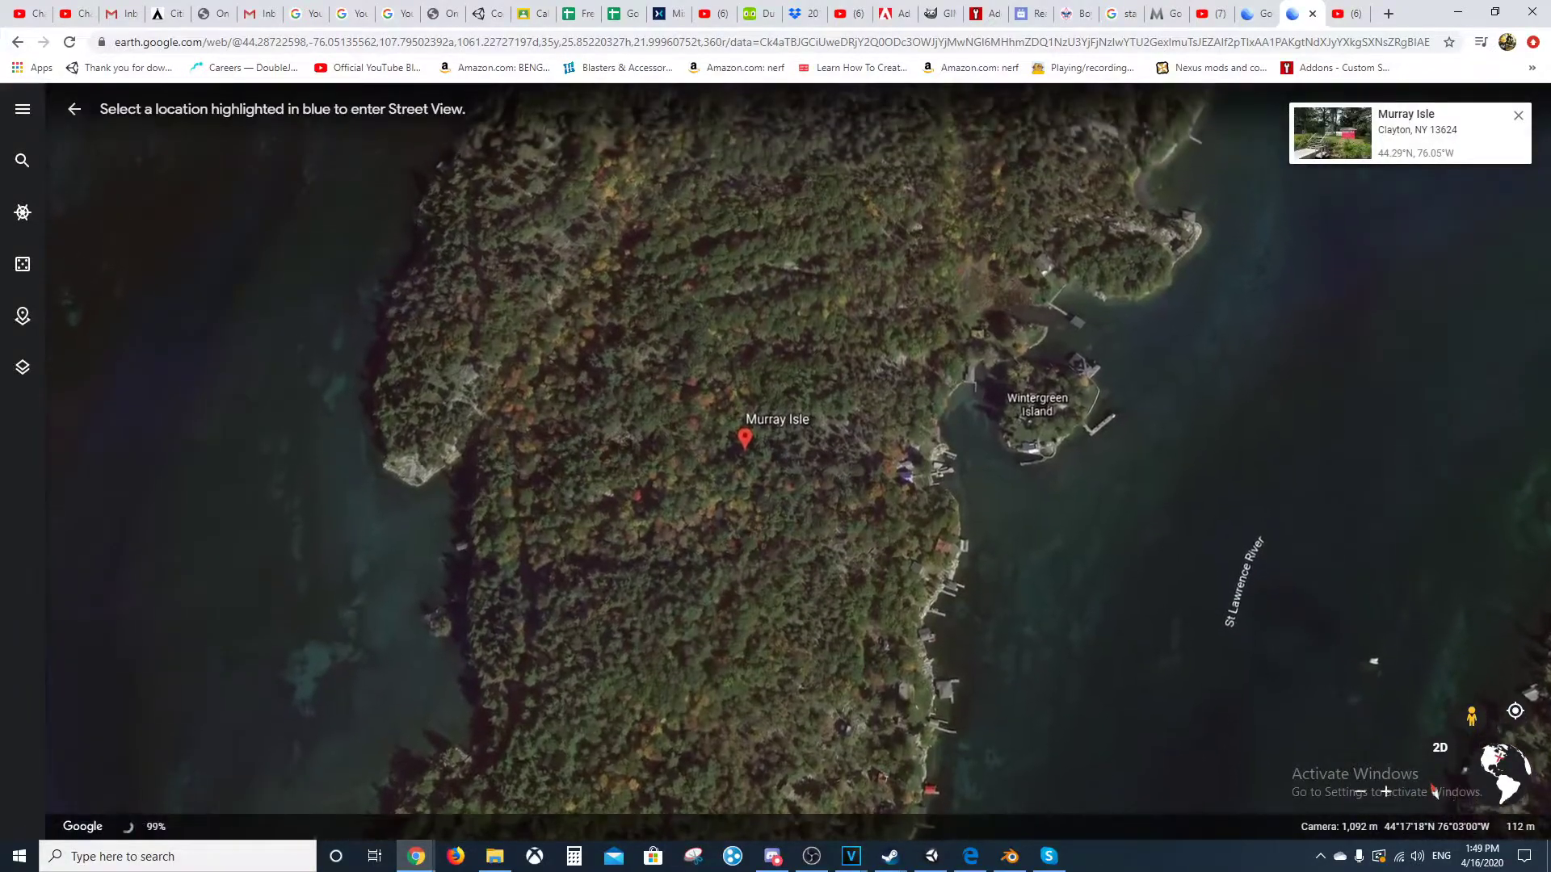
key(Up)
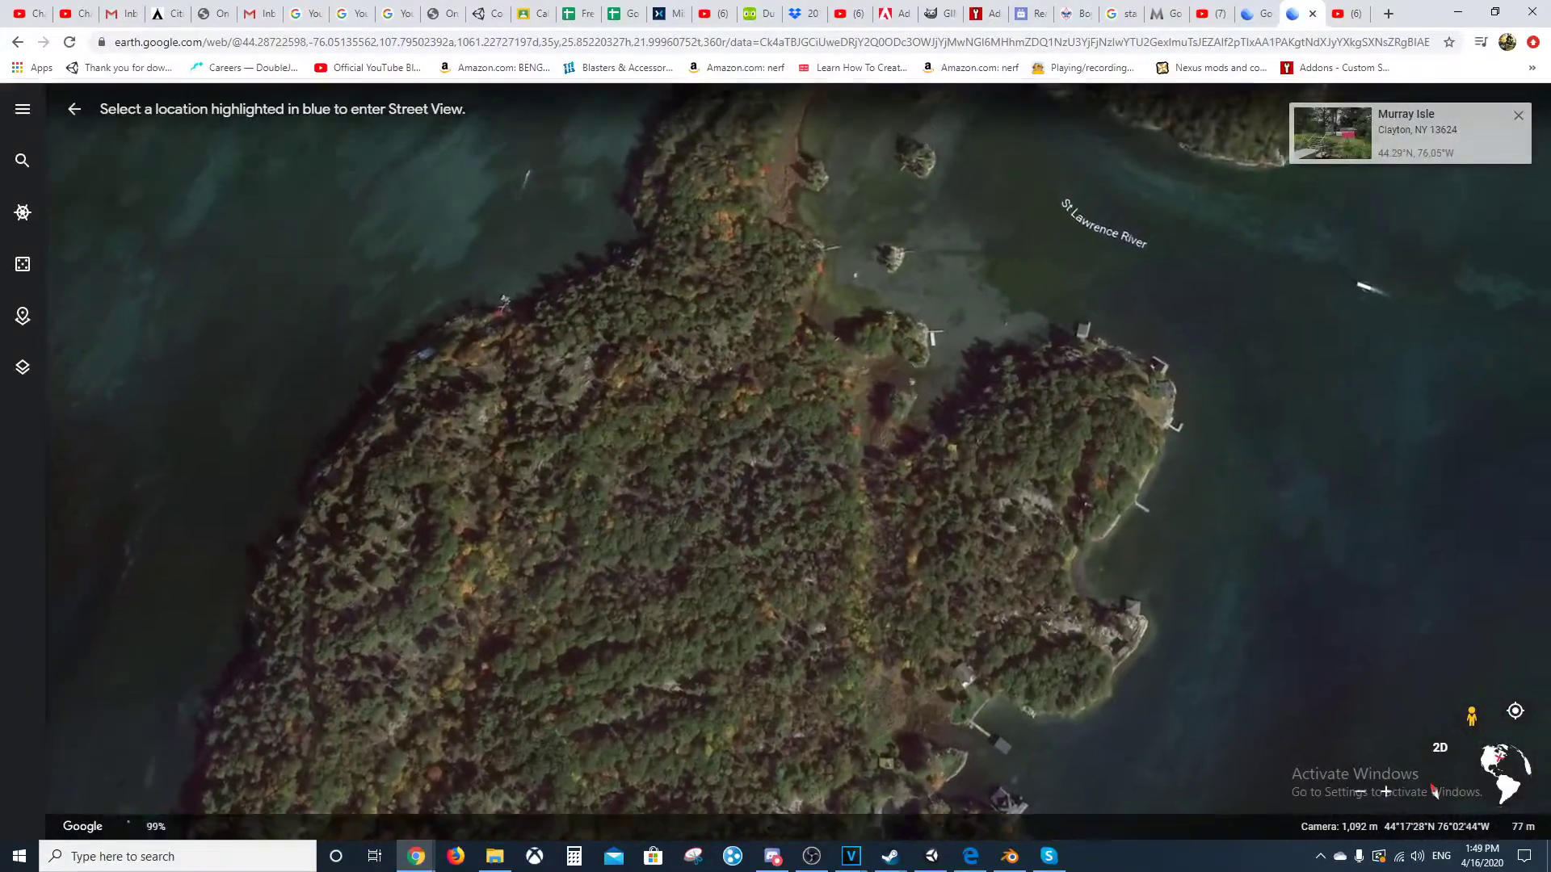
key(Down)
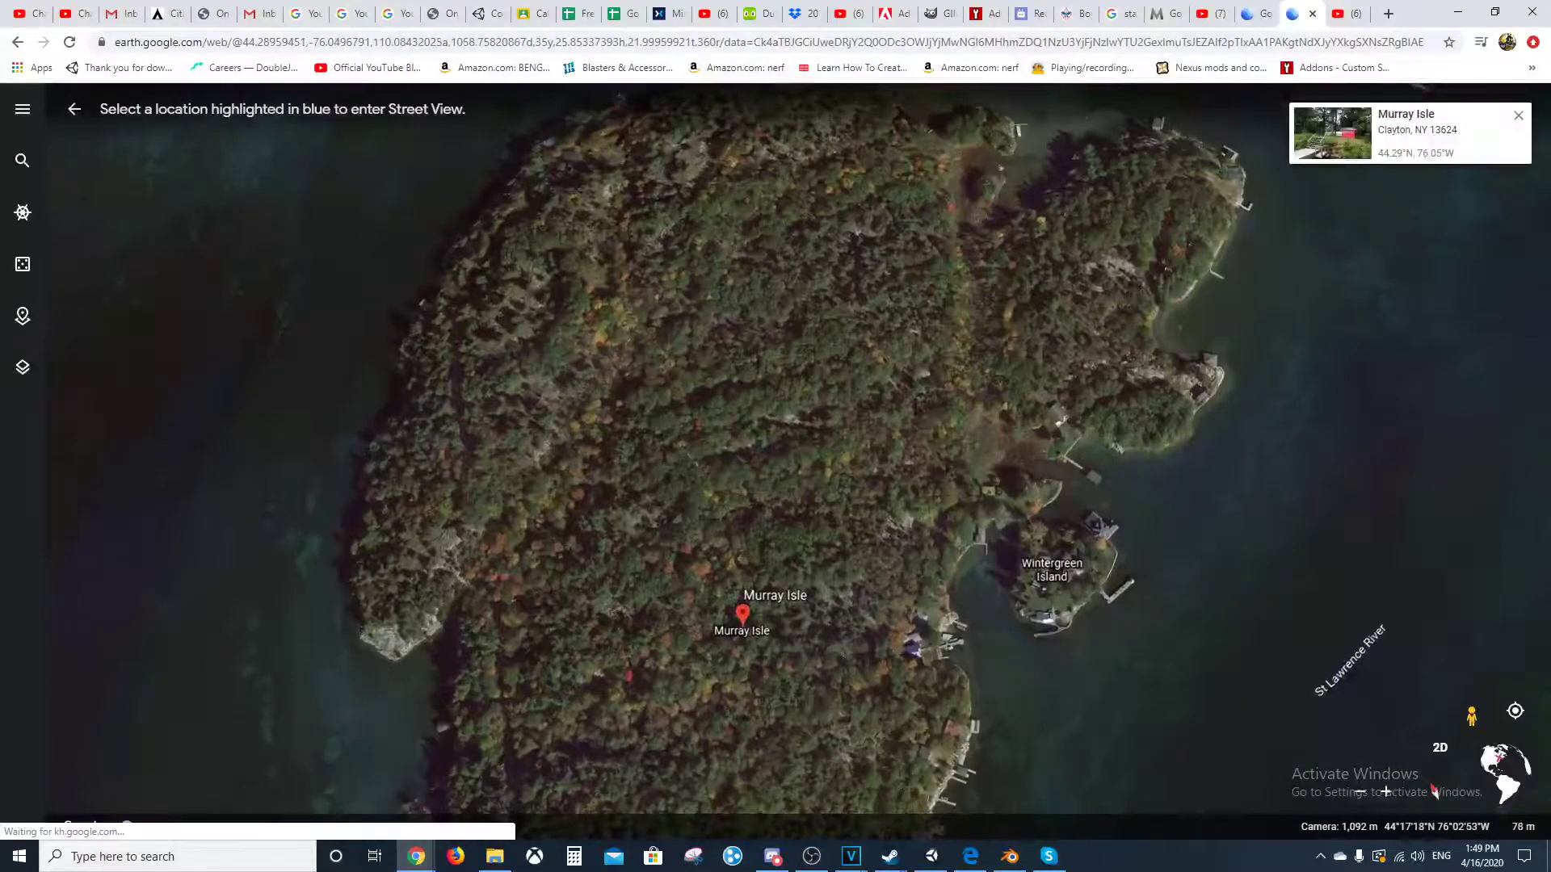
key(Down)
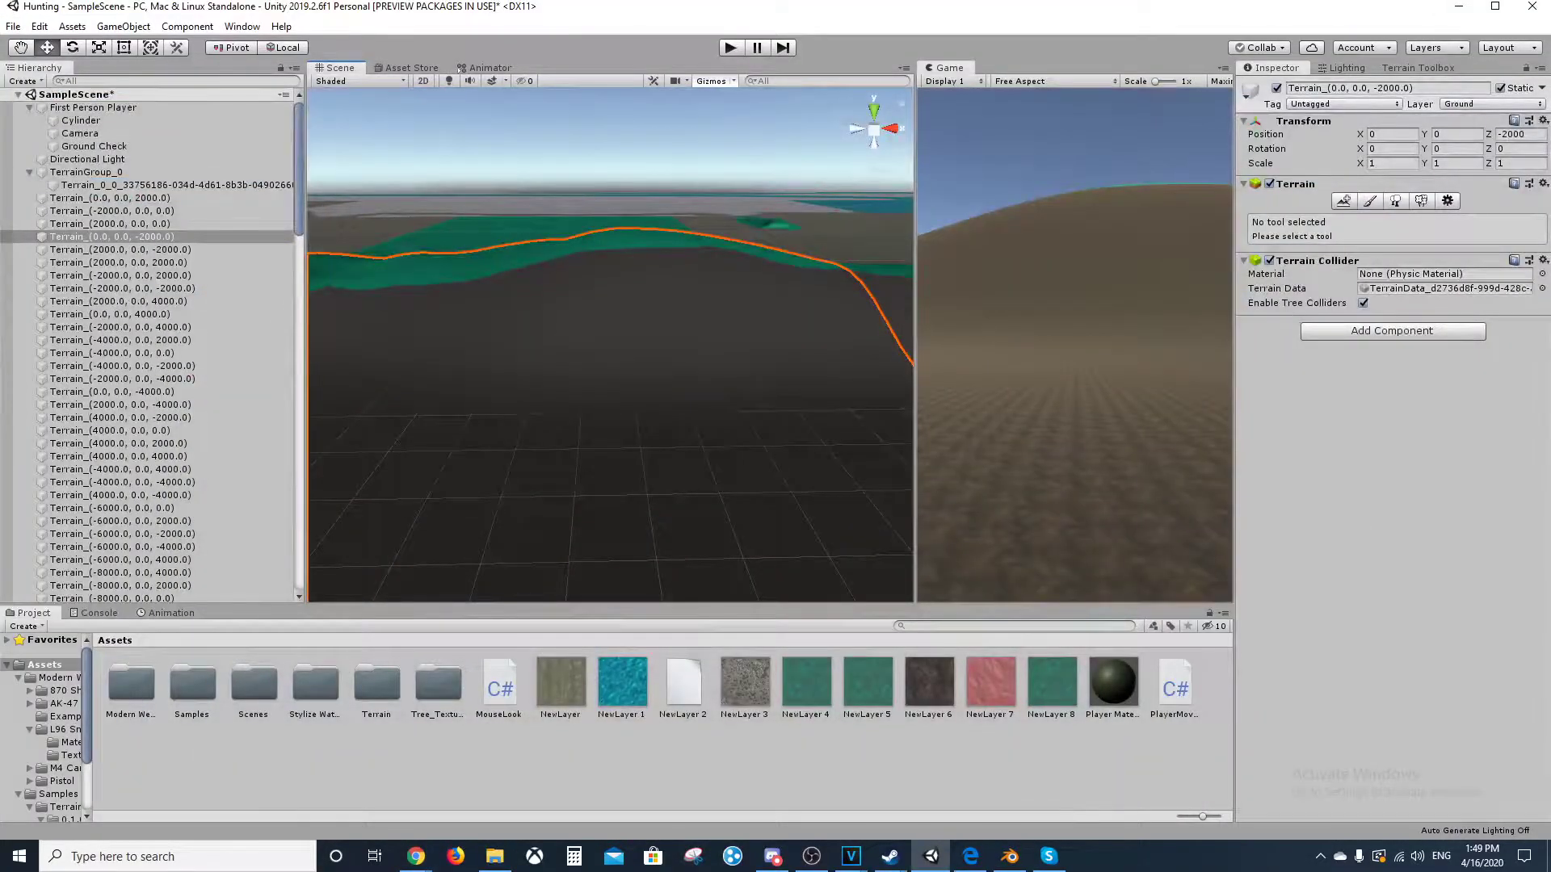
Run the game in Play mode and walk the player across the flat brown ground beside the large hill, looking around.
scroll(610, 345, up, 3)
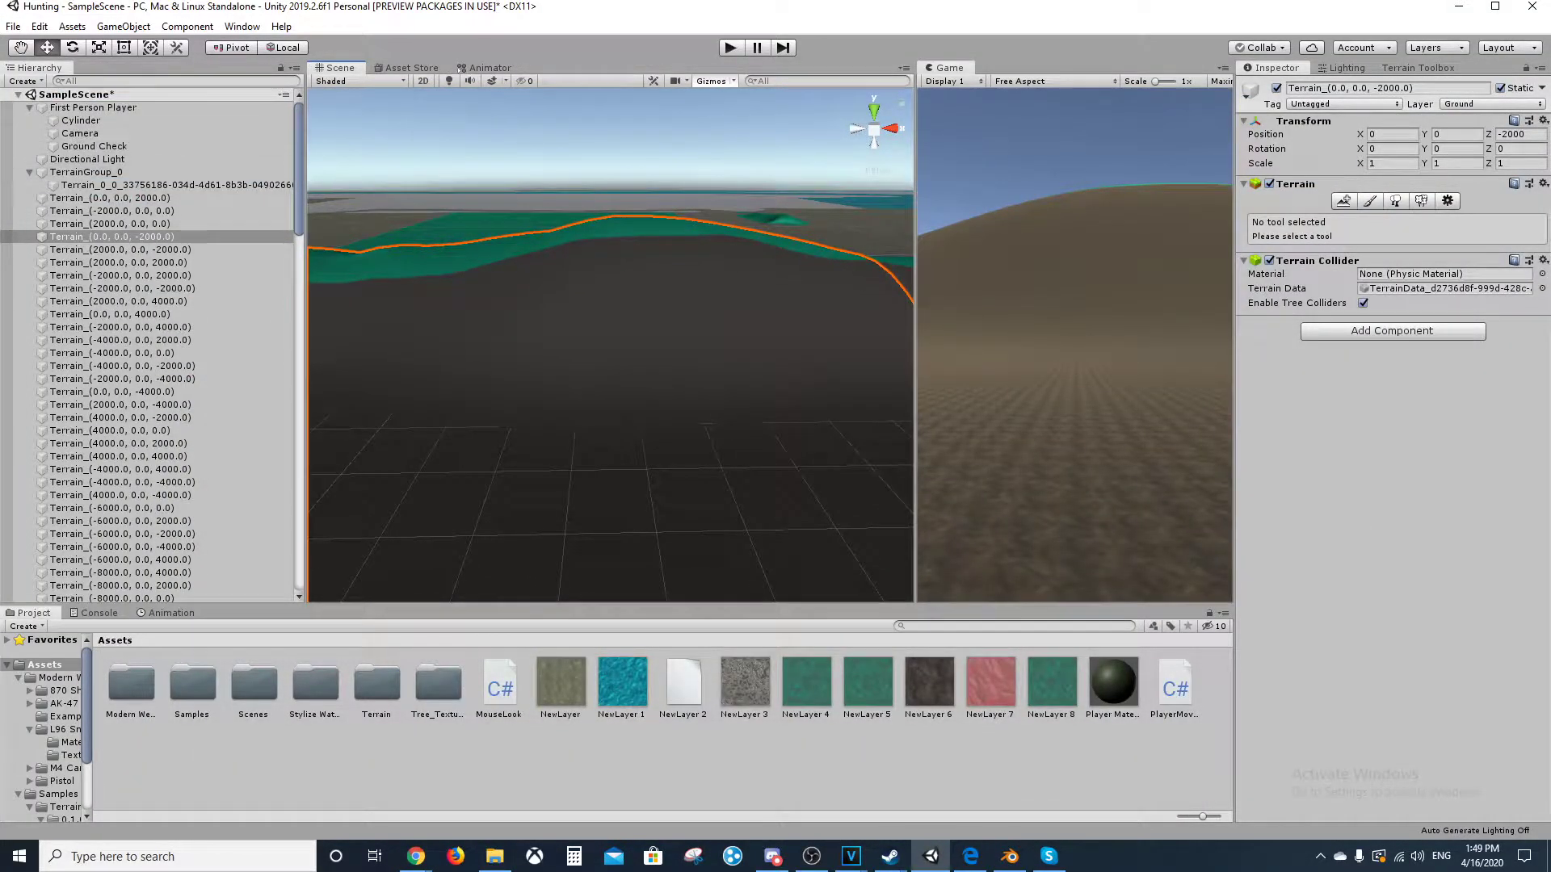
click(484, 142)
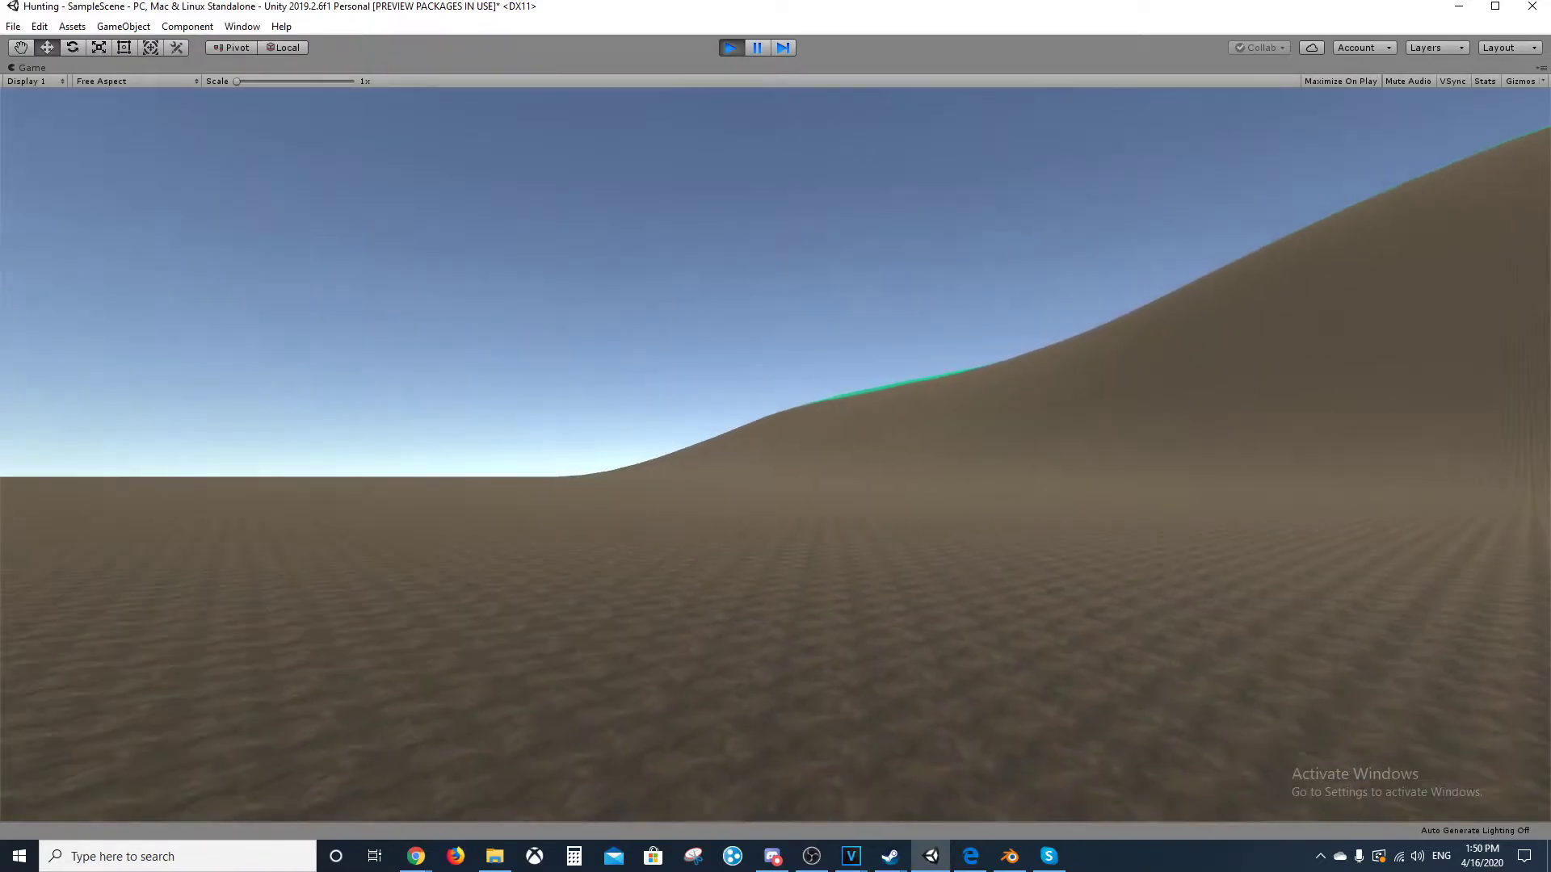
key(space)
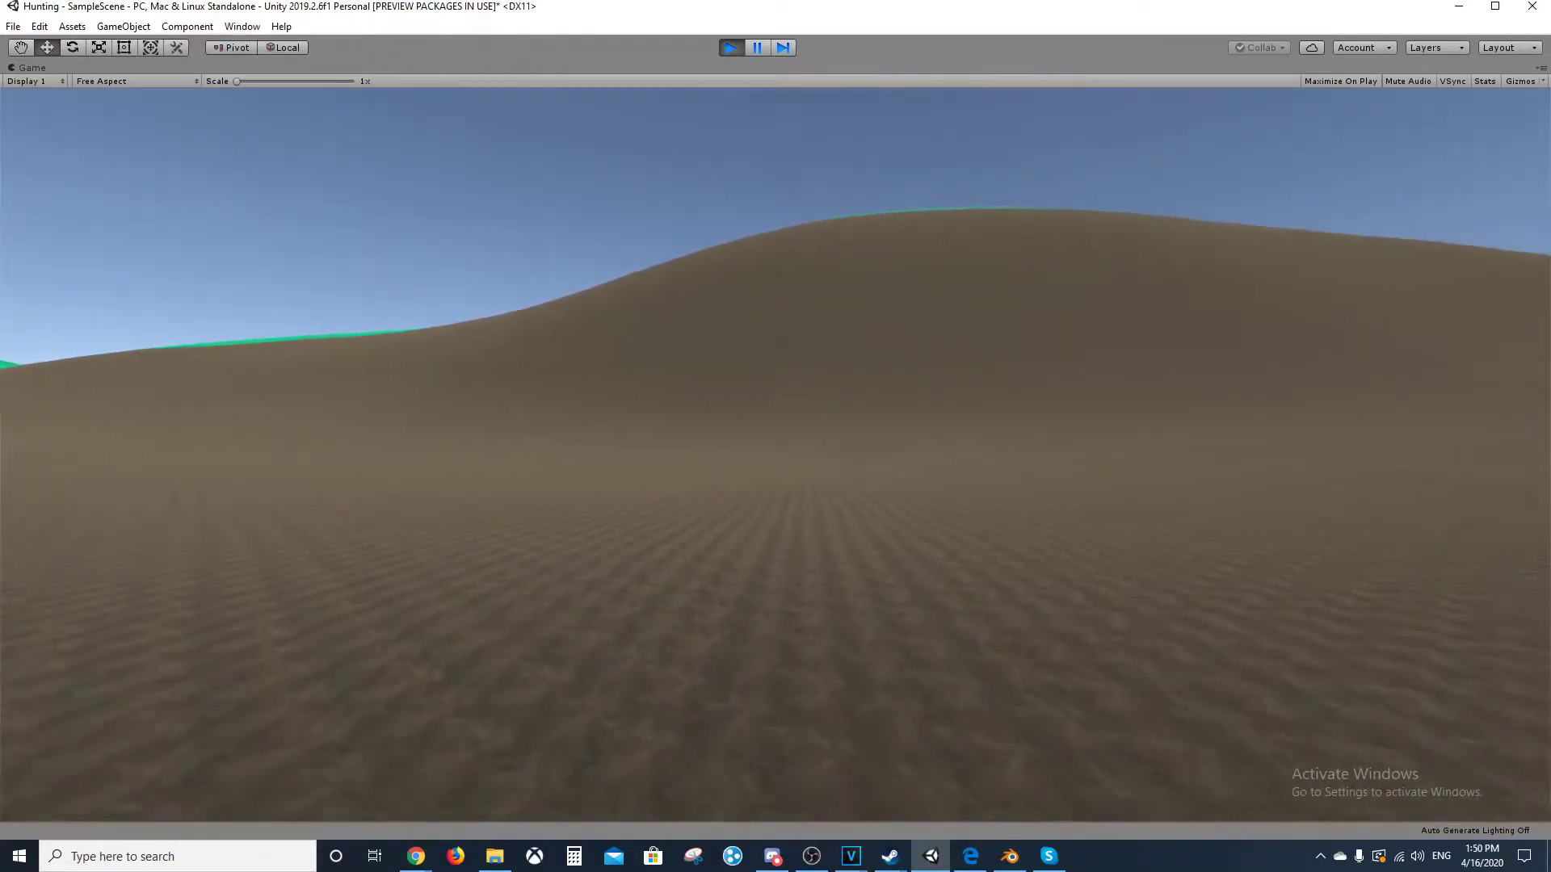
key(w)
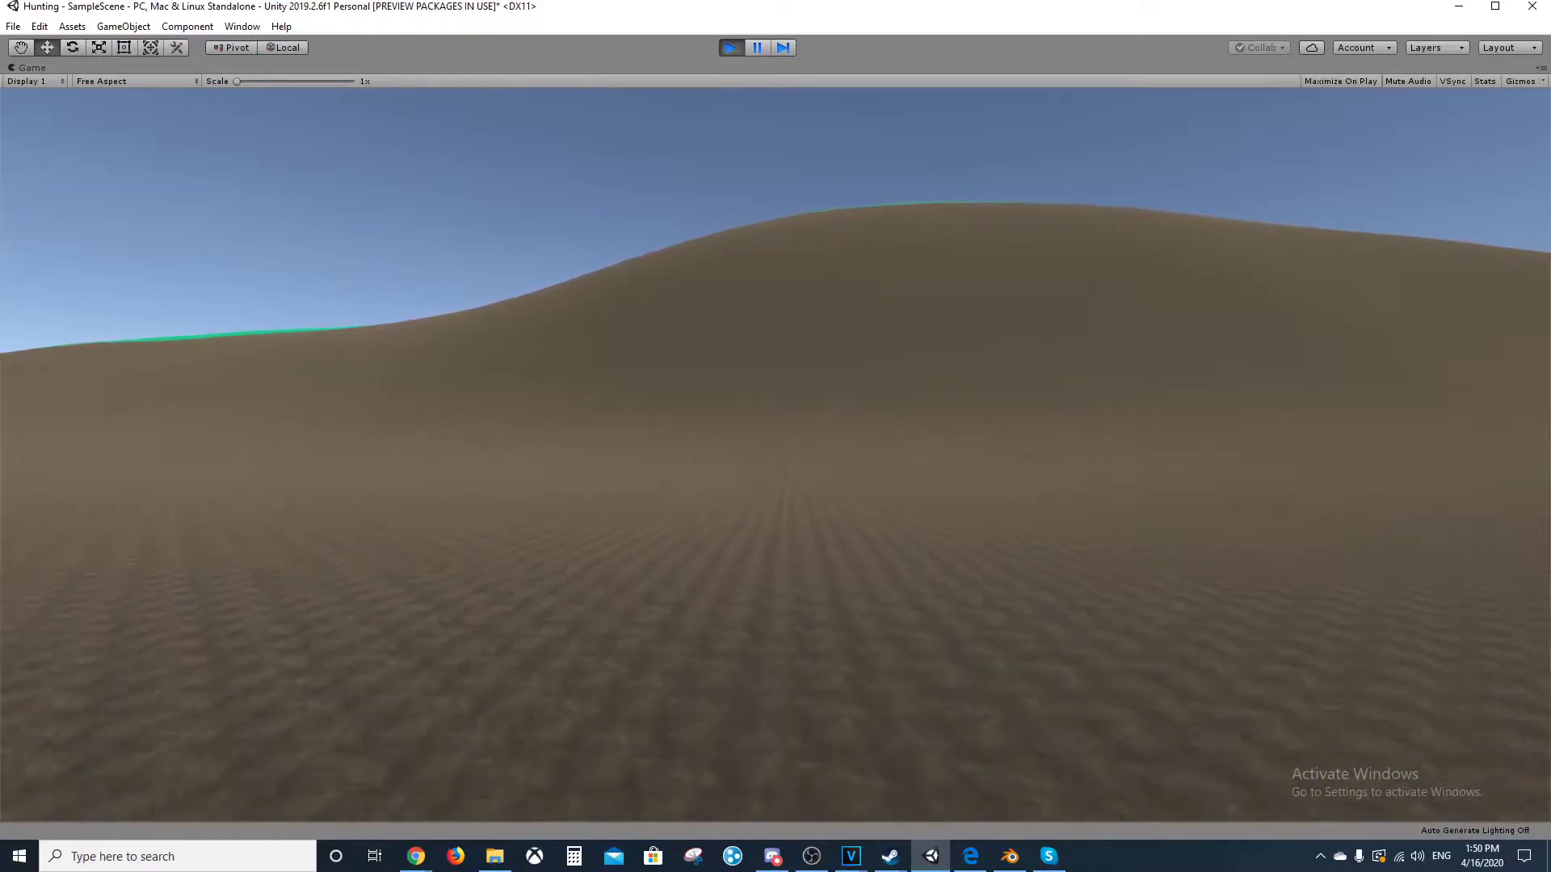
key(w)
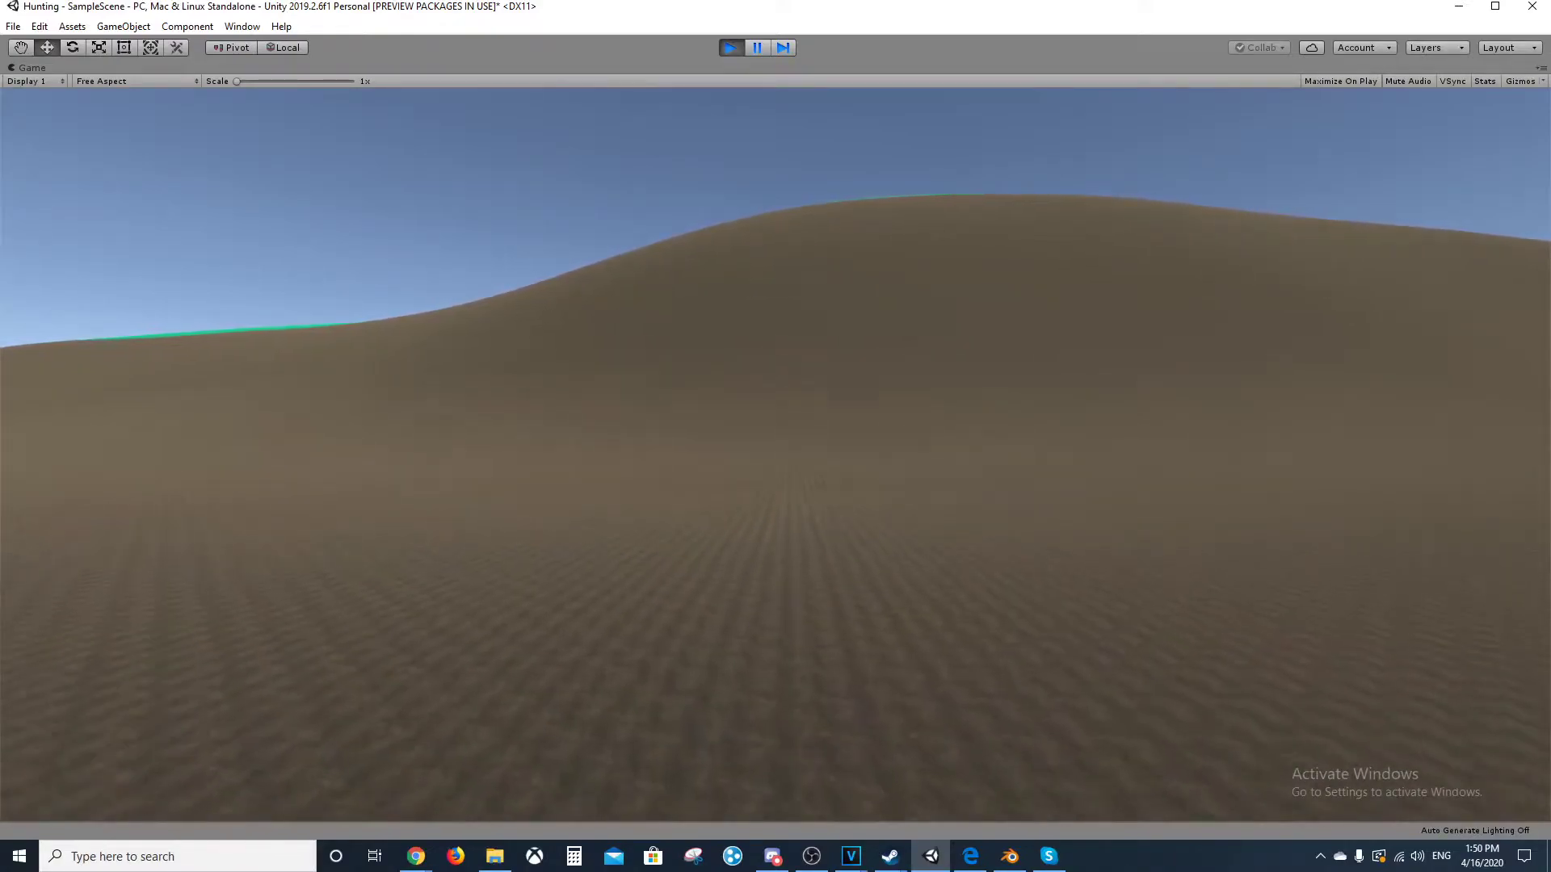
key(w)
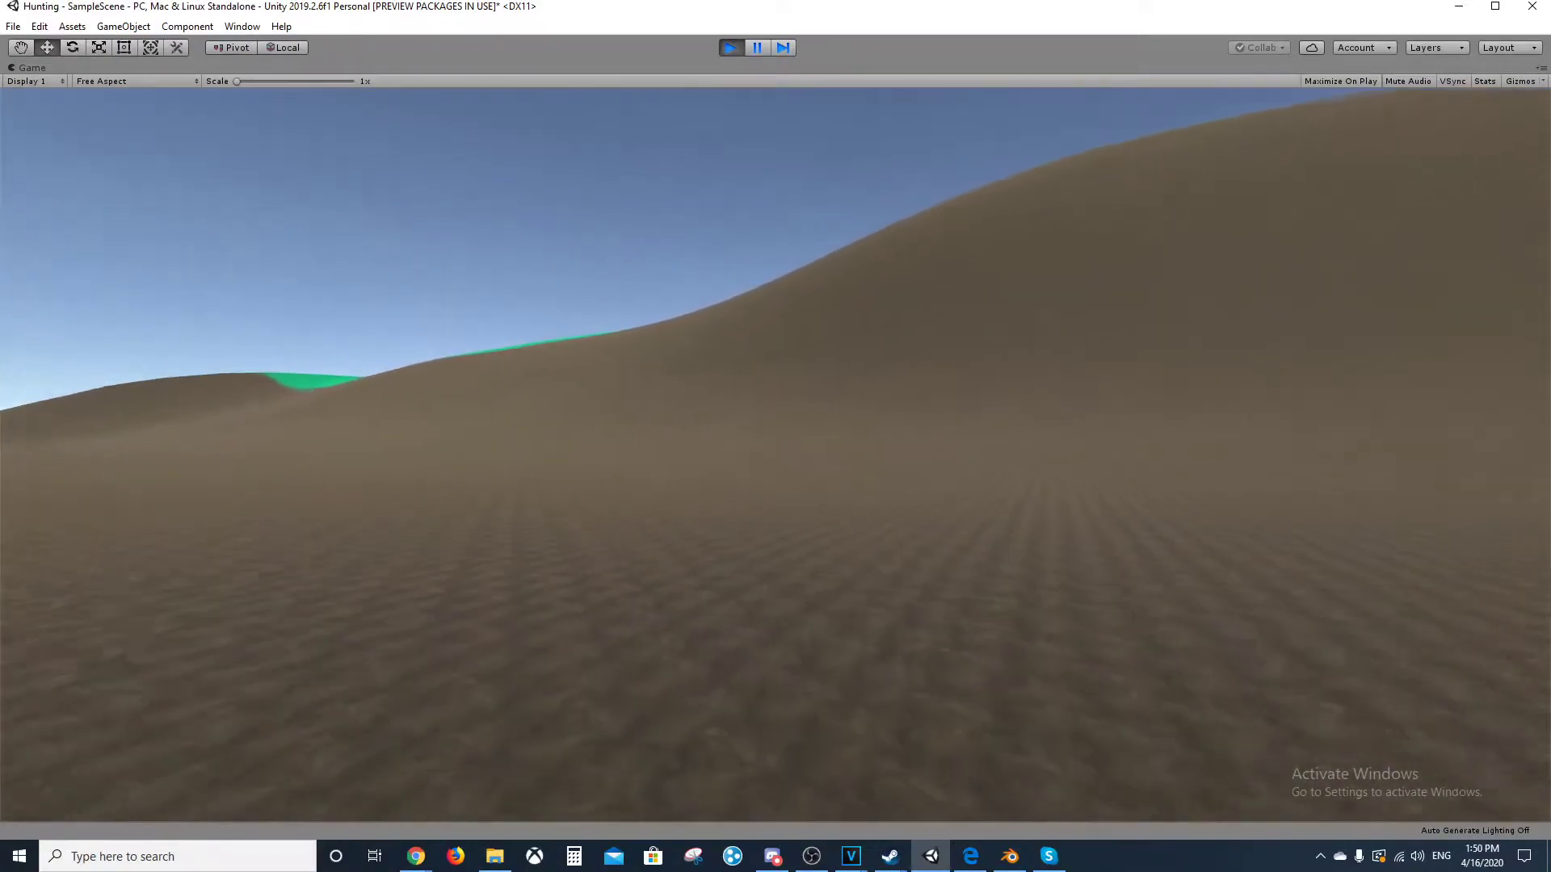
key(w)
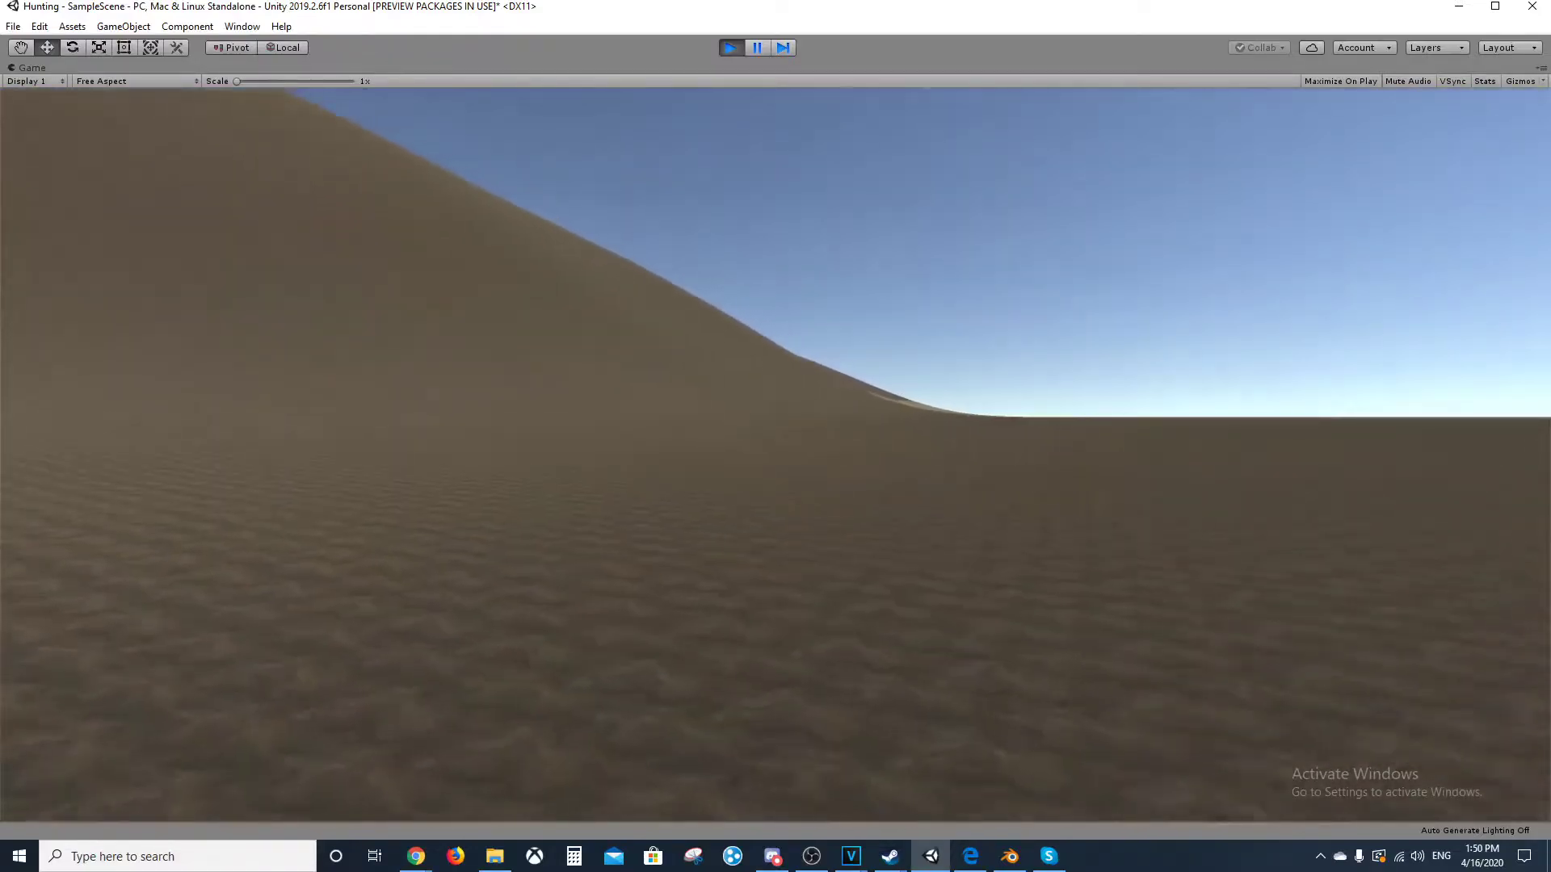
key(w)
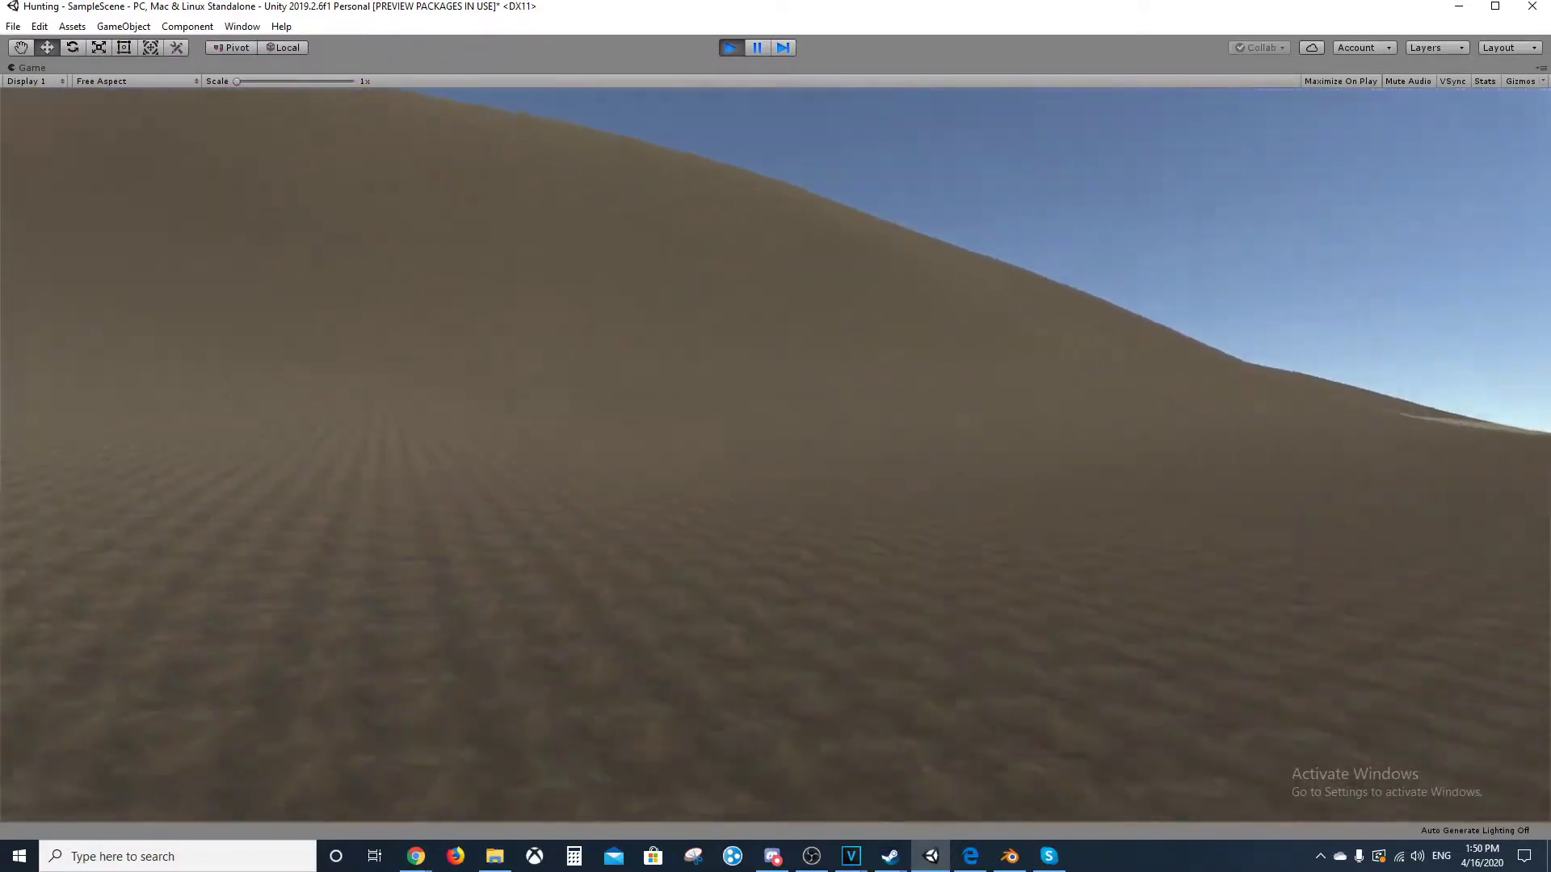
key(w)
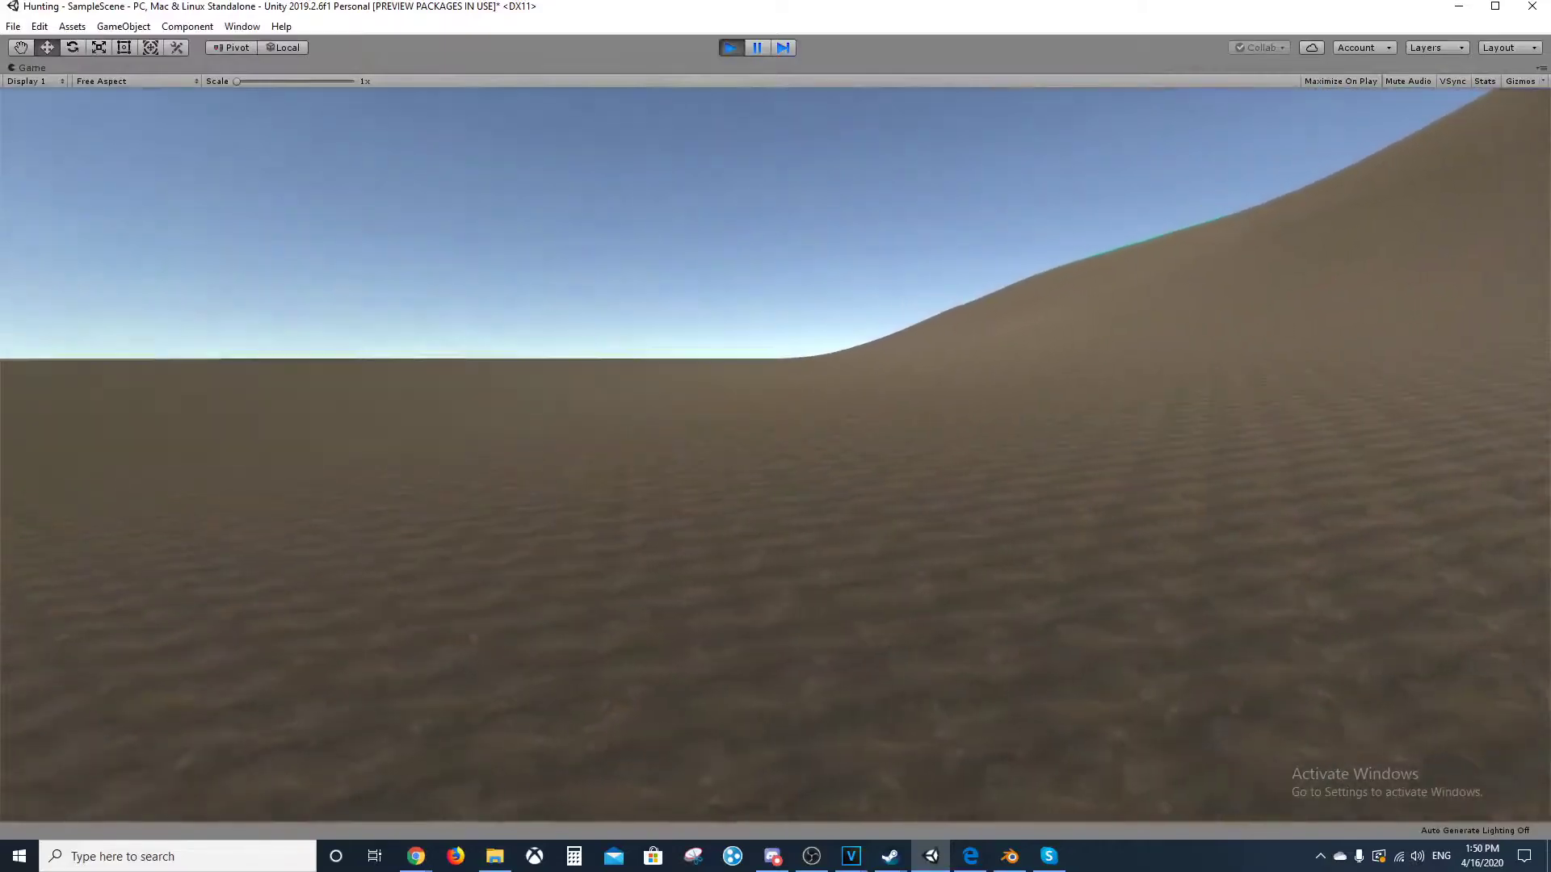
key(w)
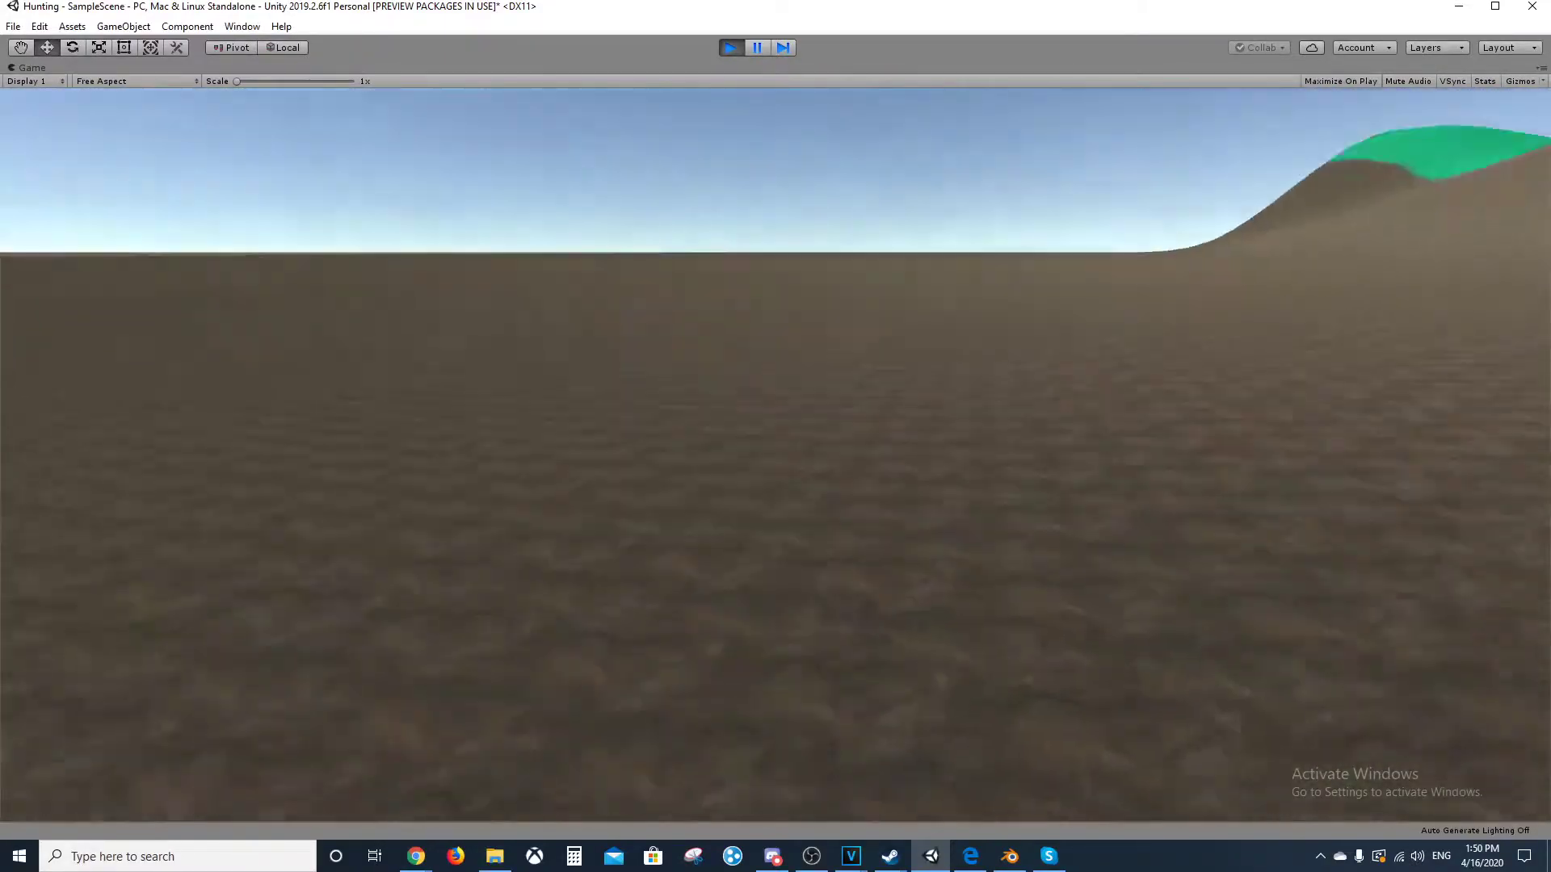
Walk the player across the flat ground and up the brown slope of the large hill to the edge of its green cover.
key(w)
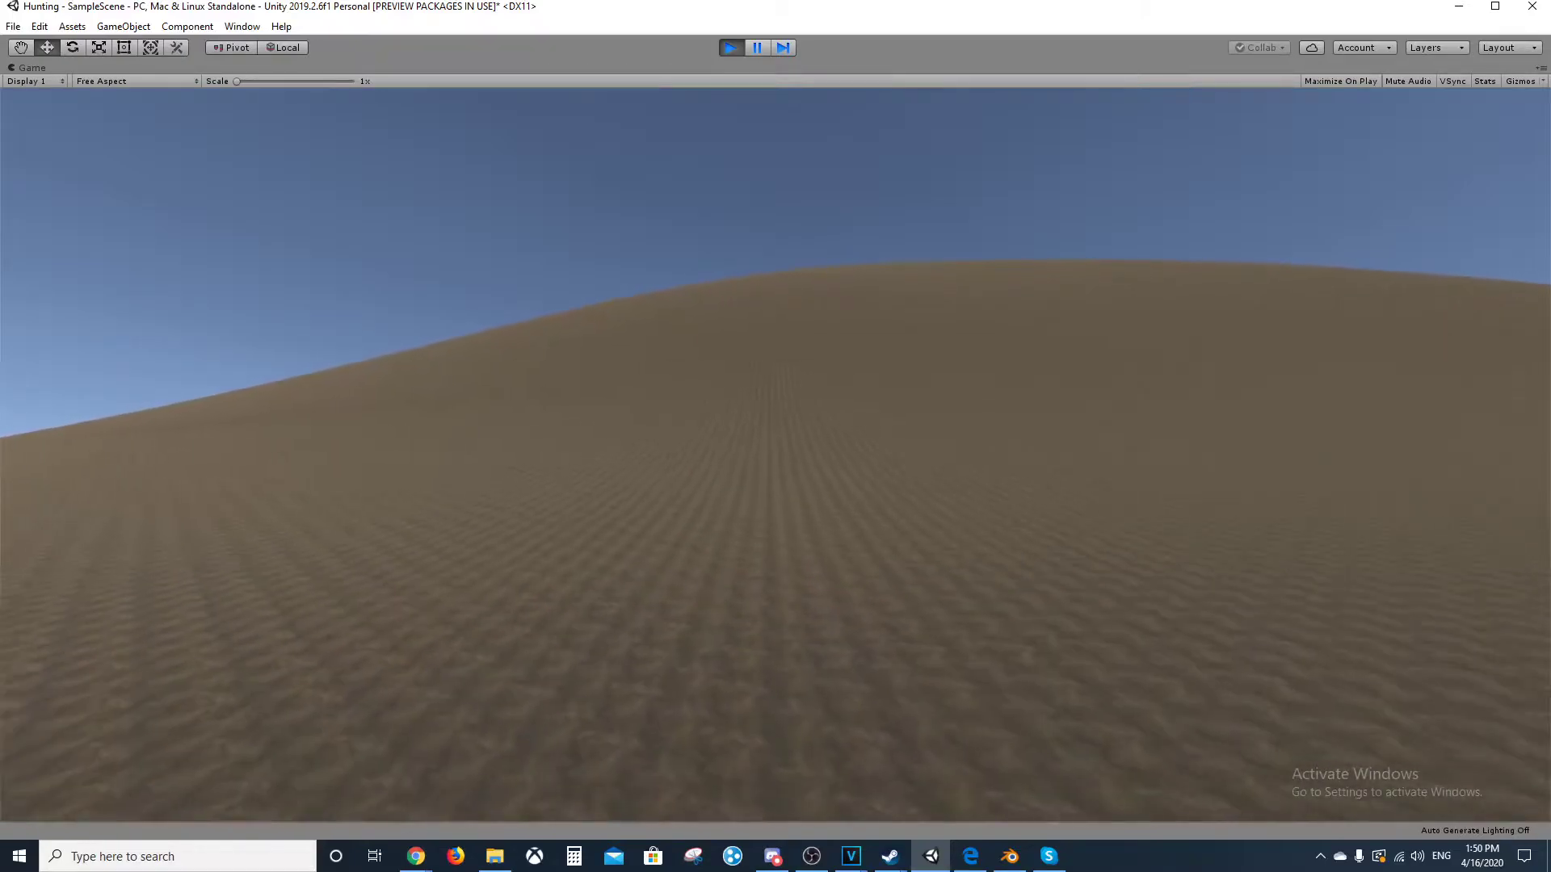
key(w)
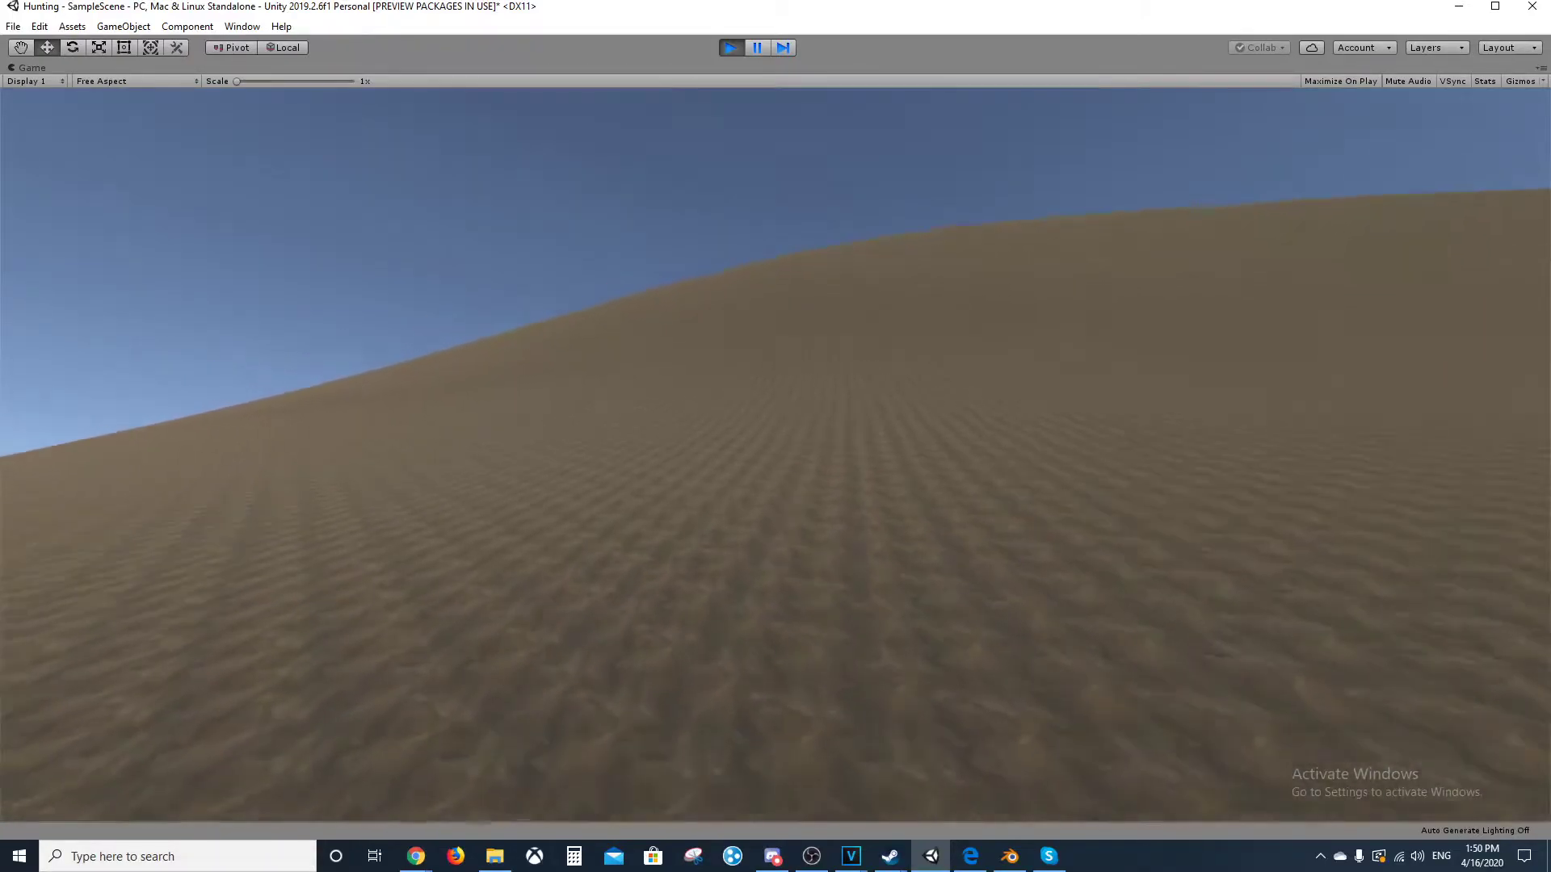
key(w)
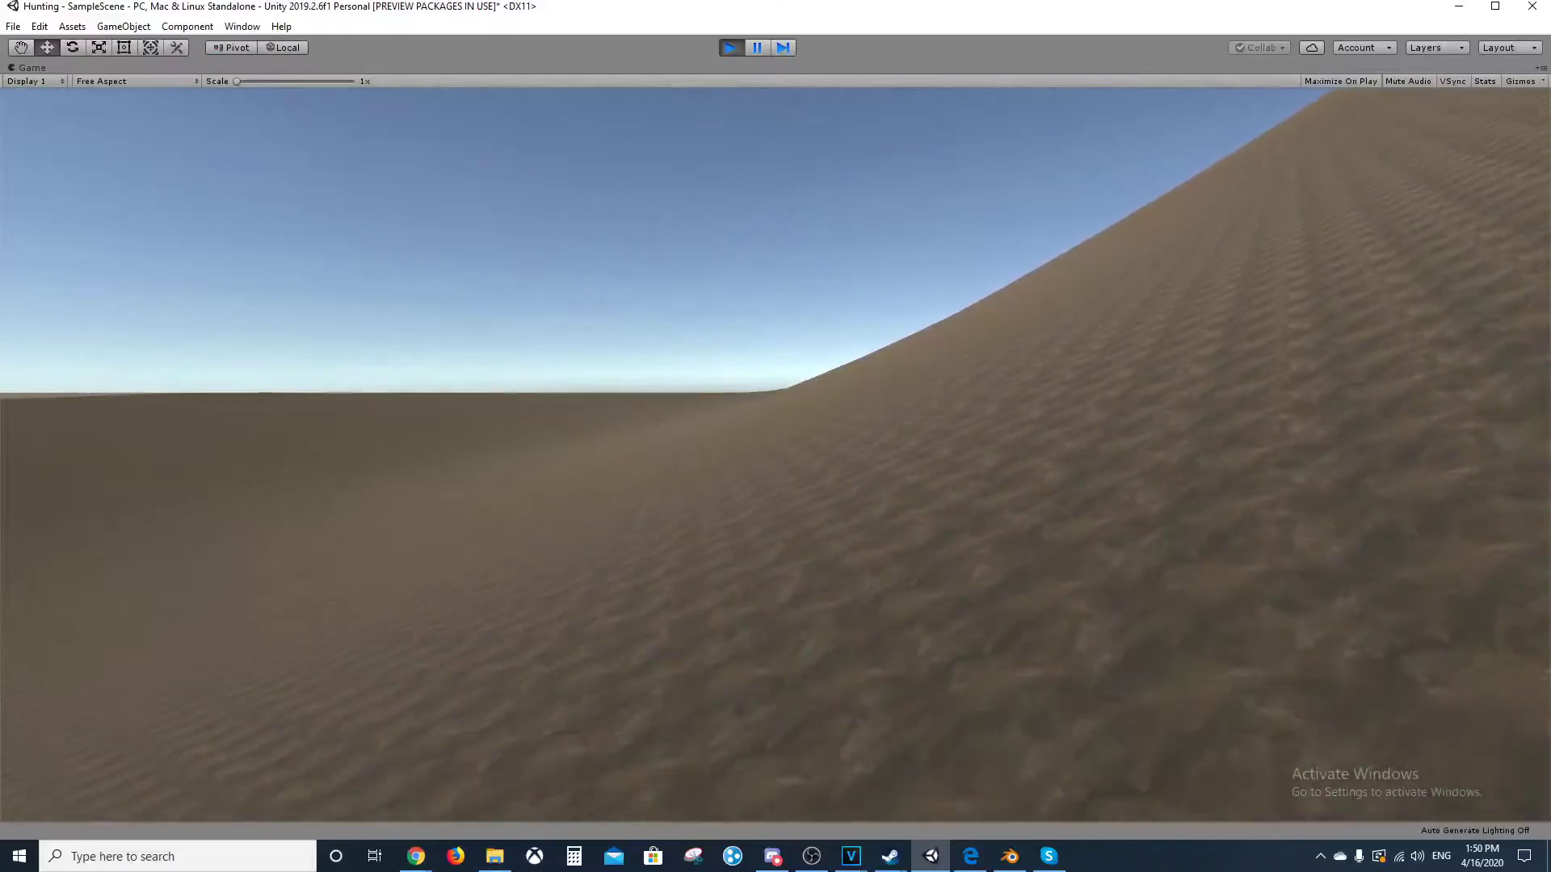
key(w)
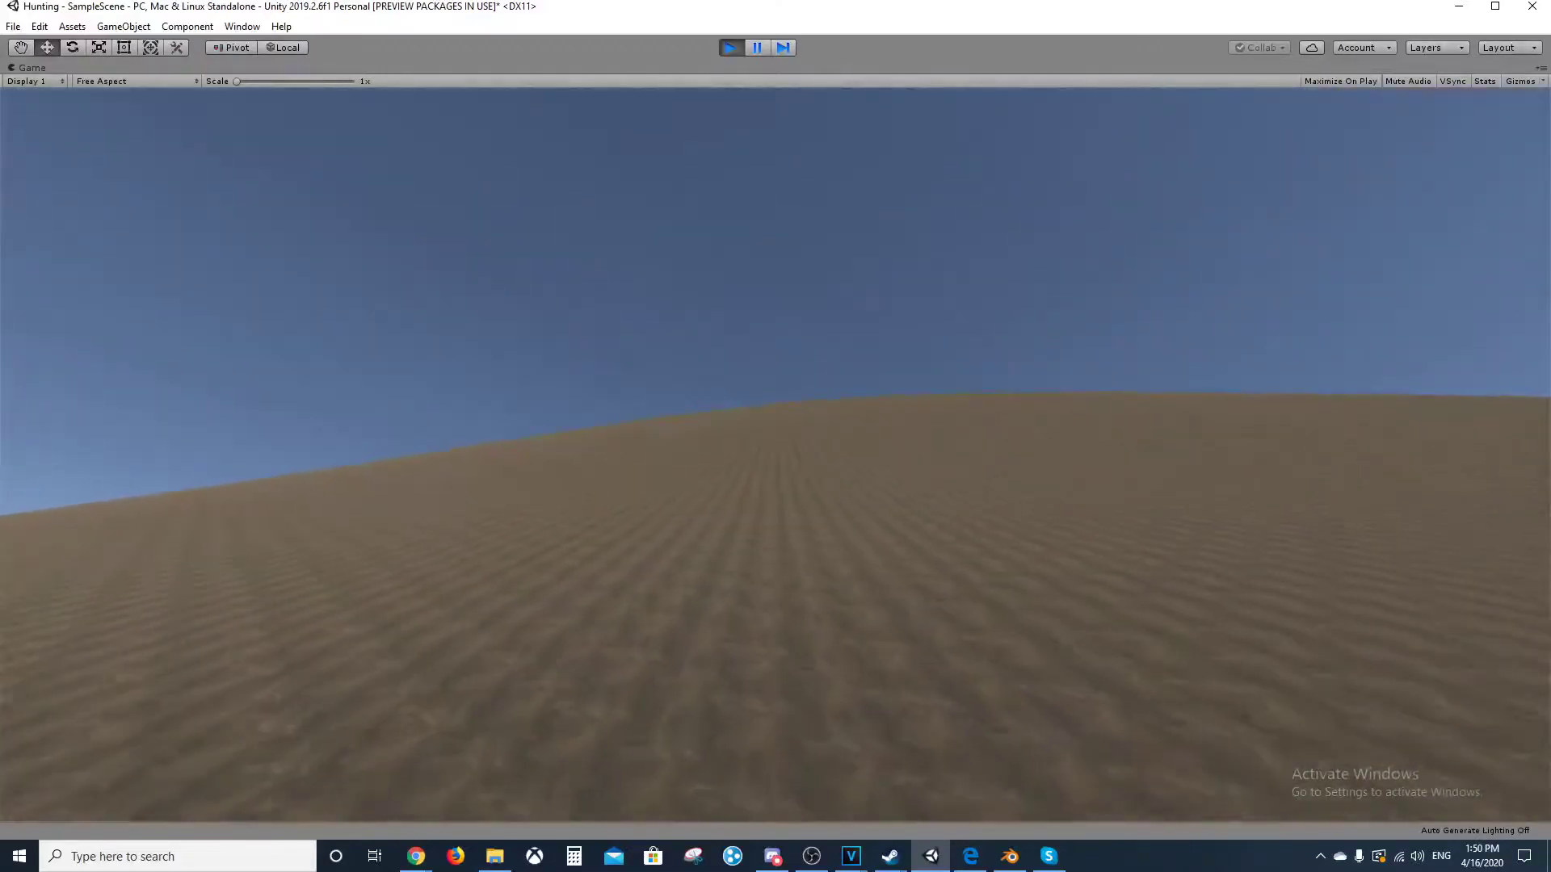
key(w)
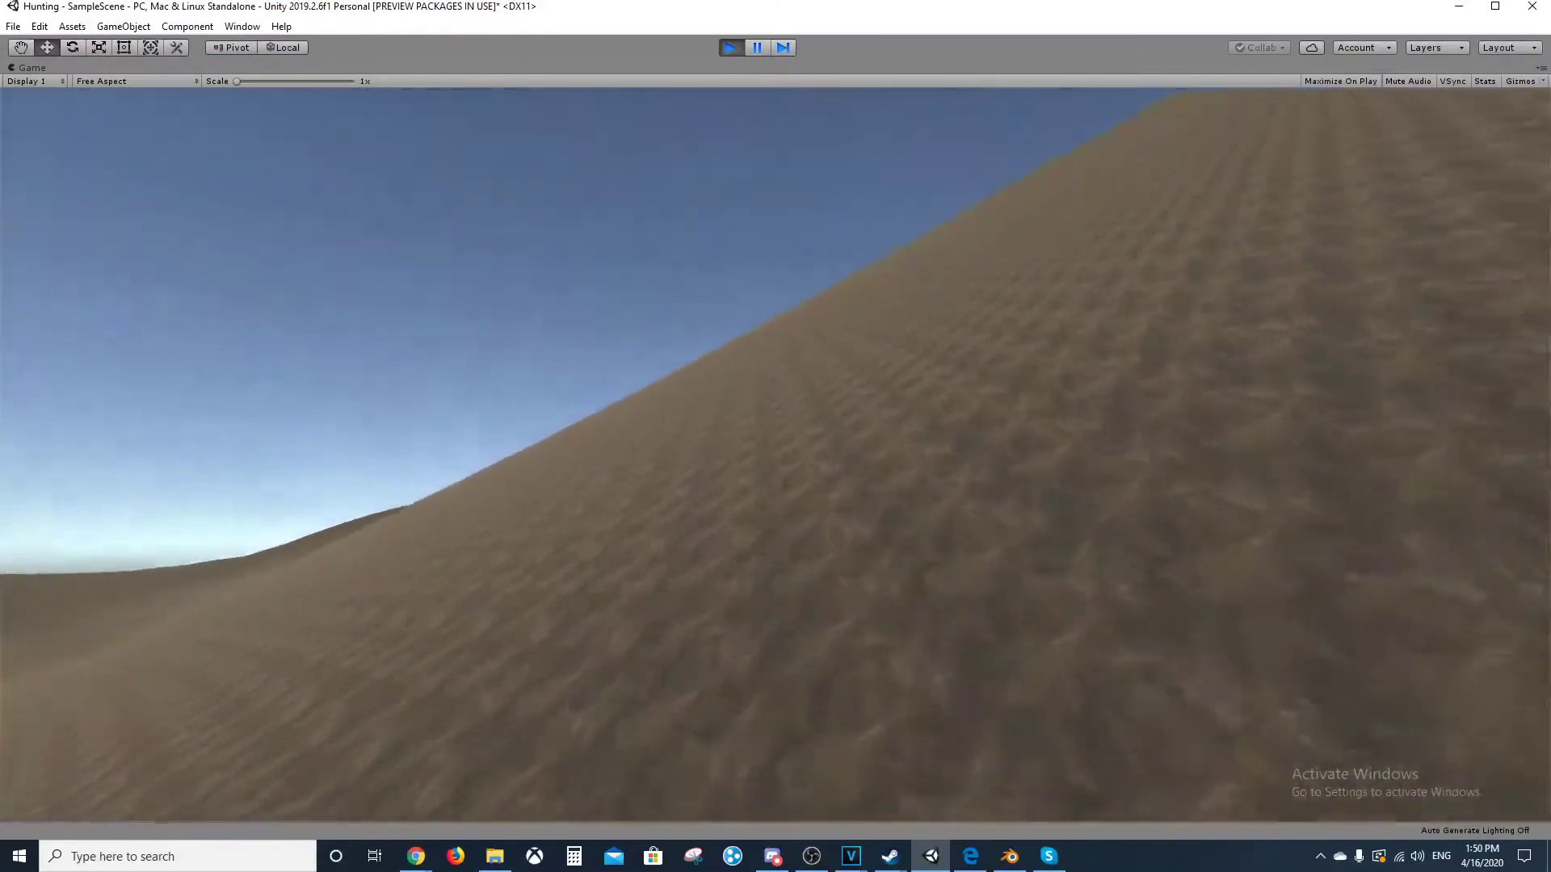
key(w)
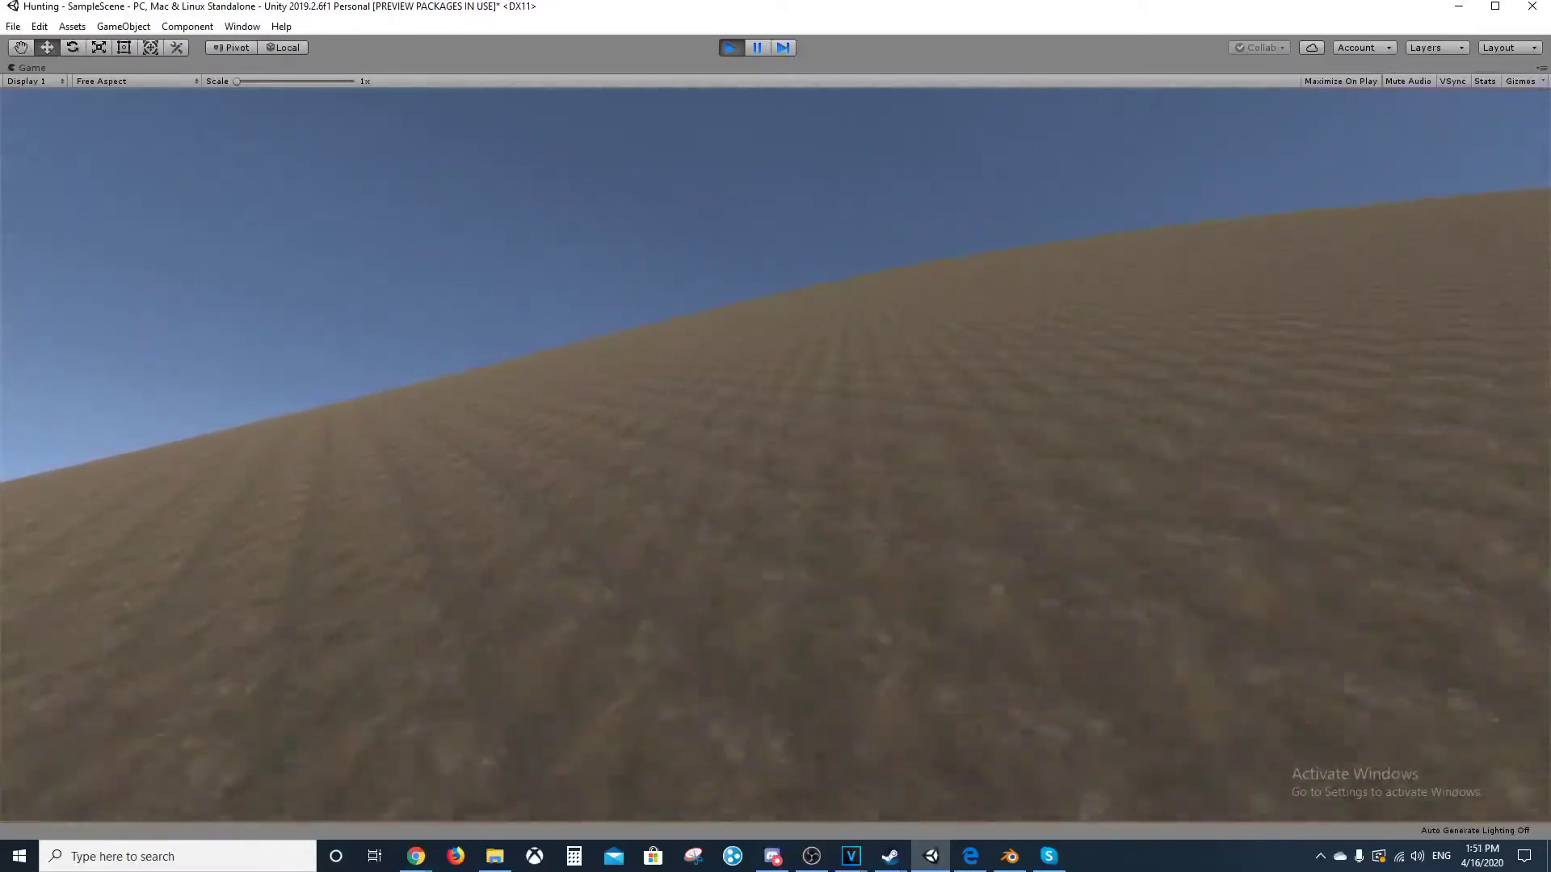
key(w)
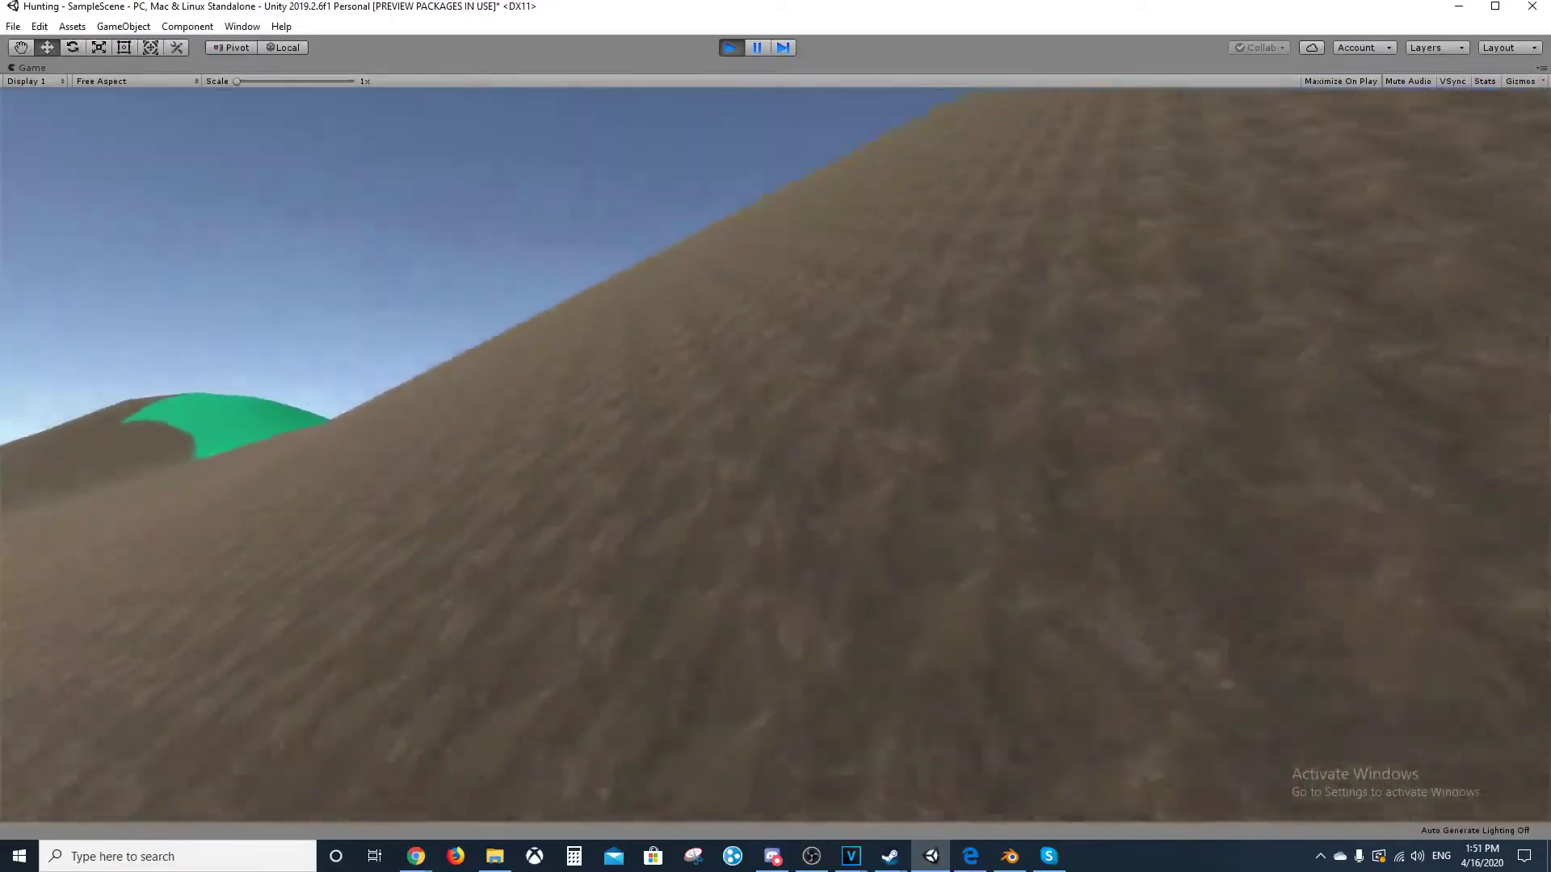
key(w)
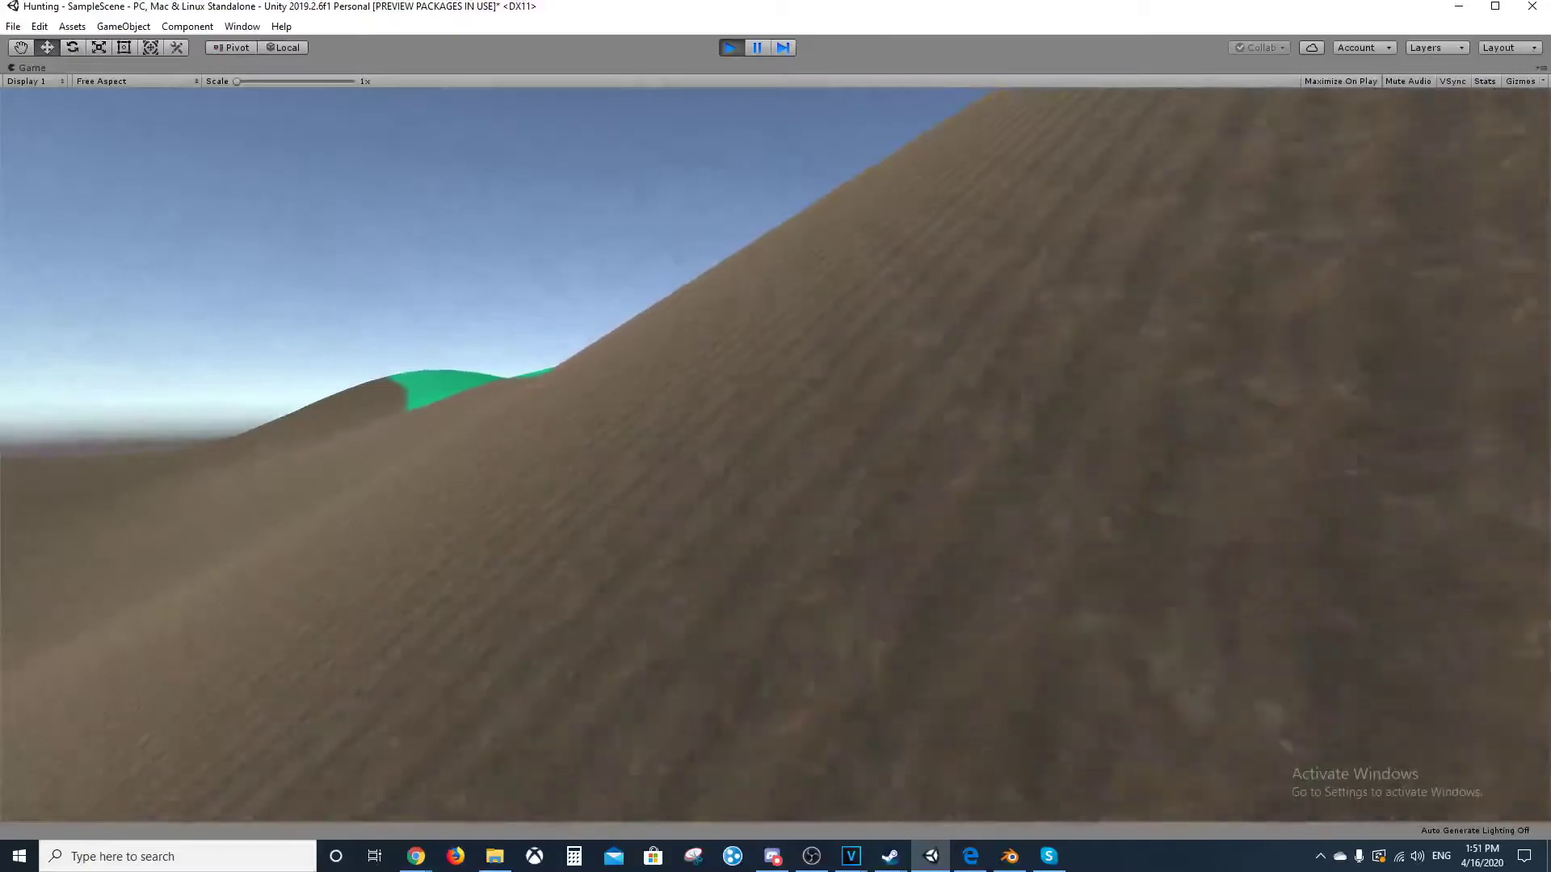
key(w)
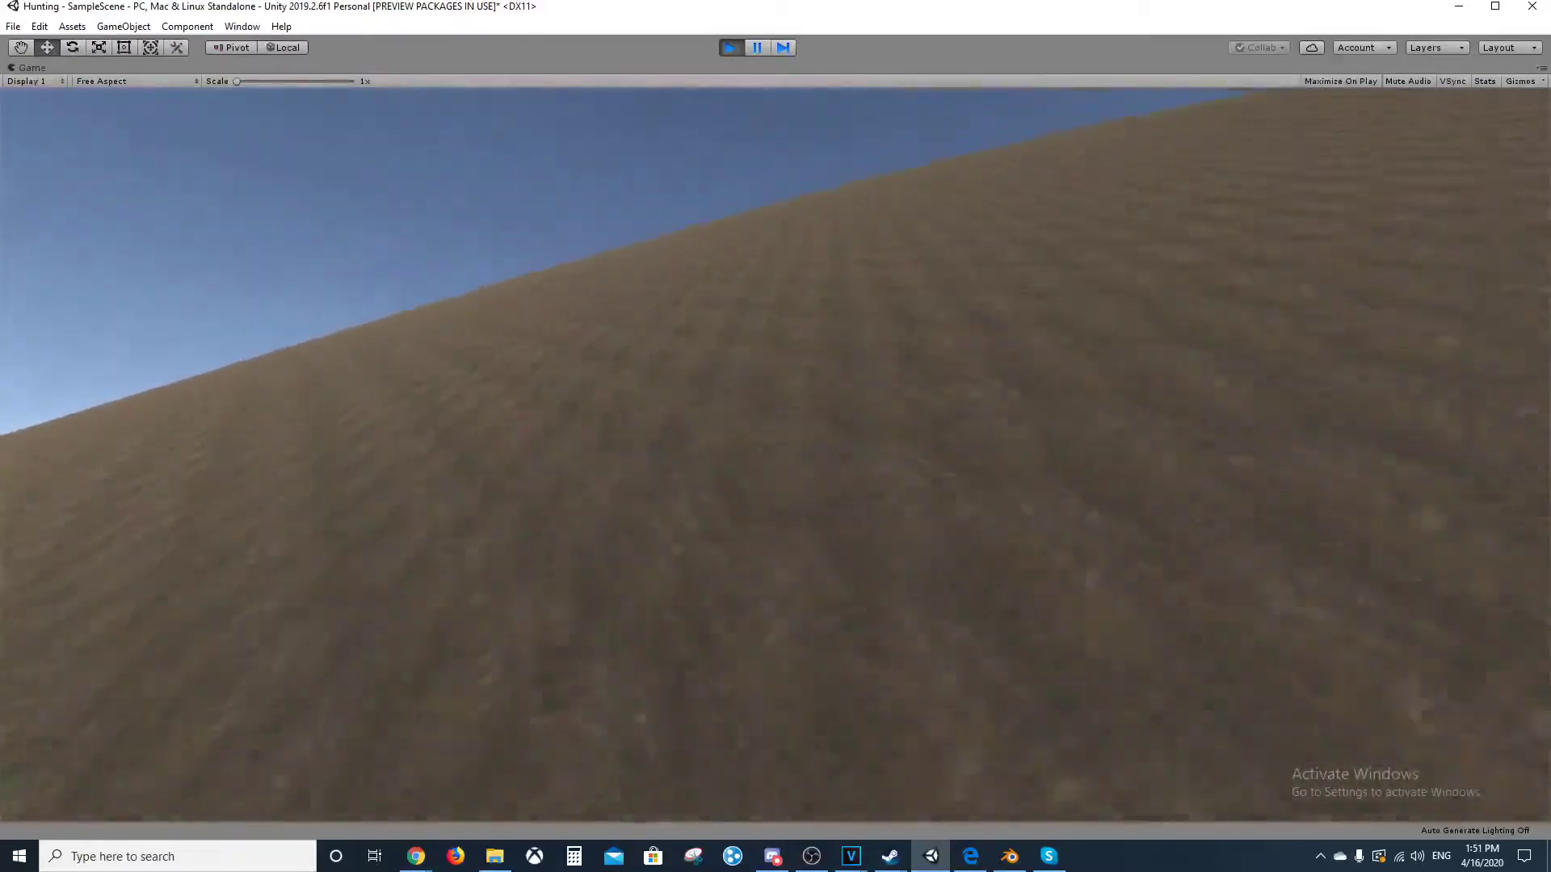
key(w)
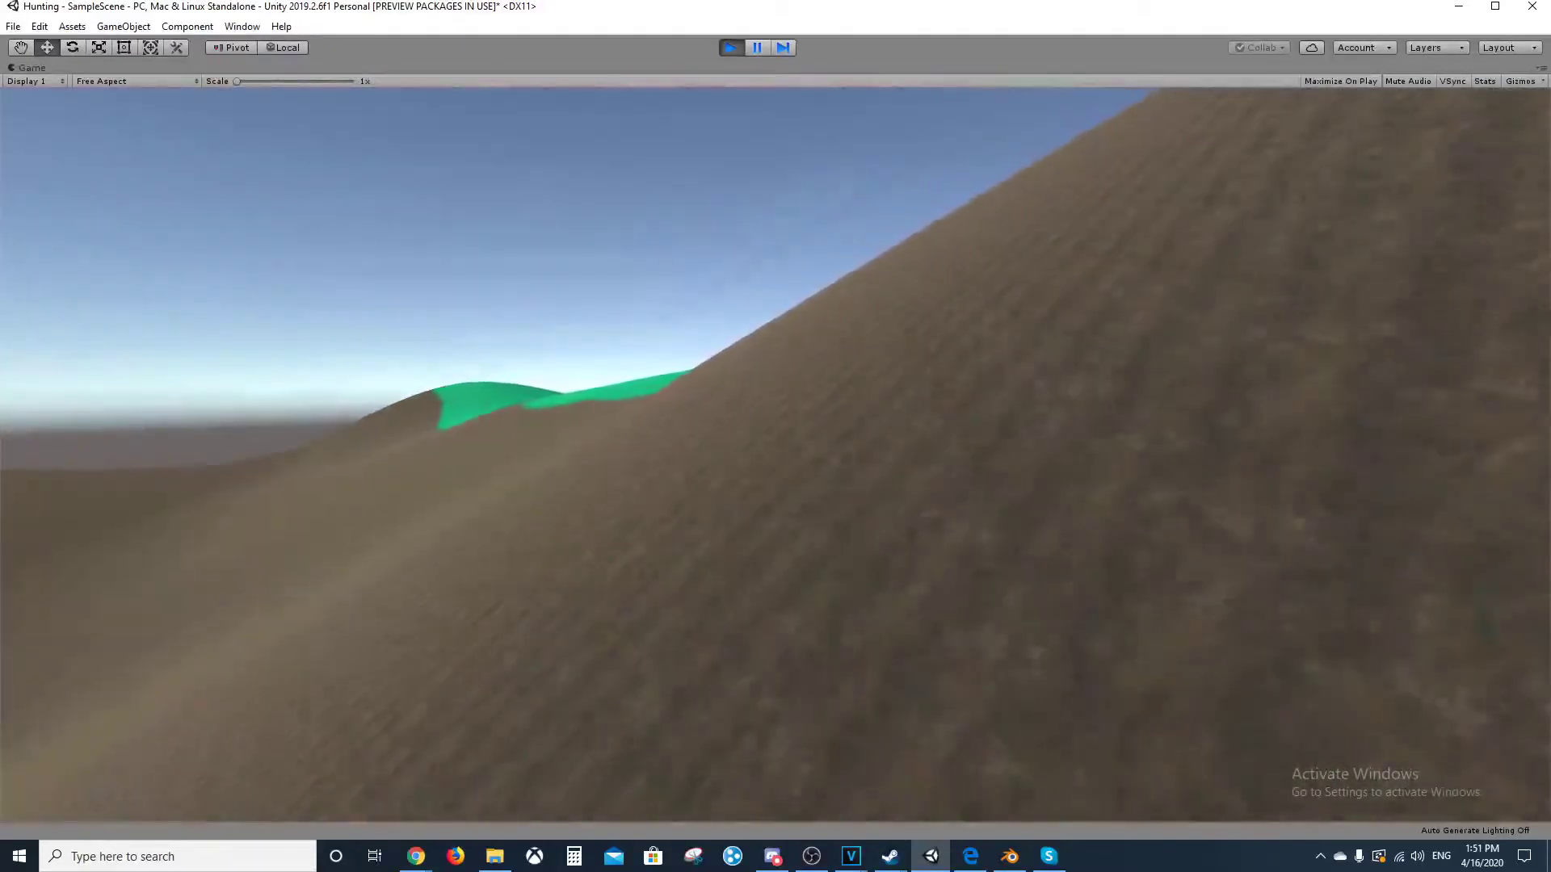
key(w)
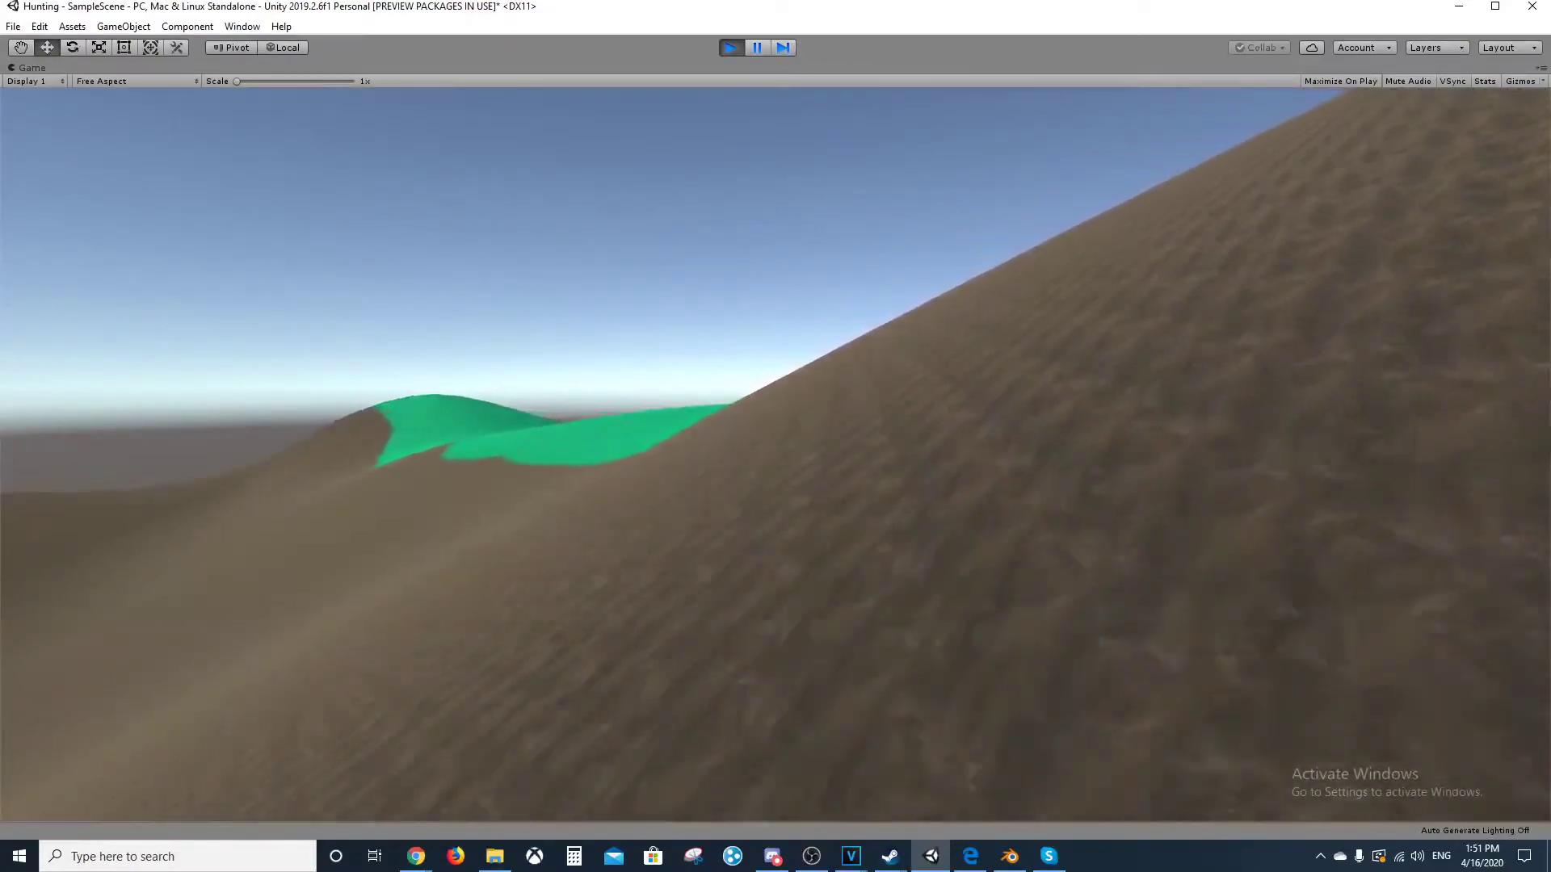
key(w)
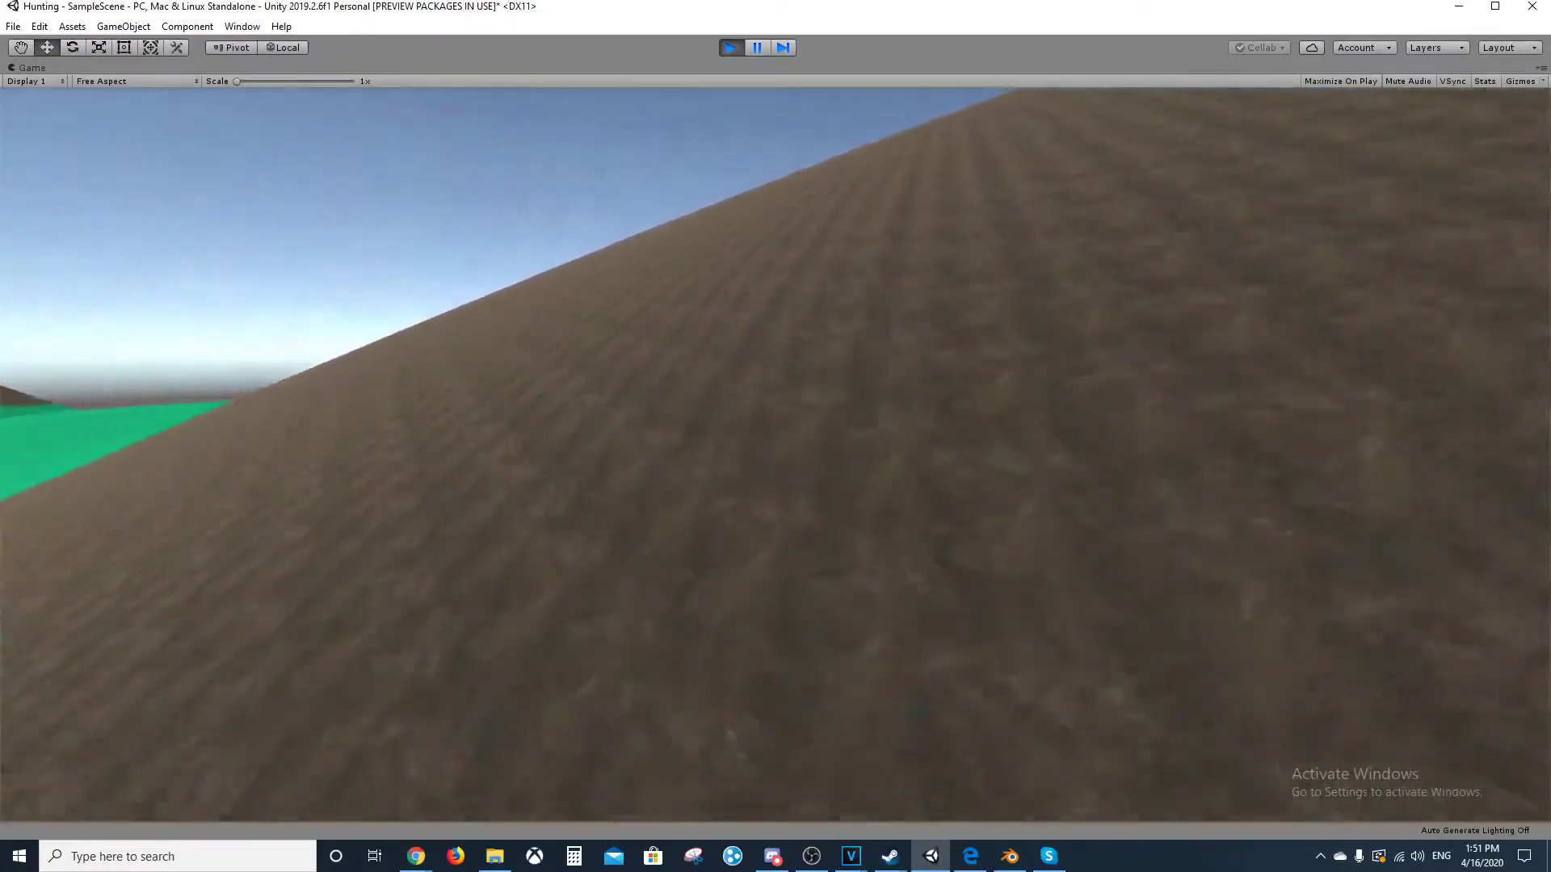
key(w)
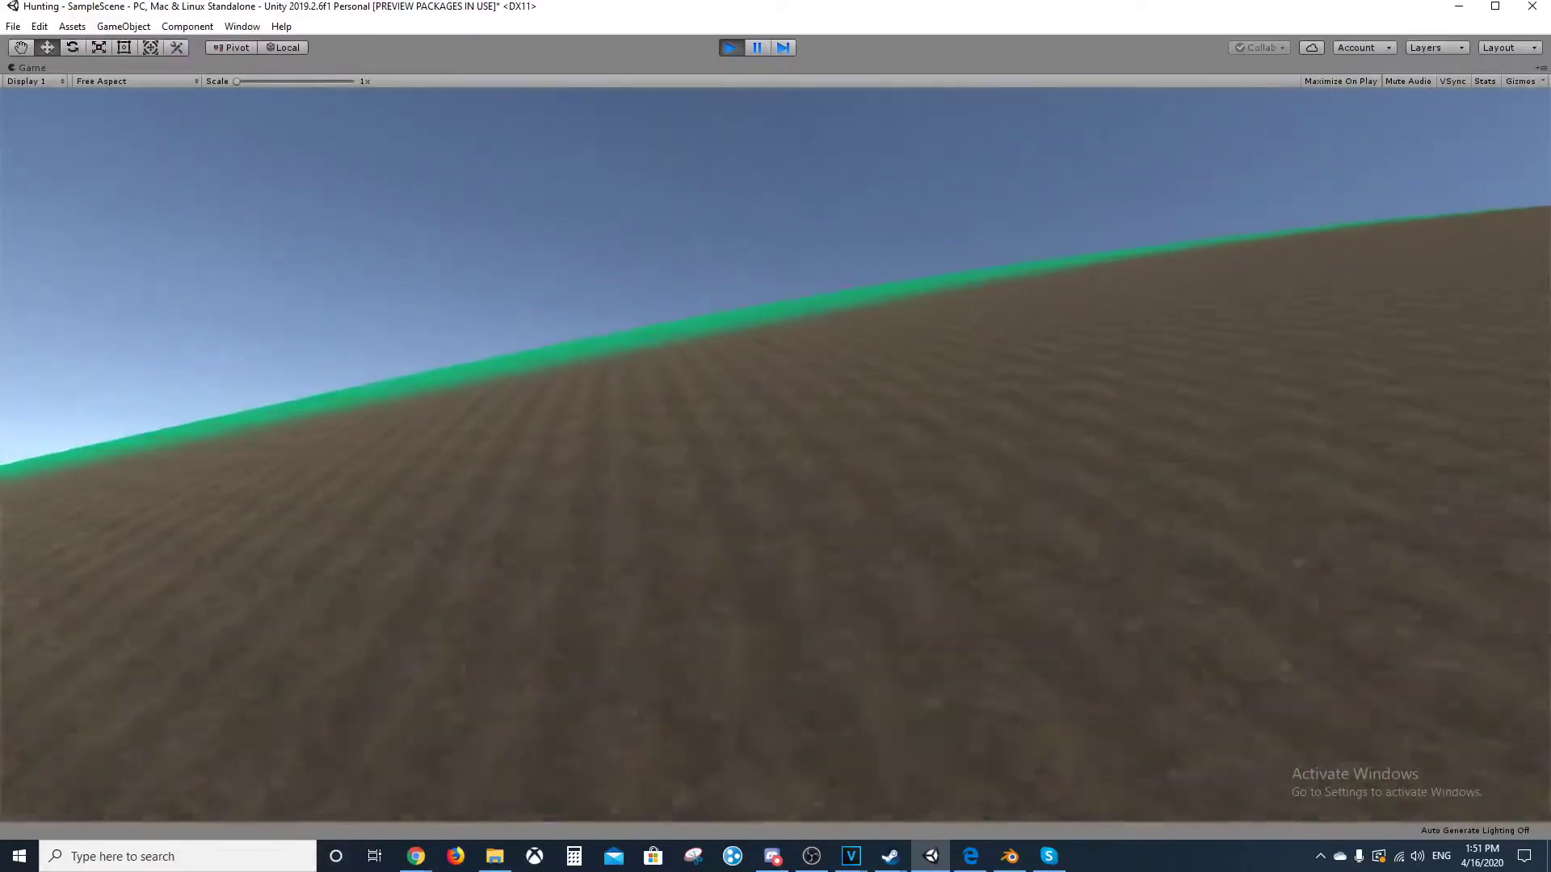
Walk the player onto the green part of the hill, looking back over the brown lowland.
key(w)
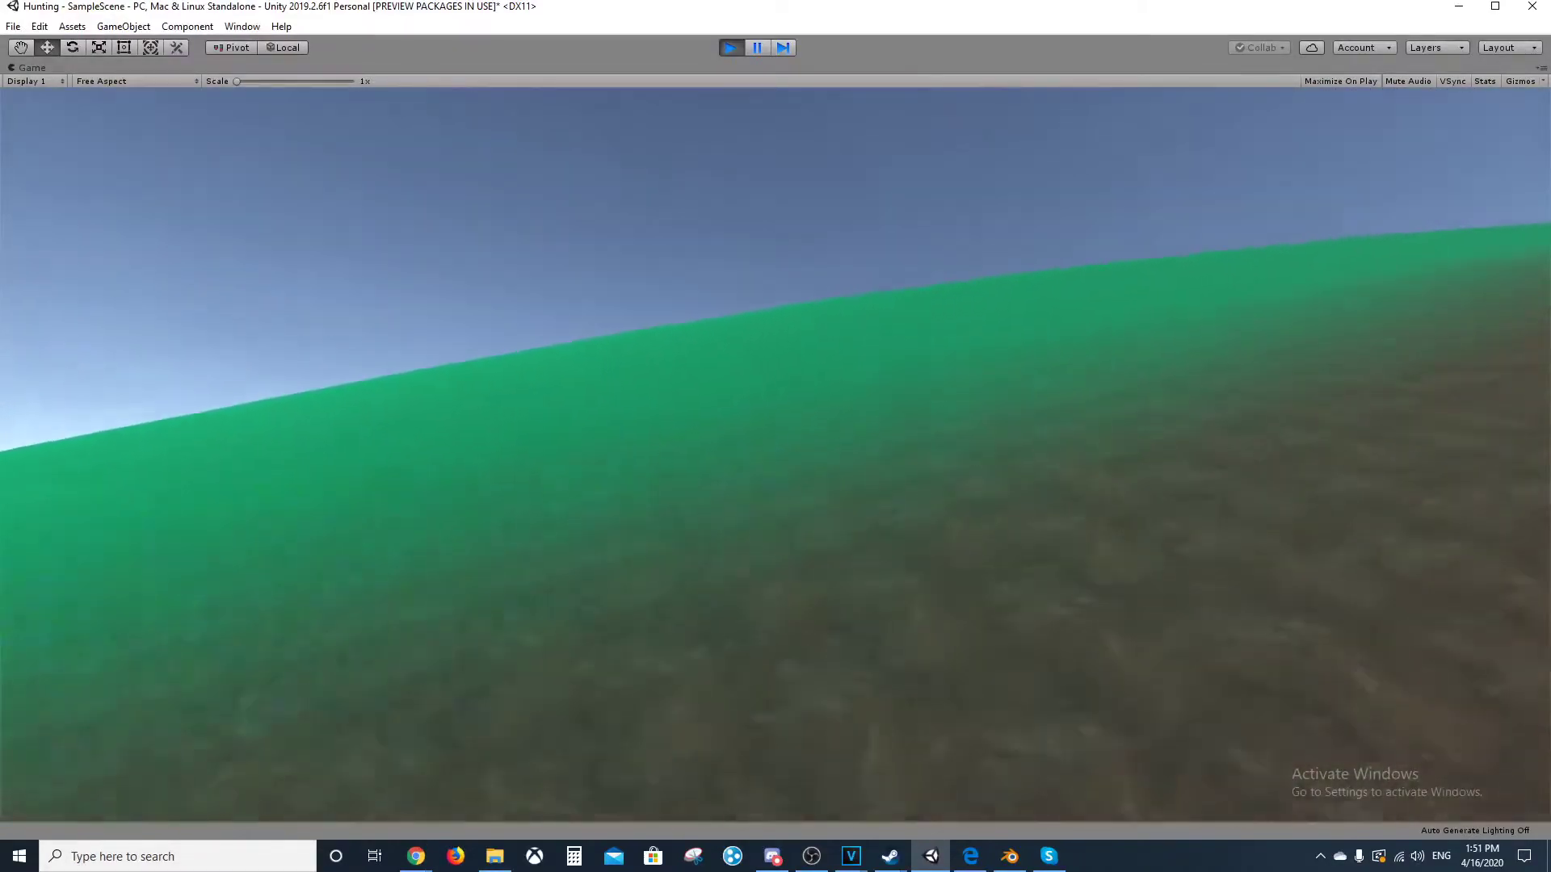
key(w)
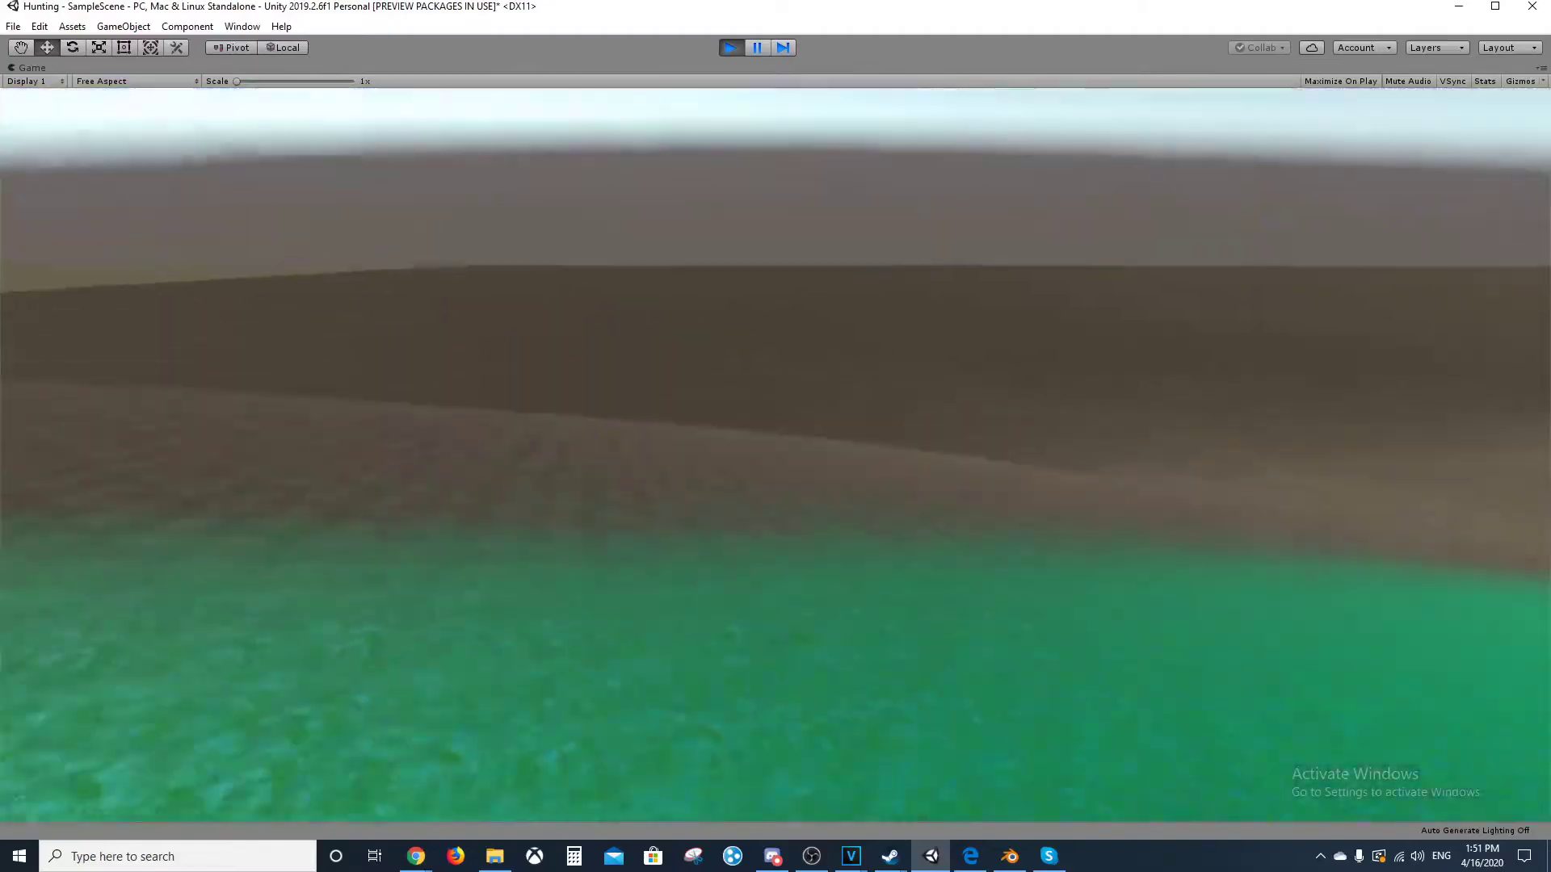
key(w)
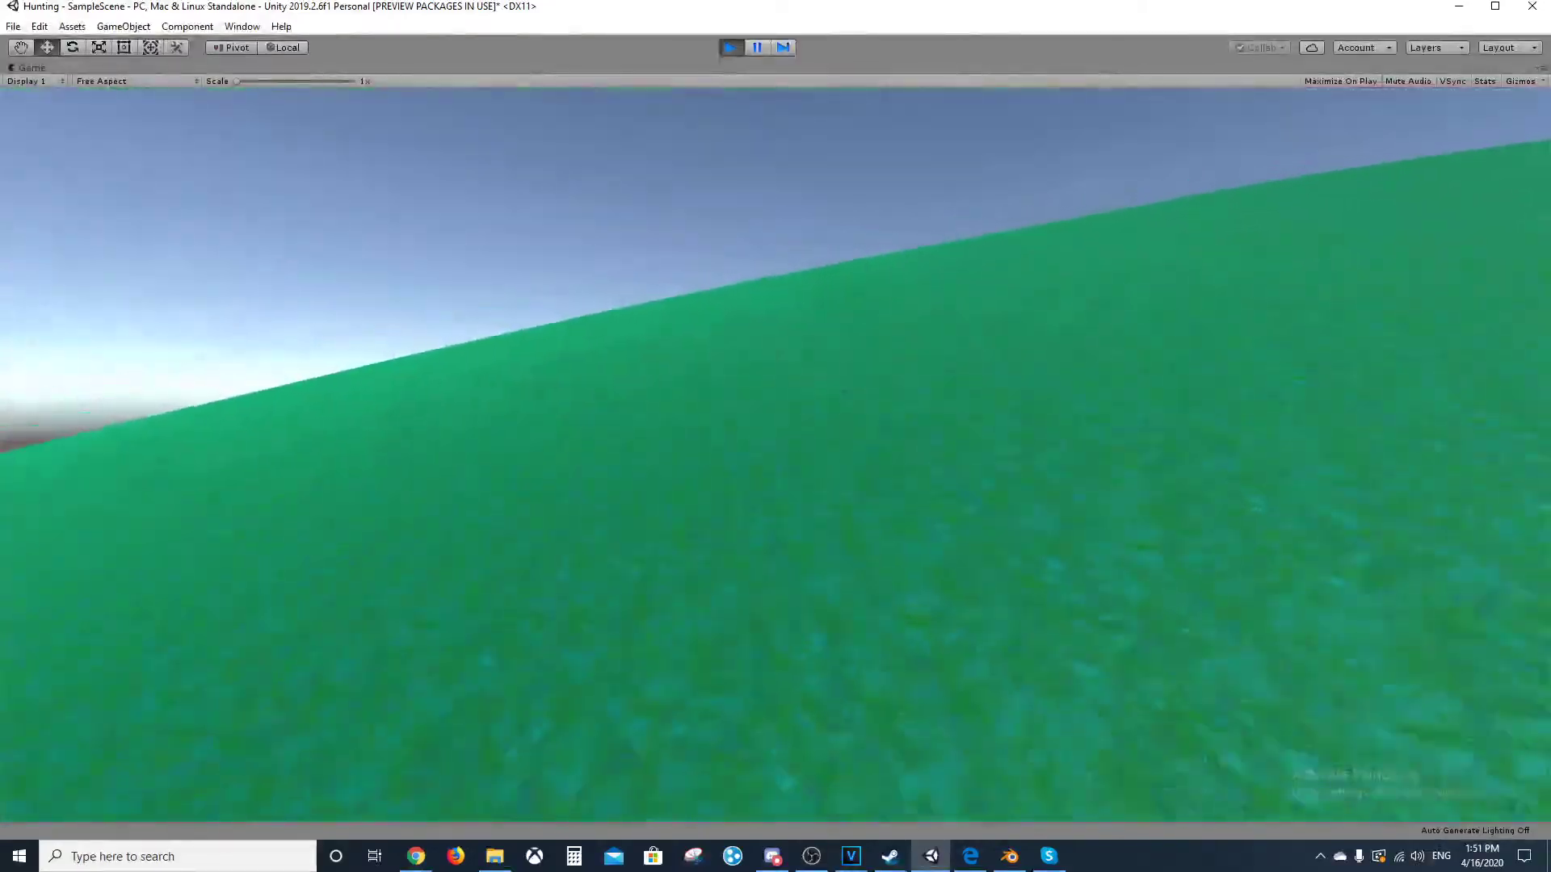
key(w)
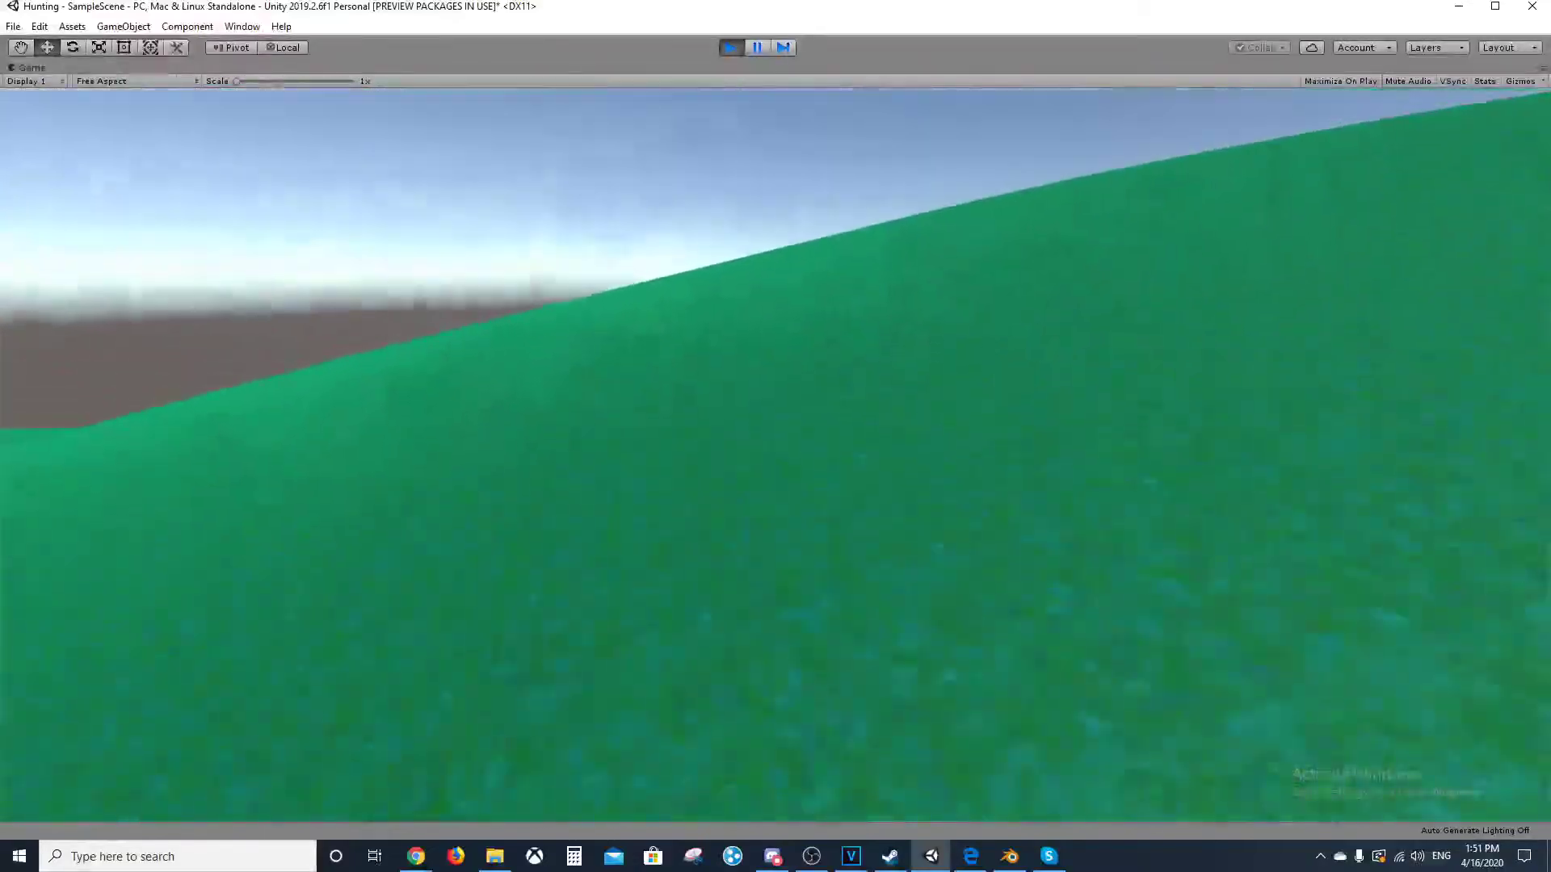
Jump and walk the player over the green hilltop, and exit Play mode.
key(space)
key(space)
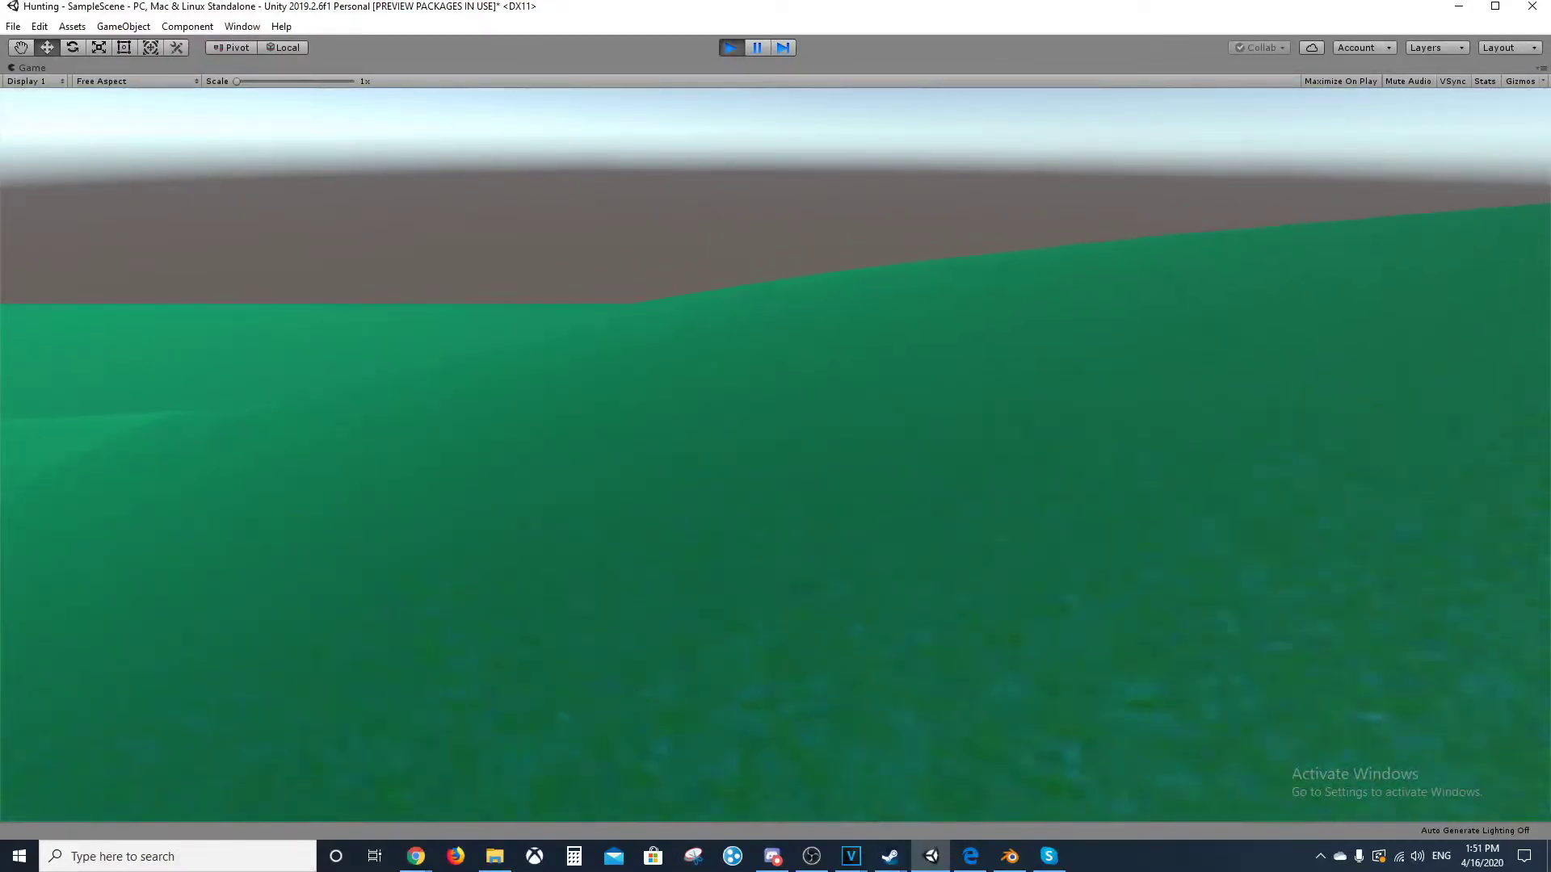
key(space)
key(w)
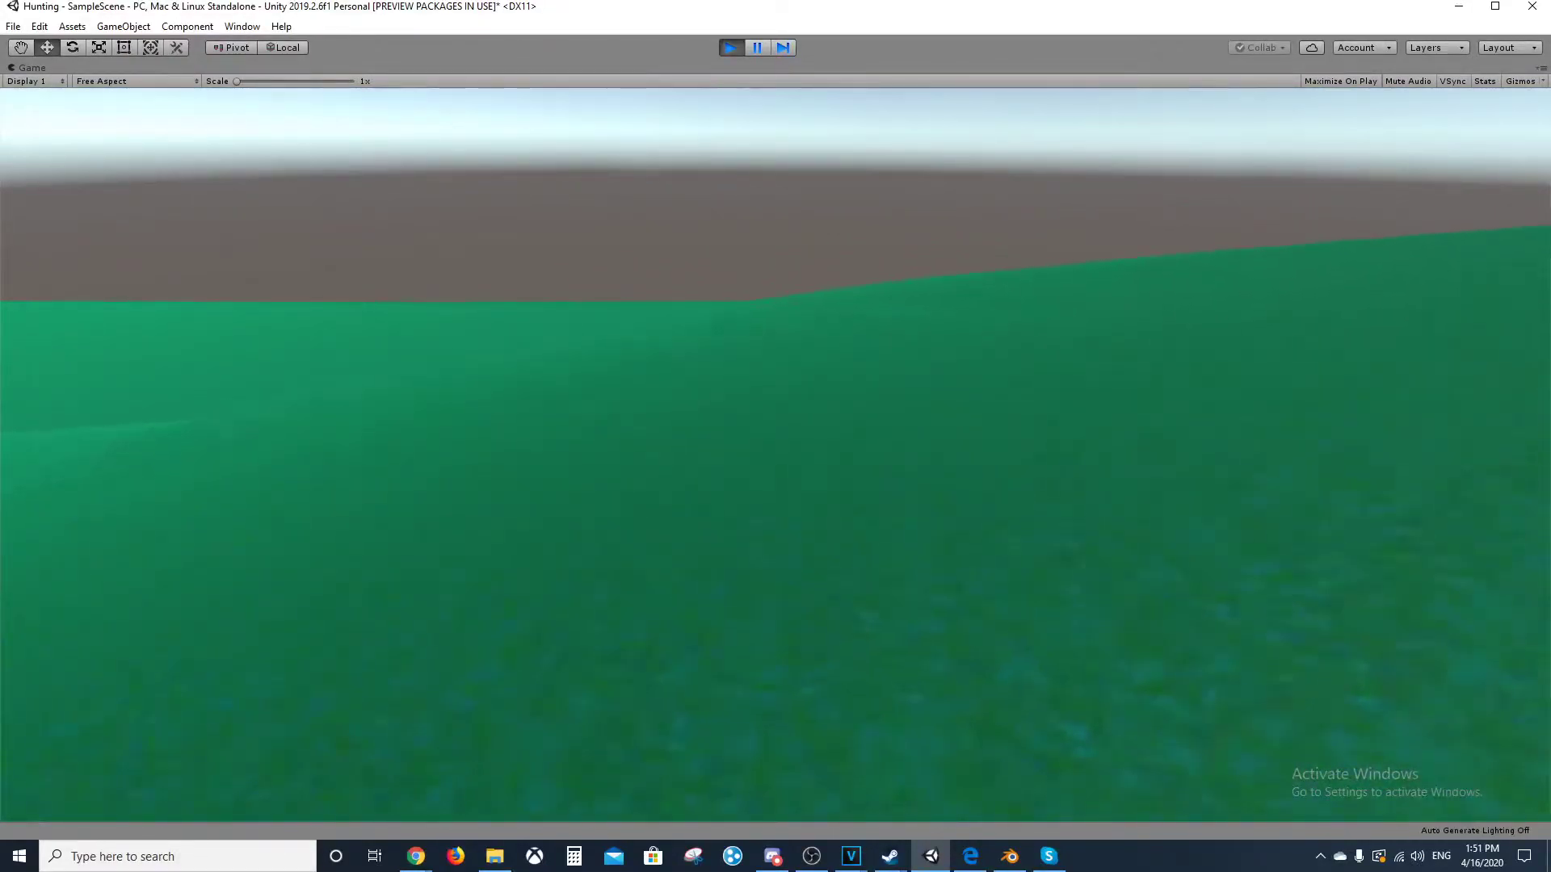
key(space)
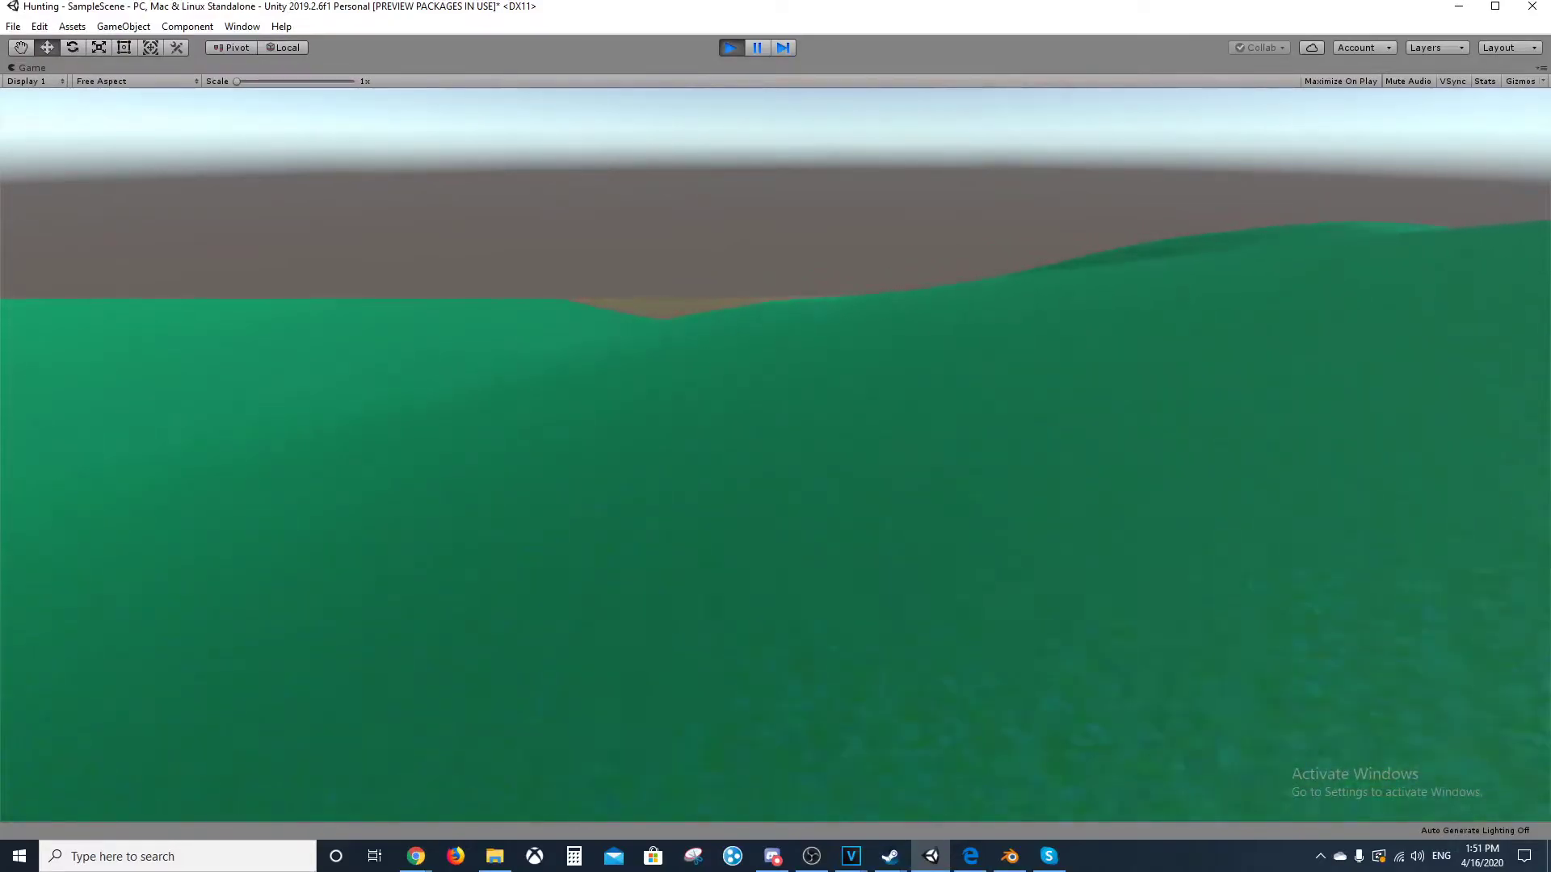
key(space)
key(space)
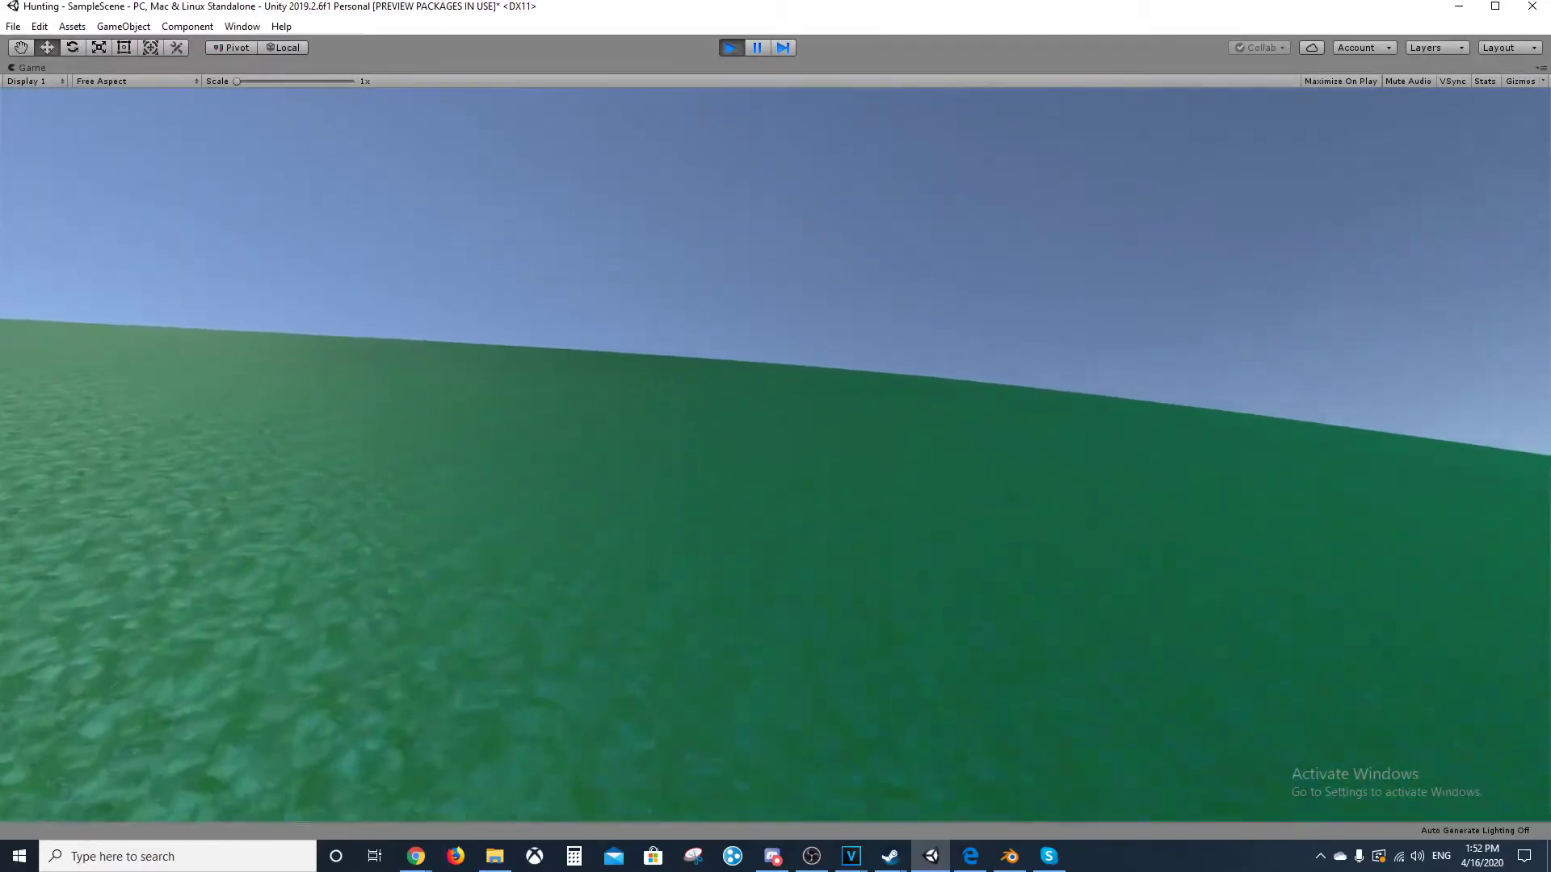
key(w)
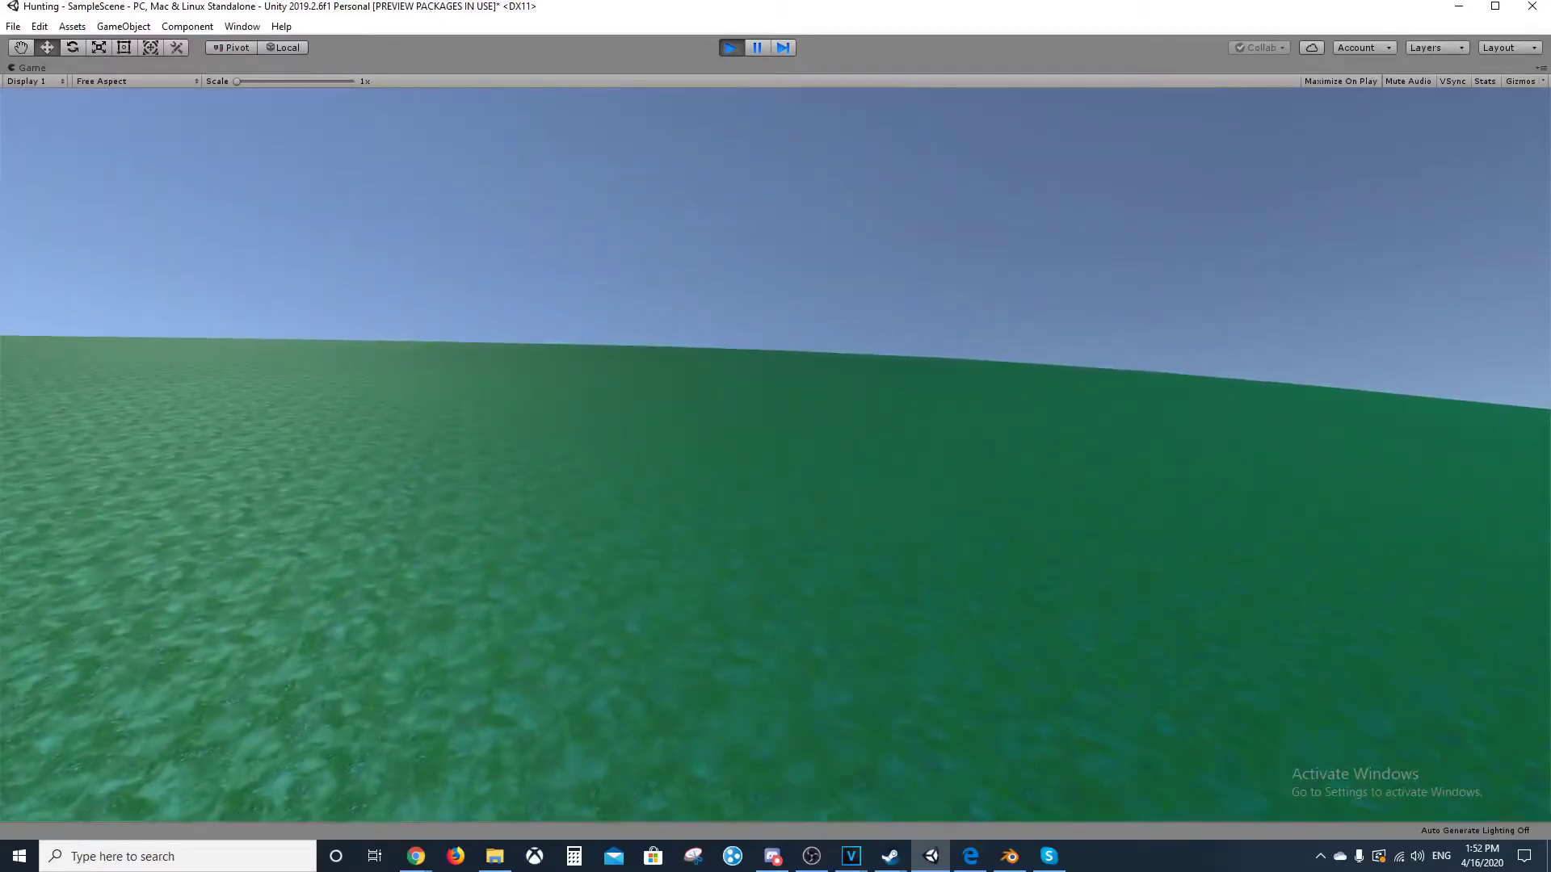
key(ctrl+p)
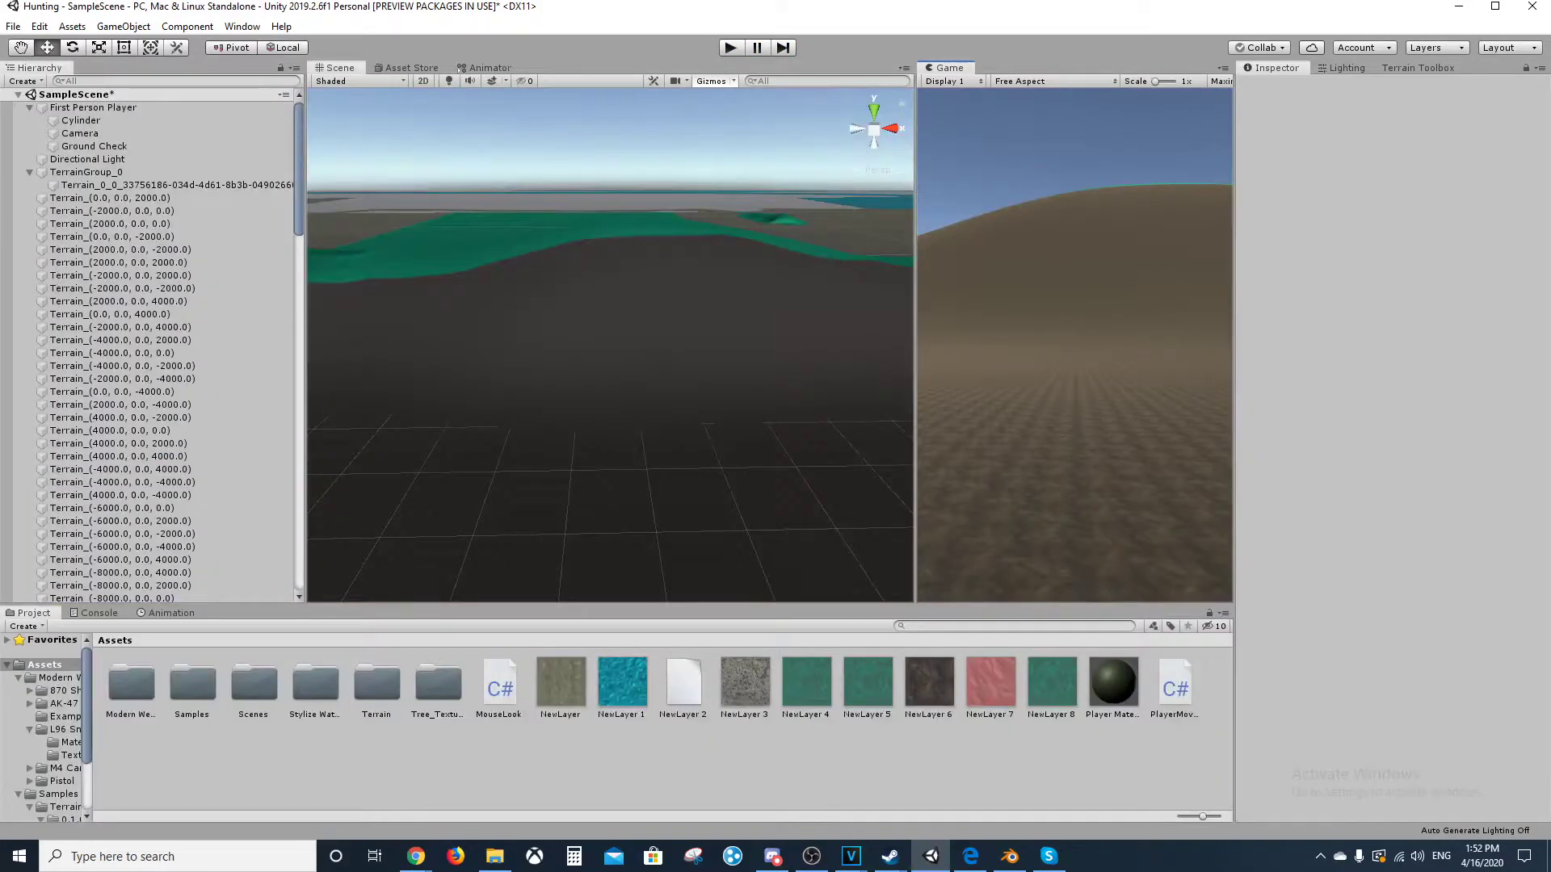
Locate the player in the Scene view by box-selecting the objects on the flat ground before the hill, and clear the selection.
scroll(610, 345, up, 4)
scroll(610, 345, down, 10)
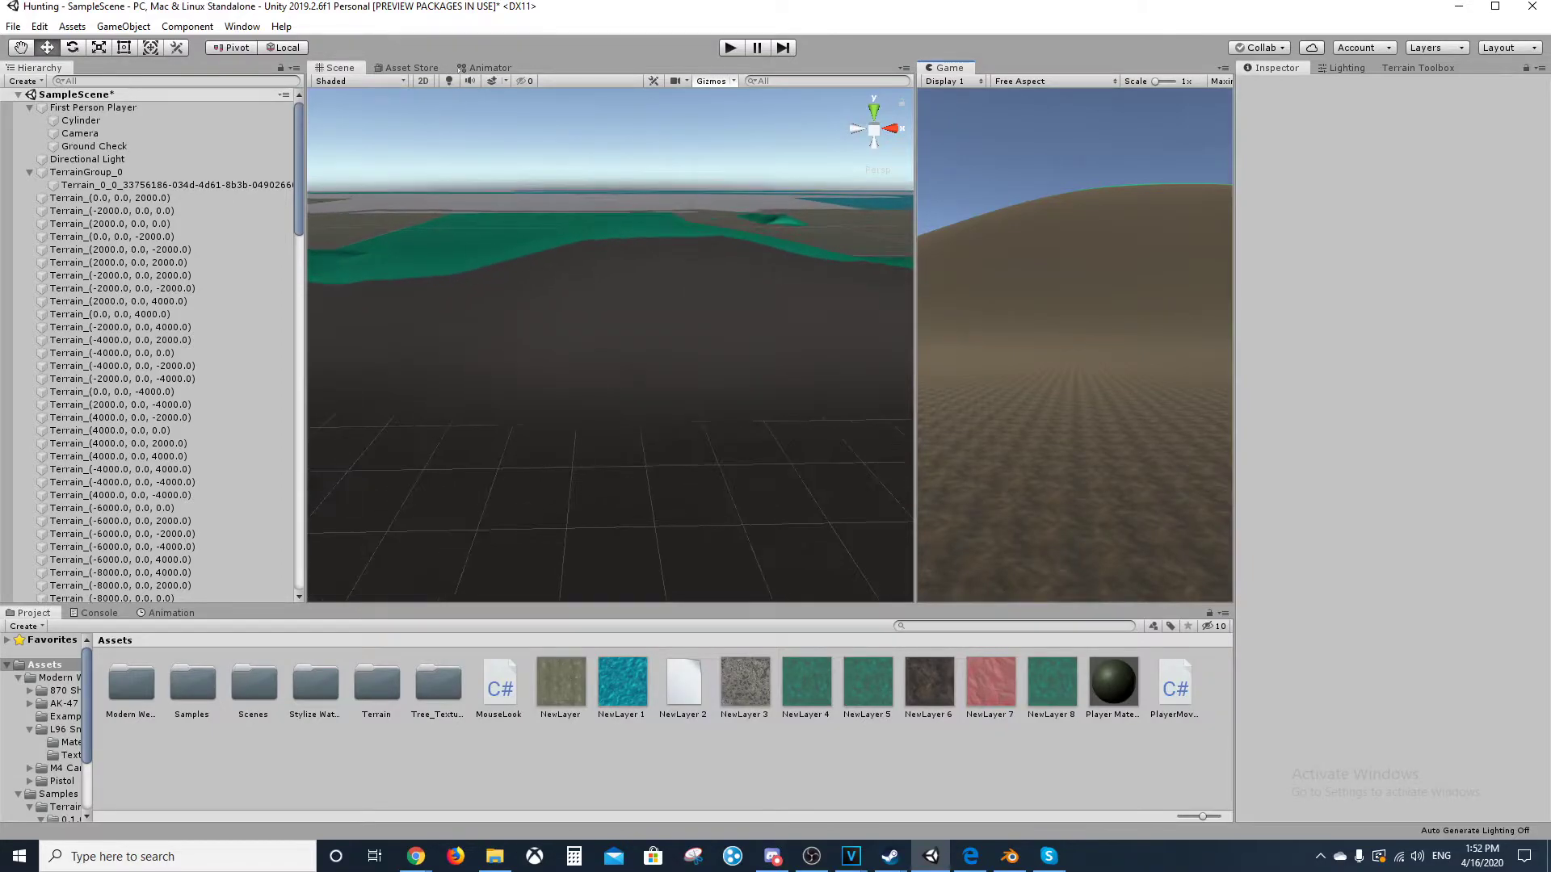
drag(492, 472, 753, 622)
drag(426, 381, 777, 541)
scroll(610, 345, up, 7)
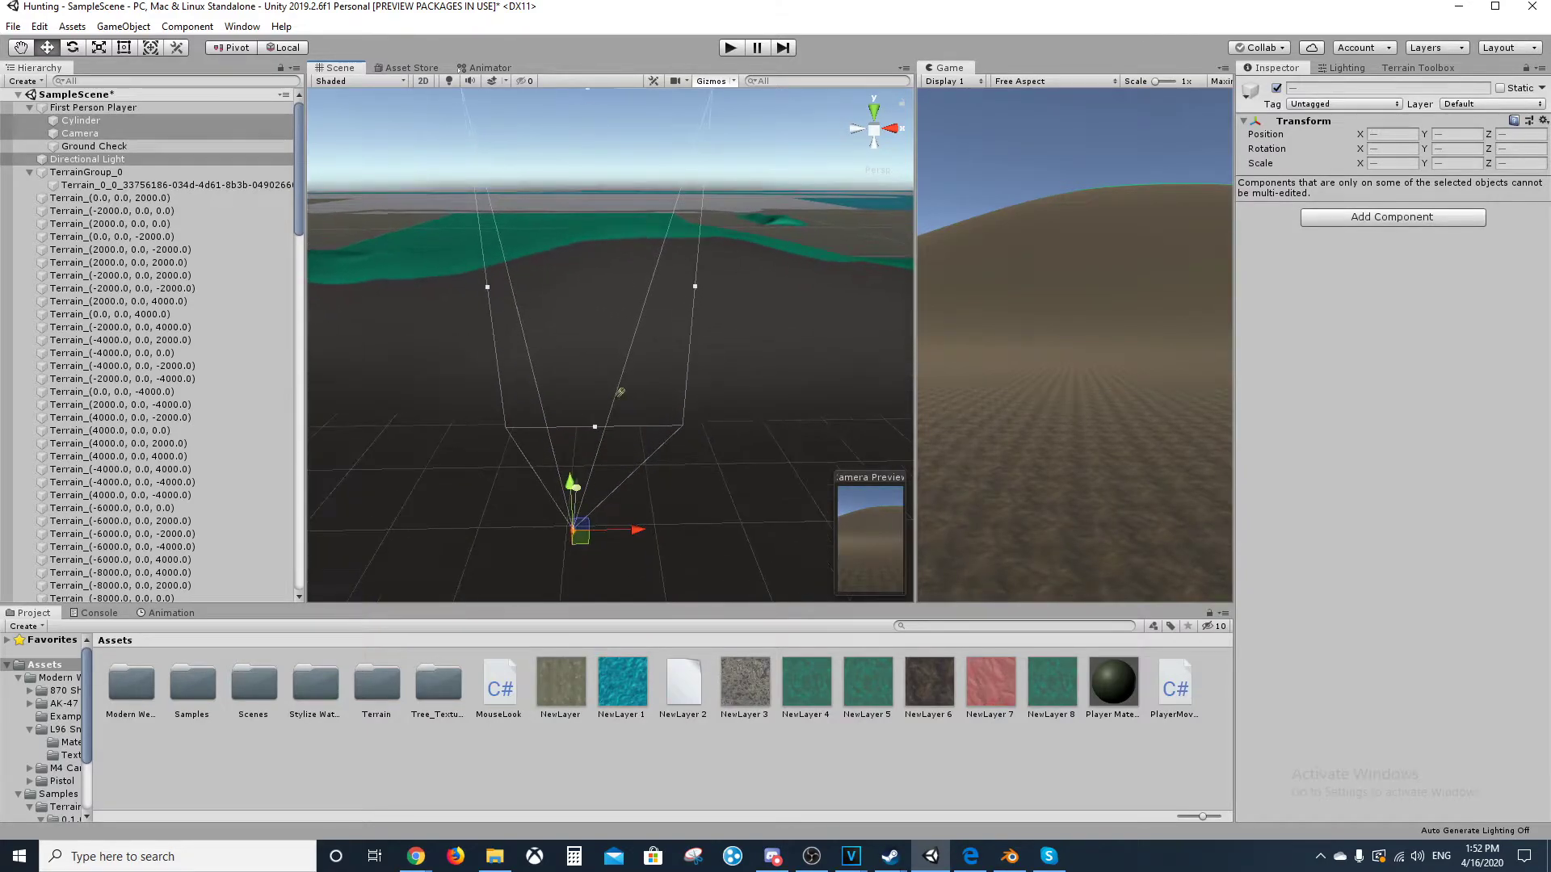
mouse_move(610, 345)
alt+mouse_down()
mouse_move(614, 448)
mouse_move(610, 363)
alt+mouse_up()
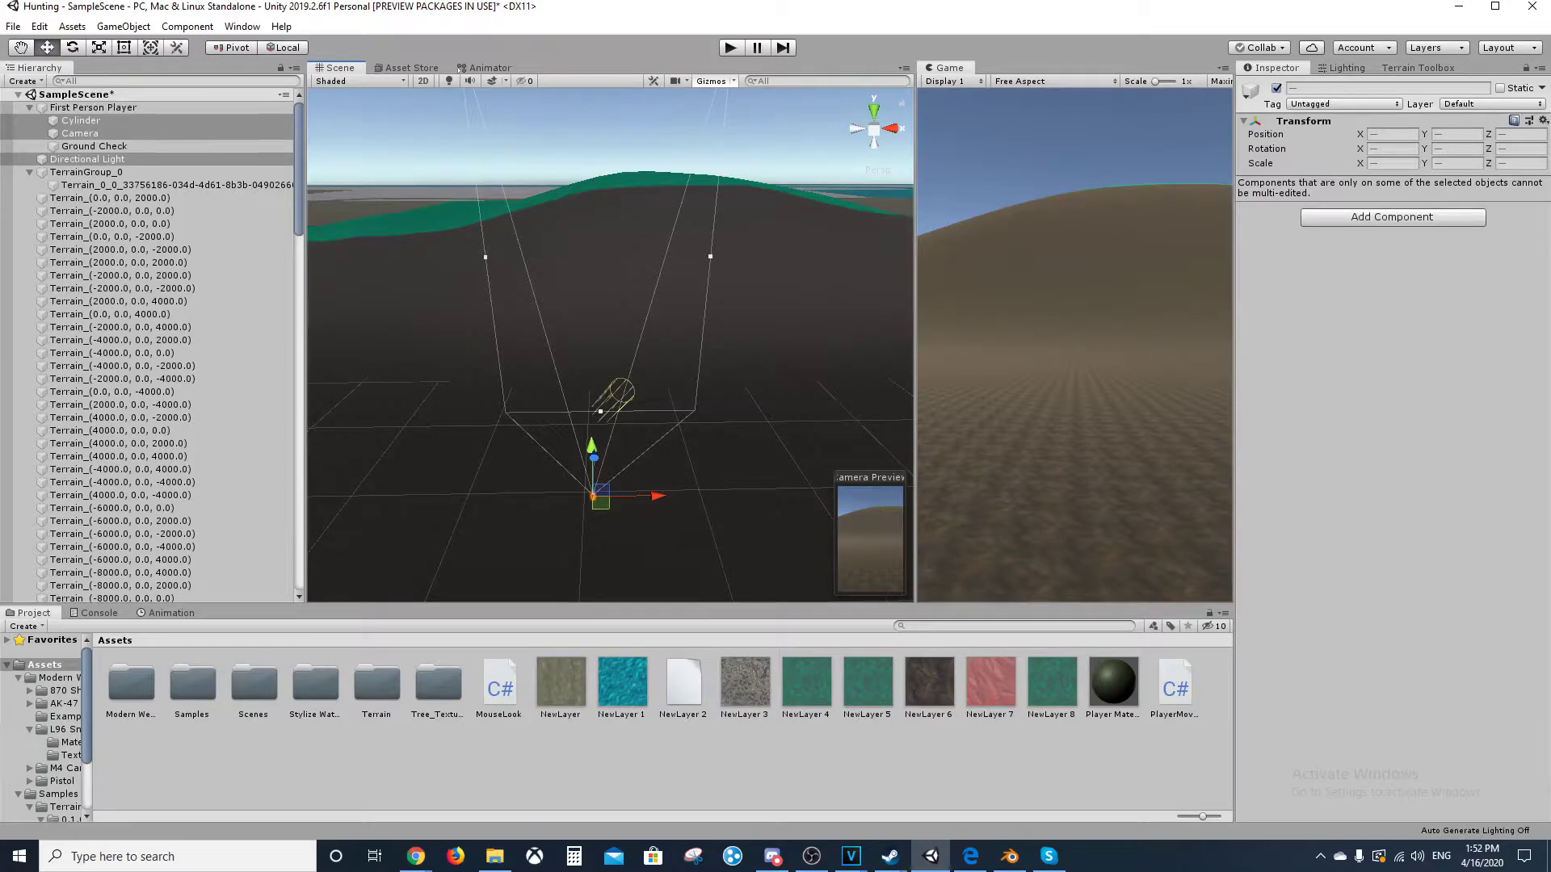
click(610, 141)
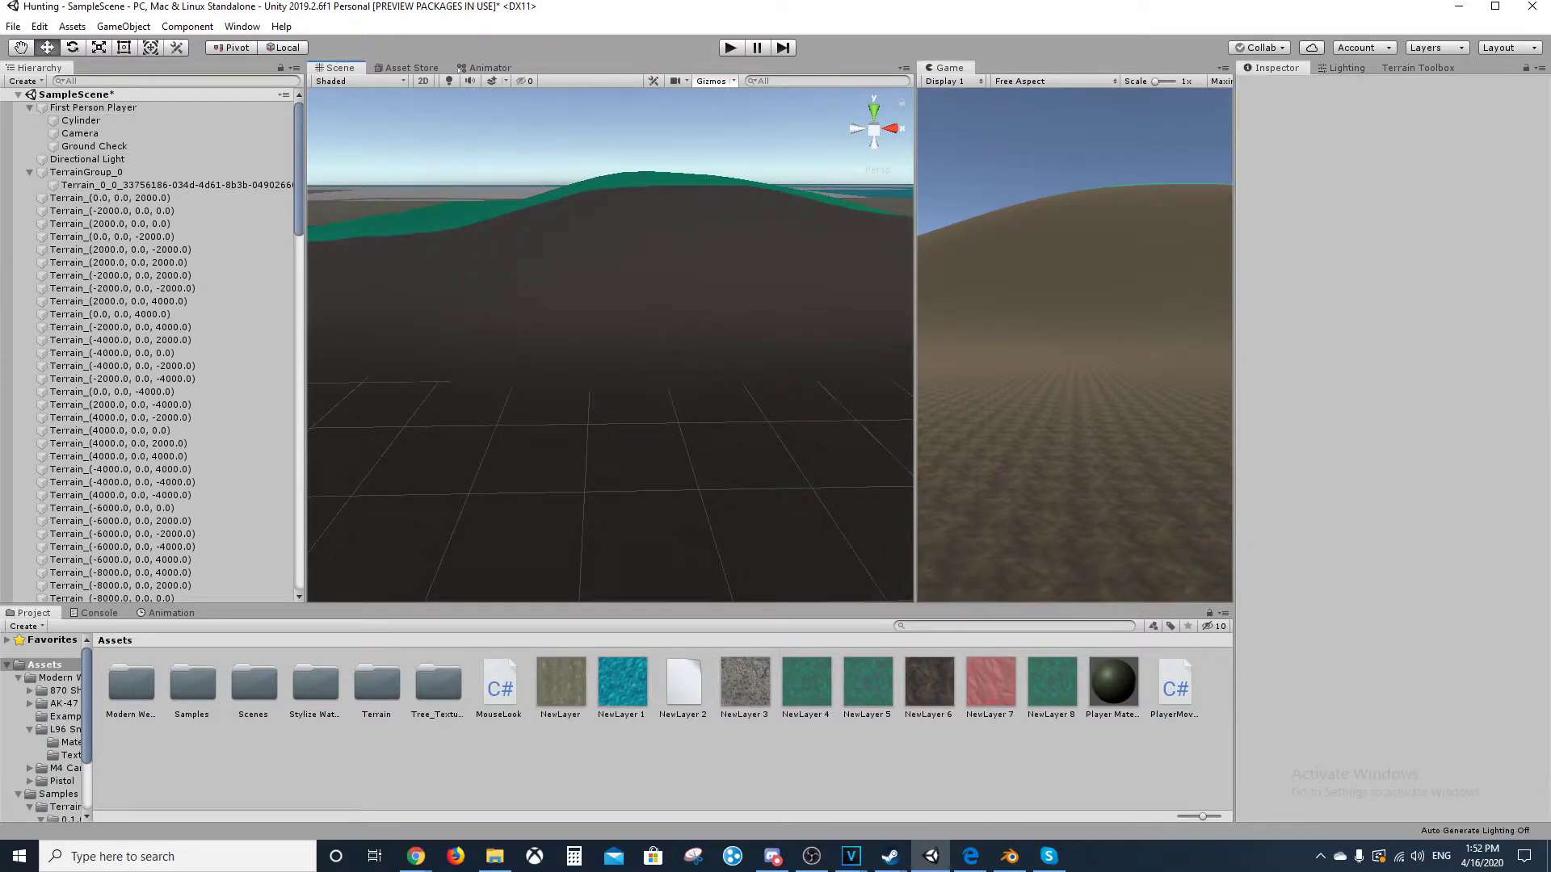
Find the player's cylinder on the flat ground in the Scene view and view it up close.
alt+right_drag(695, 345, 630, 345)
middle_drag(639, 420, 582, 295)
middle_drag(610, 412, 610, 299)
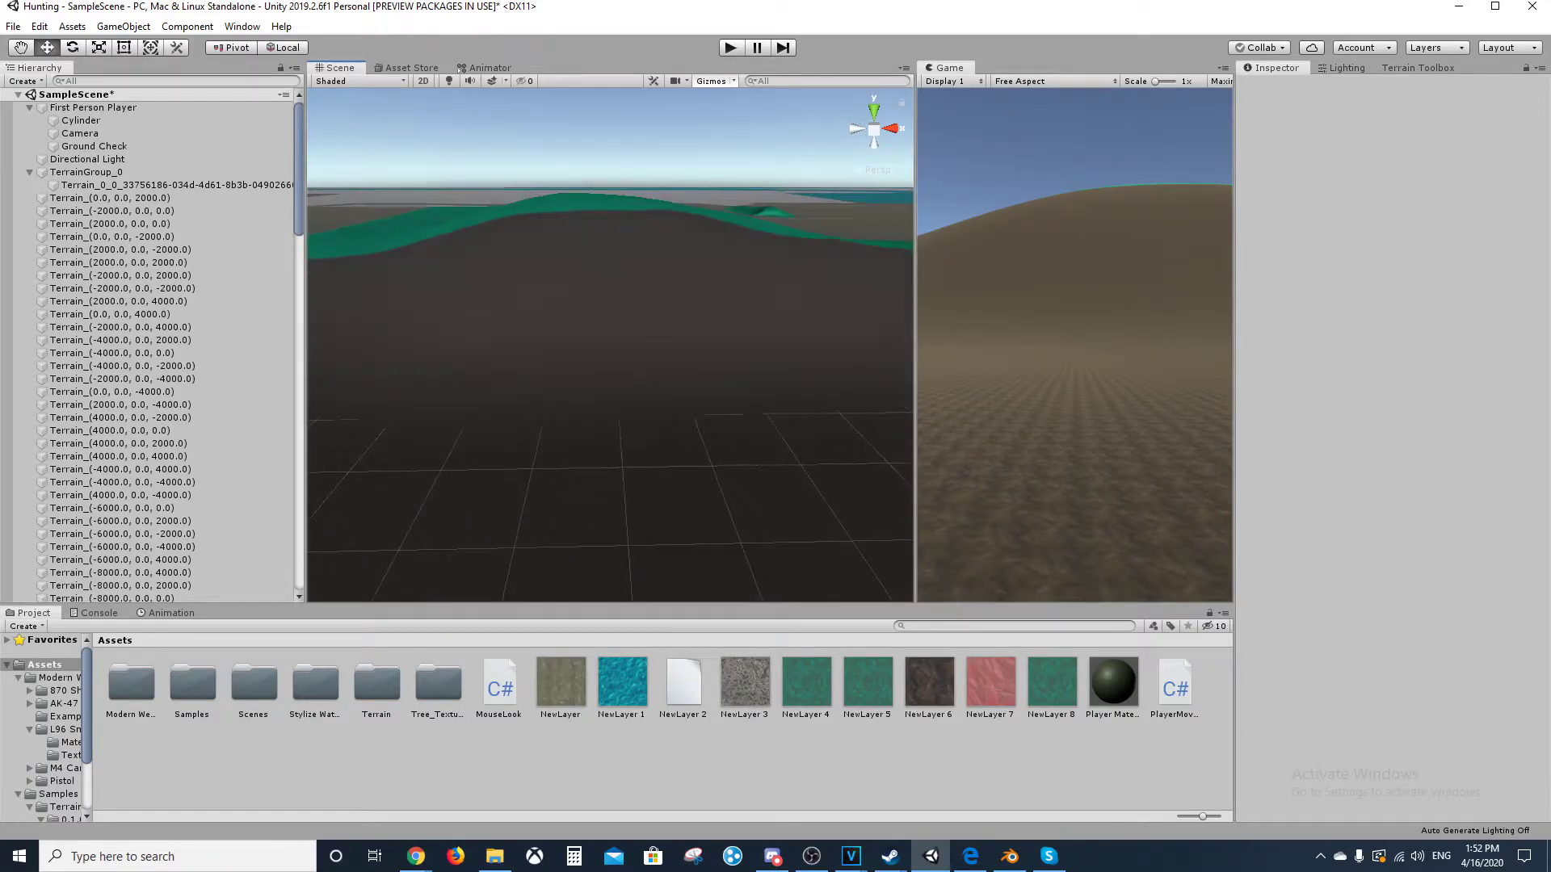
alt+right_drag(610, 345, 687, 345)
scroll(610, 345, up, 4)
scroll(610, 345, up, 4)
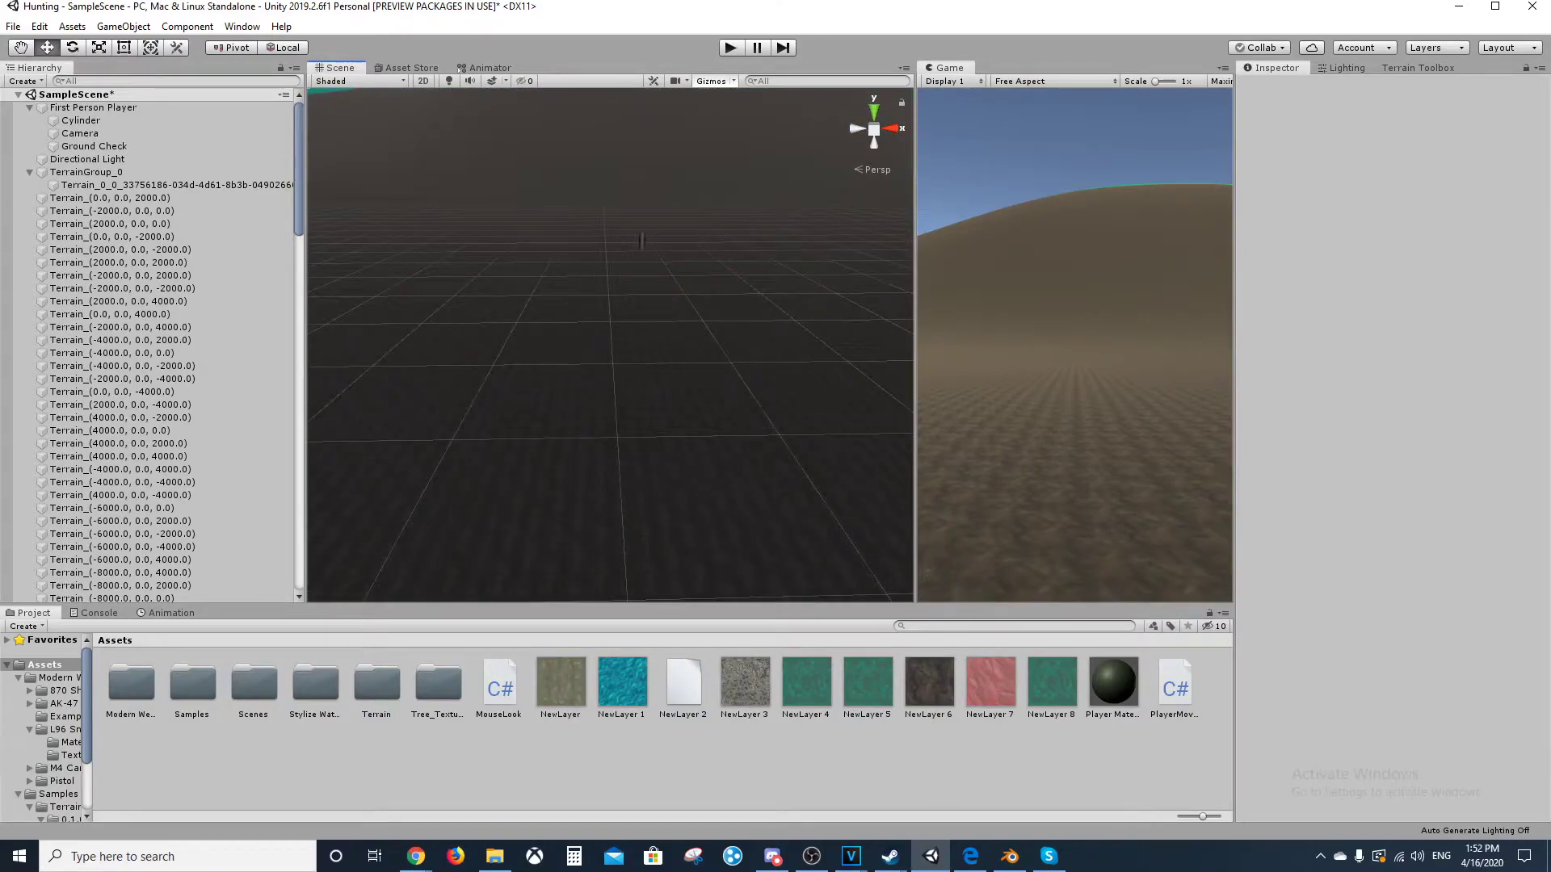
scroll(610, 345, up, 4)
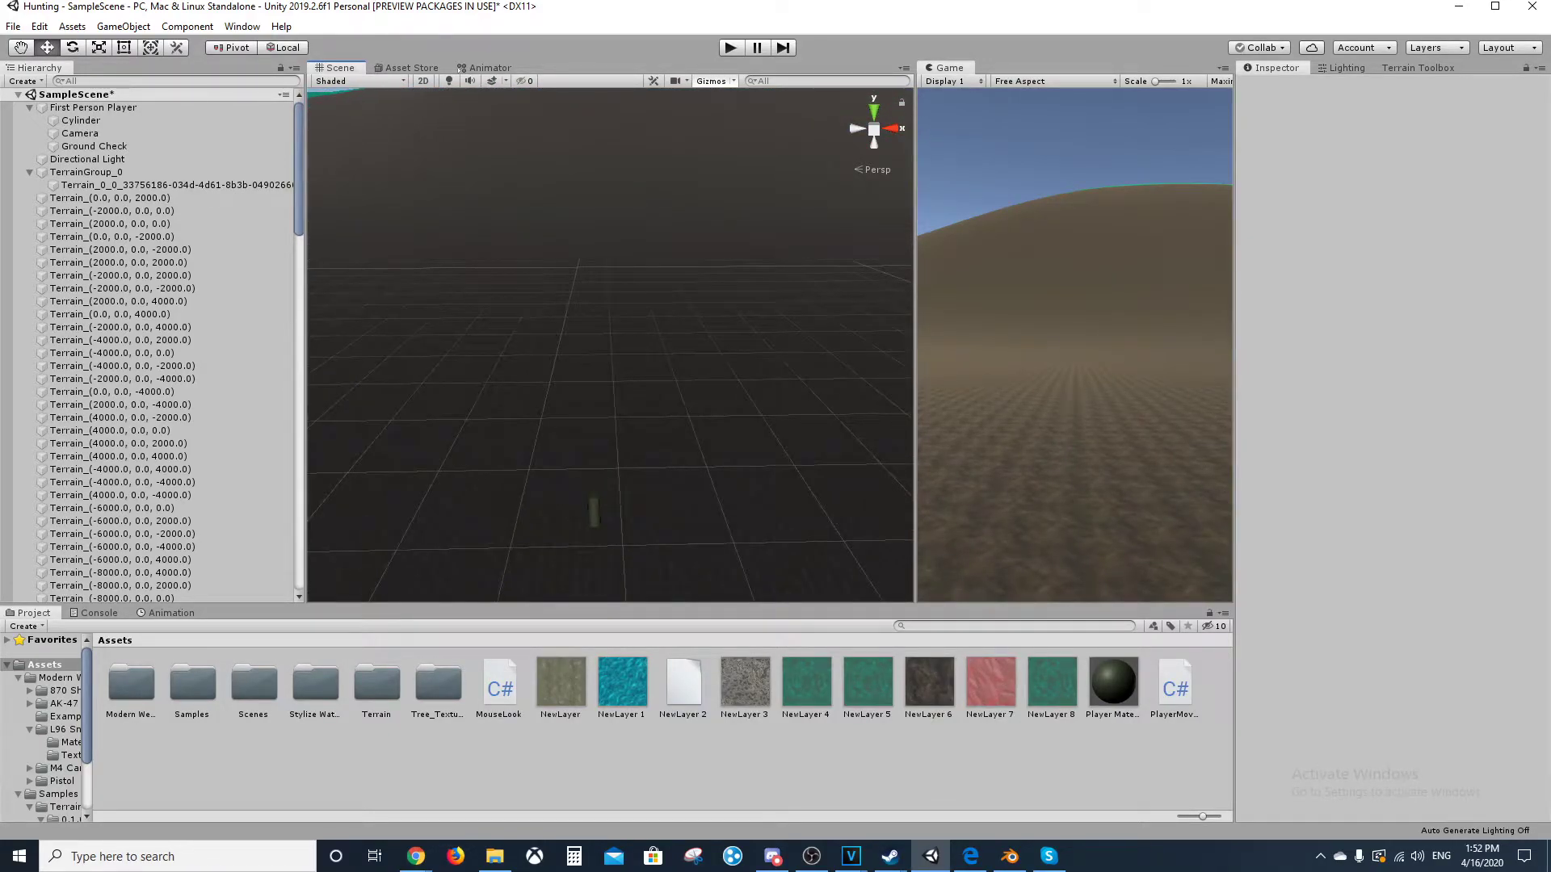
middle_drag(610, 452, 615, 332)
alt+right_drag(616, 332, 599, 265)
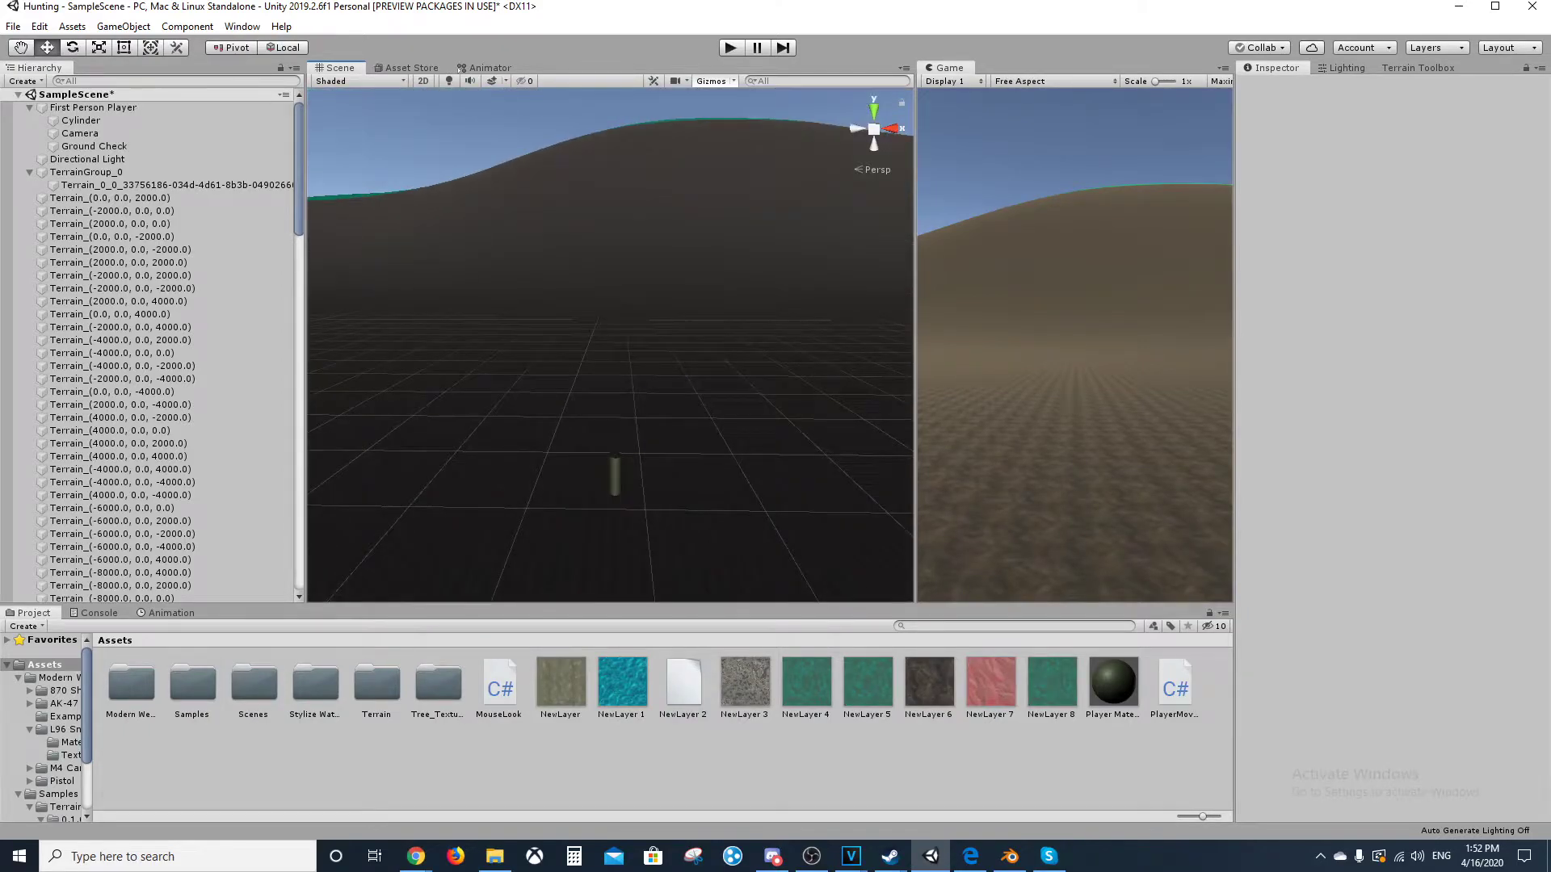
scroll(610, 345, up, 4)
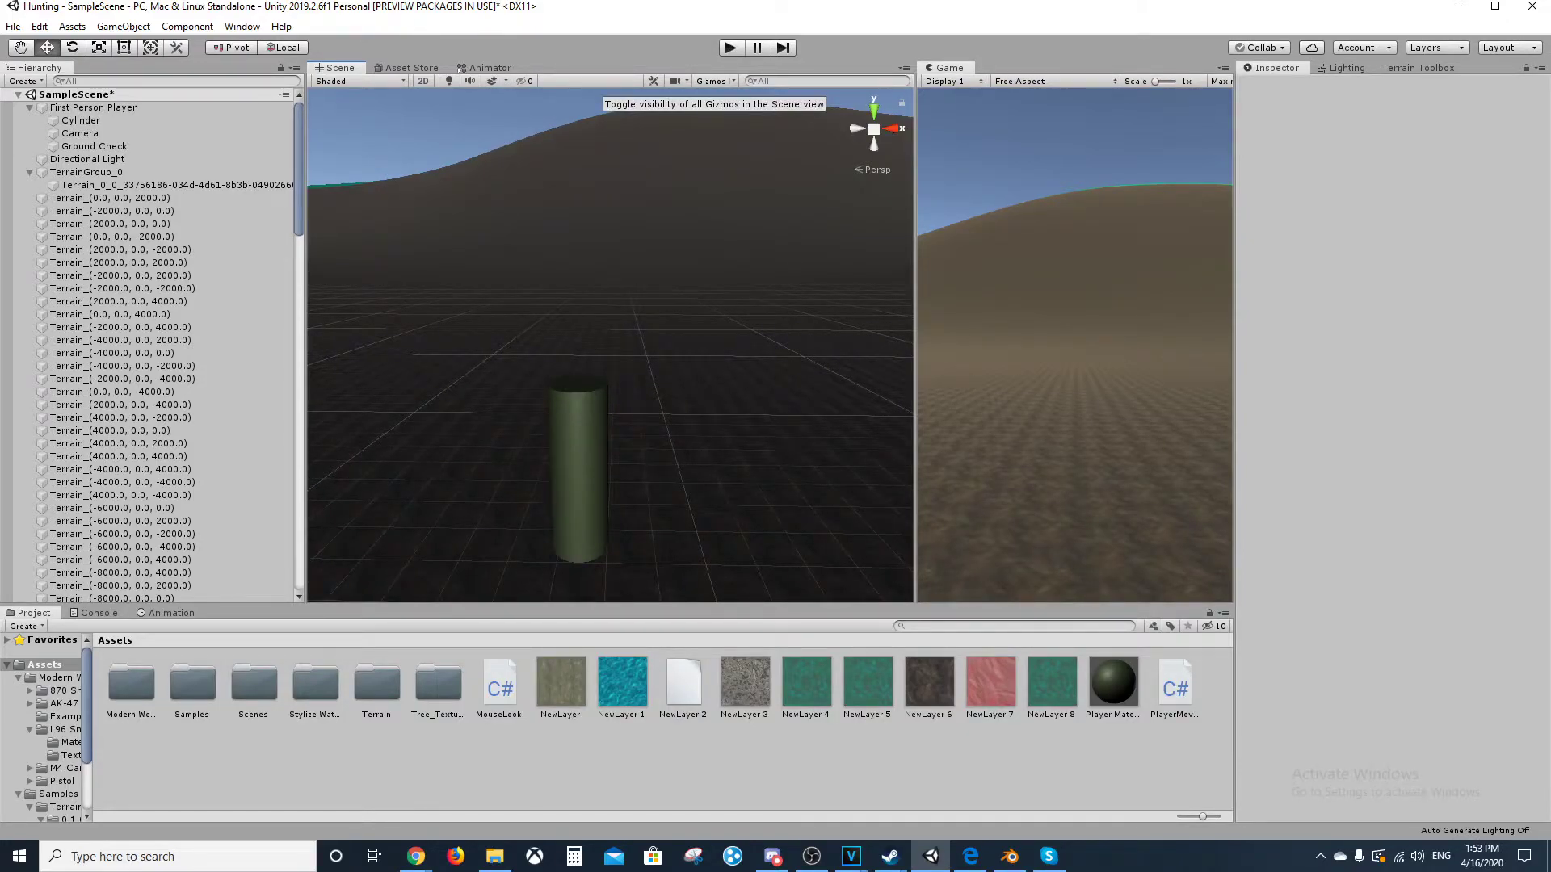
Compare the size of the player's cylinder with the large hill behind it, from afar and close up.
scroll(610, 345, down, 5)
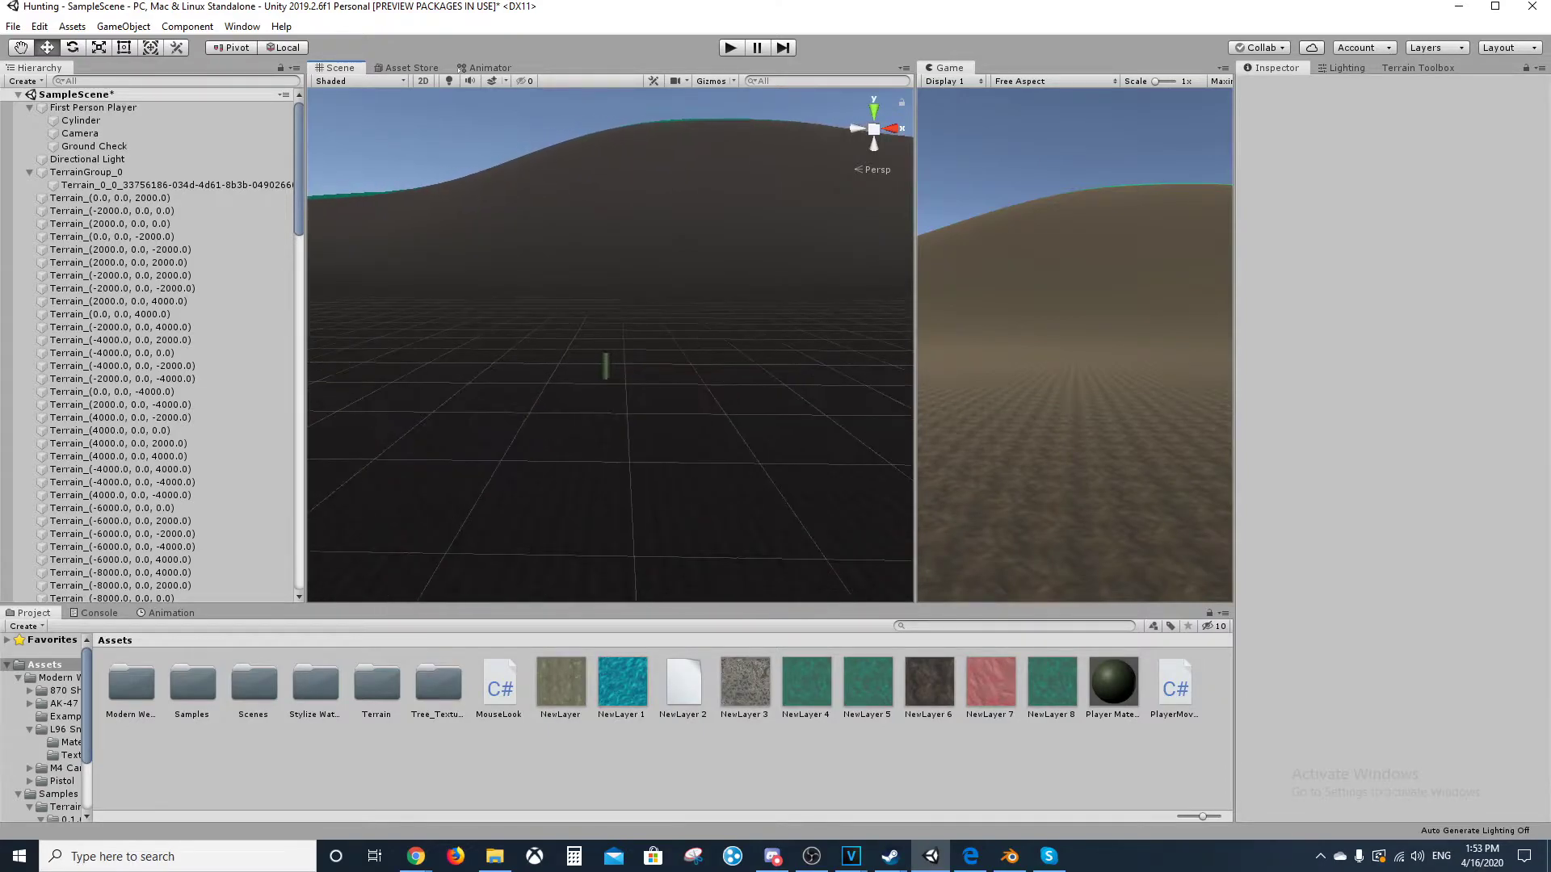
scroll(610, 345, up, 4)
drag(501, 287, 529, 387)
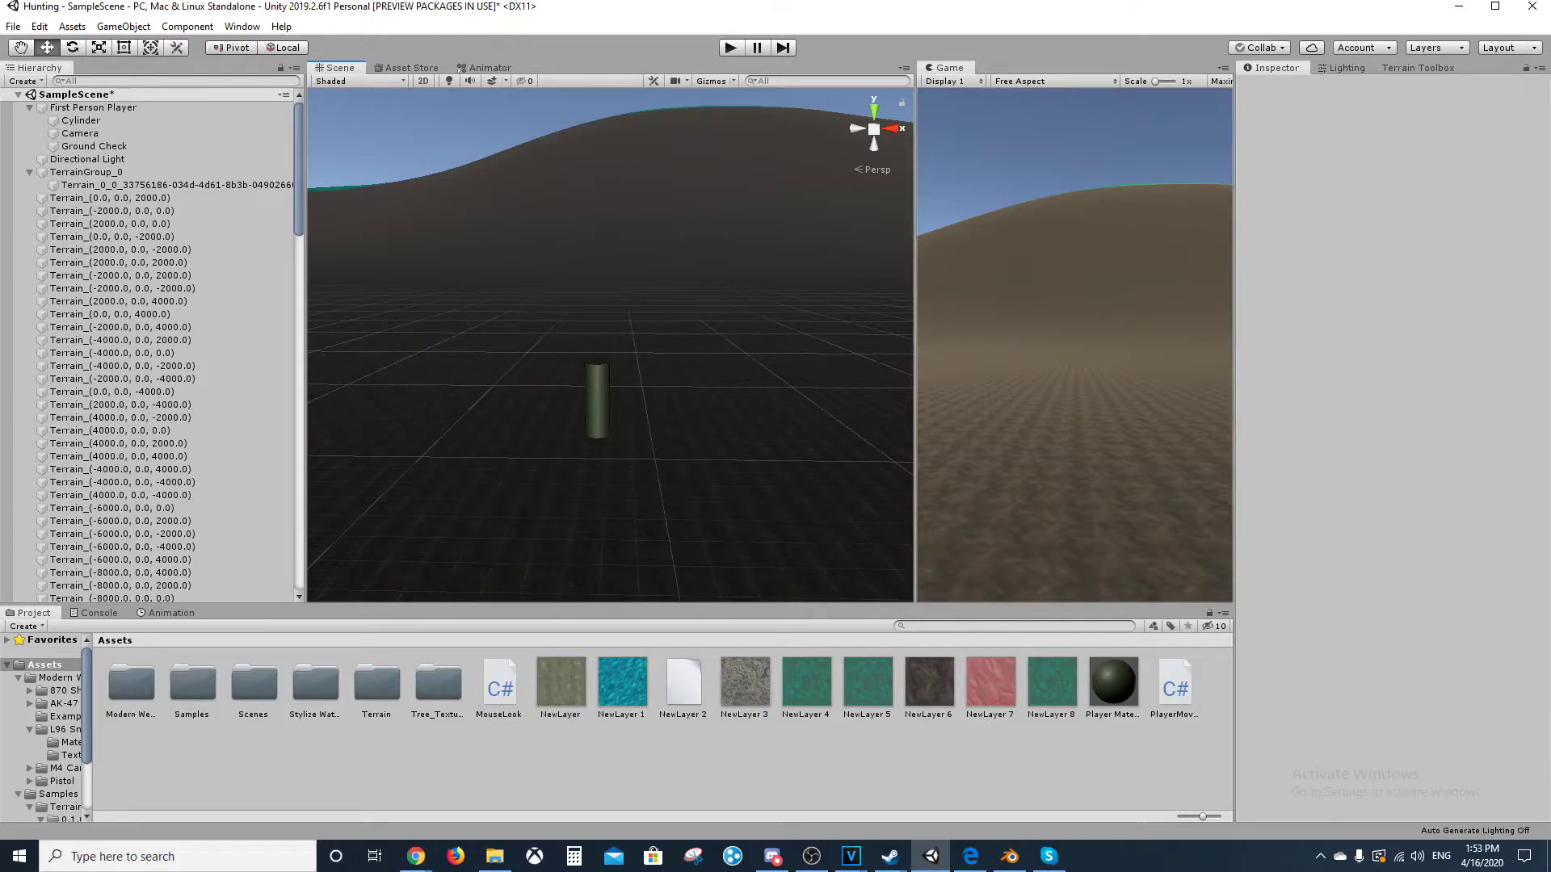
scroll(528, 388, up, 3)
right_drag(528, 387, 464, 378)
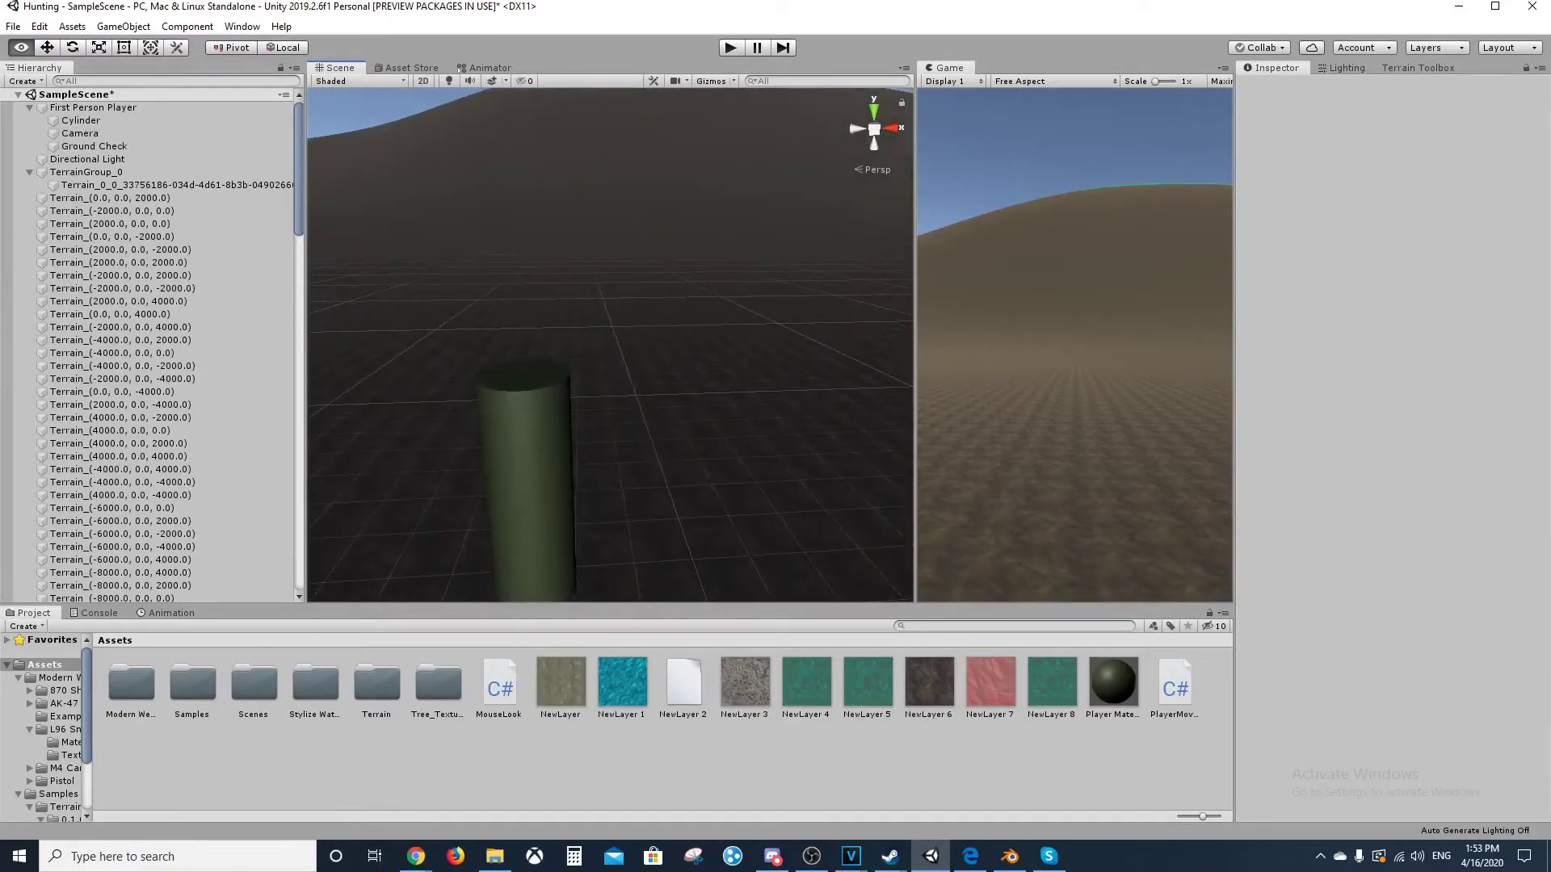
View the player's cylinder in front of the hill, and widen the Scene view to an angled overview of the whole terrain map.
right_drag(610, 345, 595, 343)
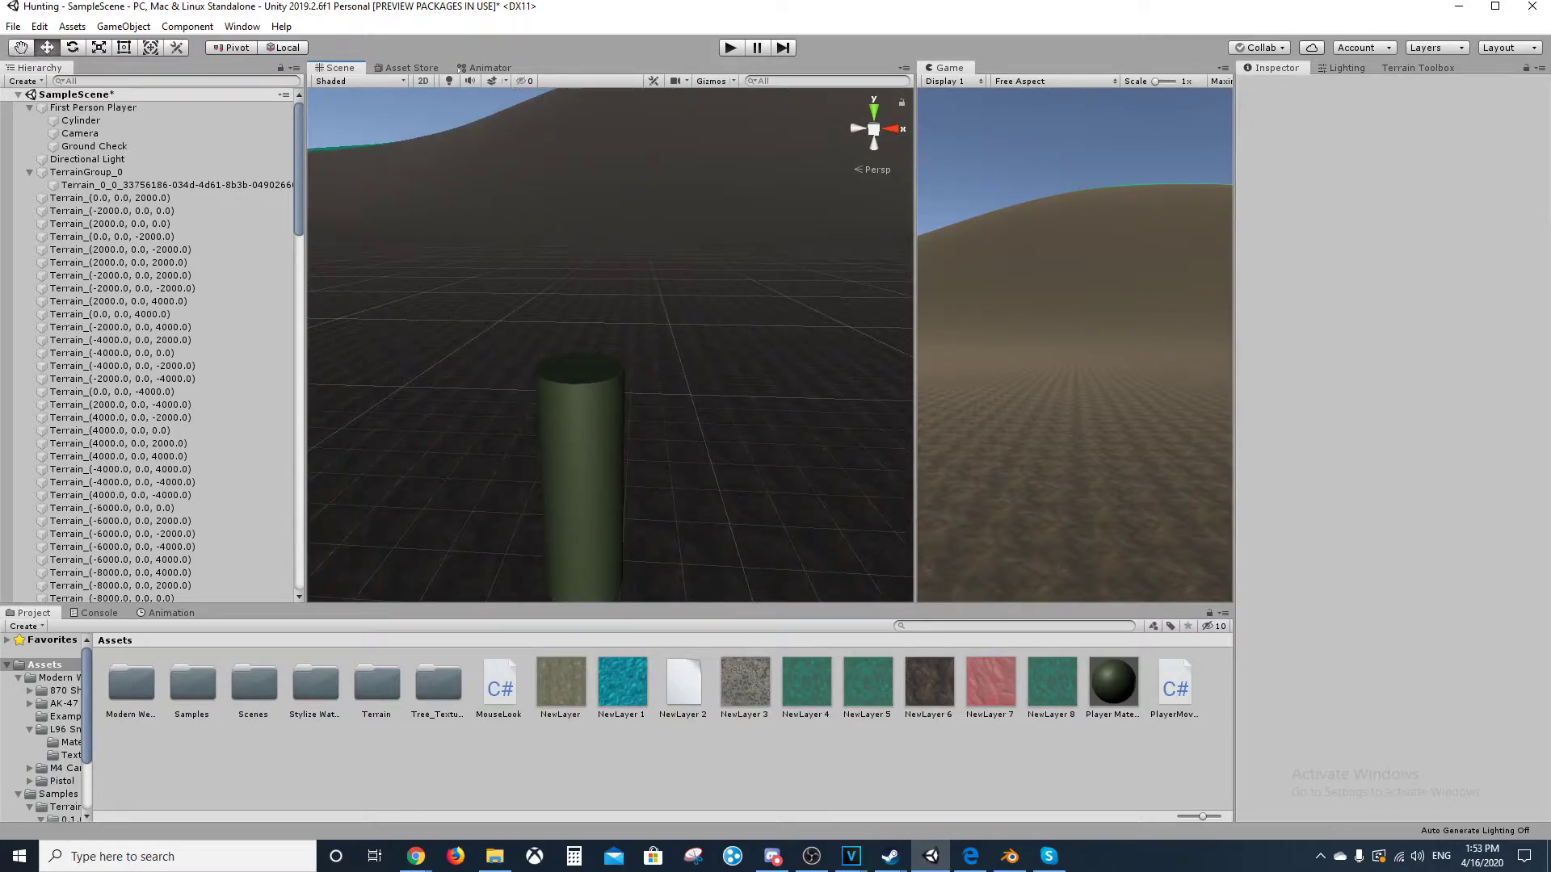
middle_drag(611, 404, 505, 461)
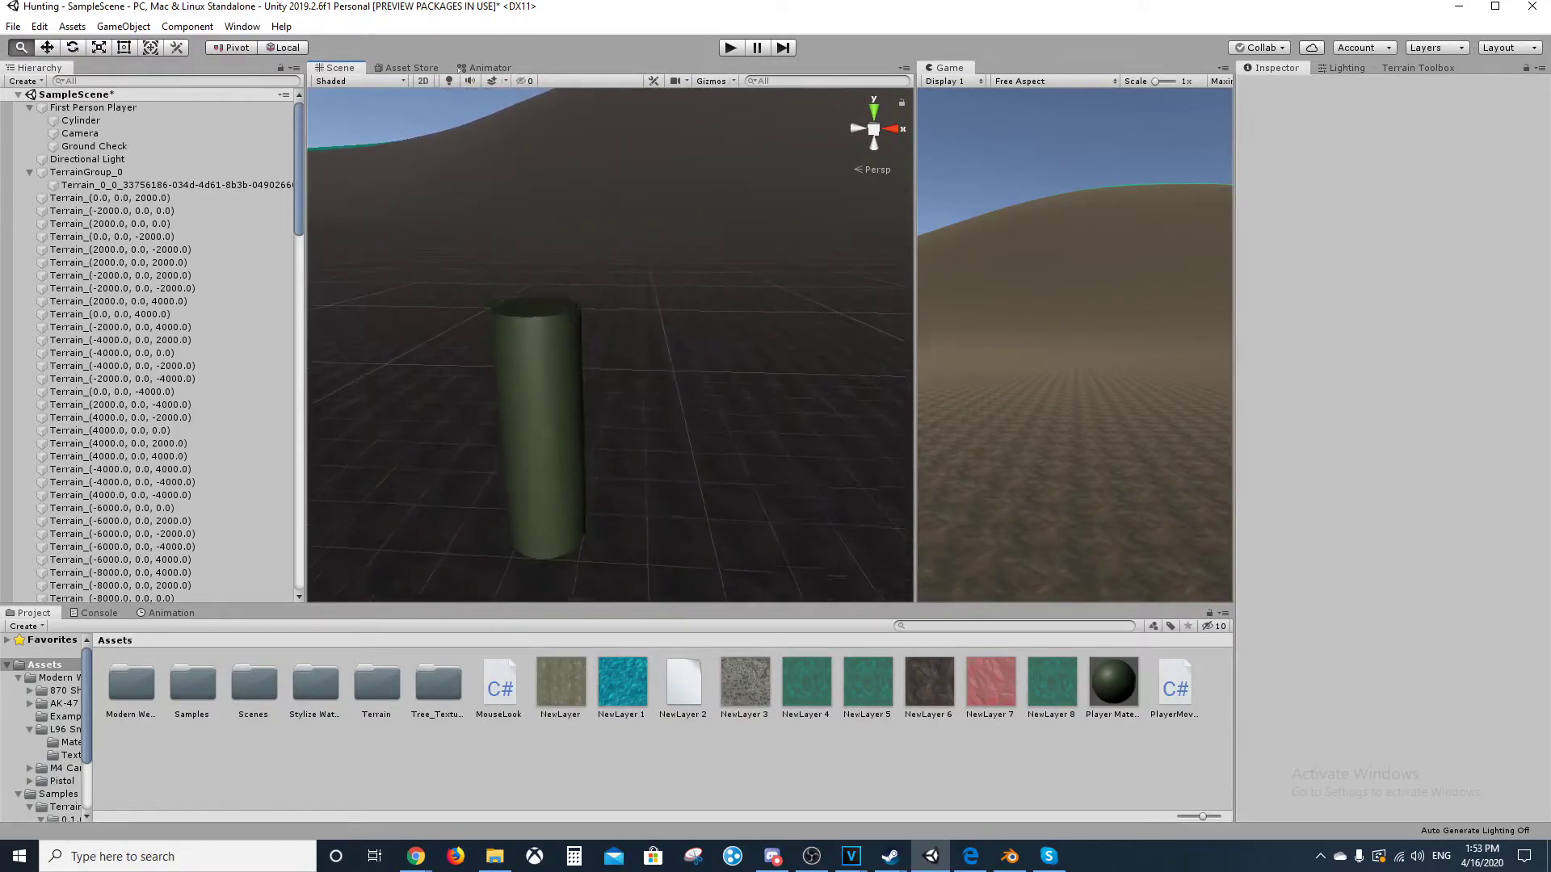
scroll(533, 436, down, 3)
scroll(610, 345, down, 15)
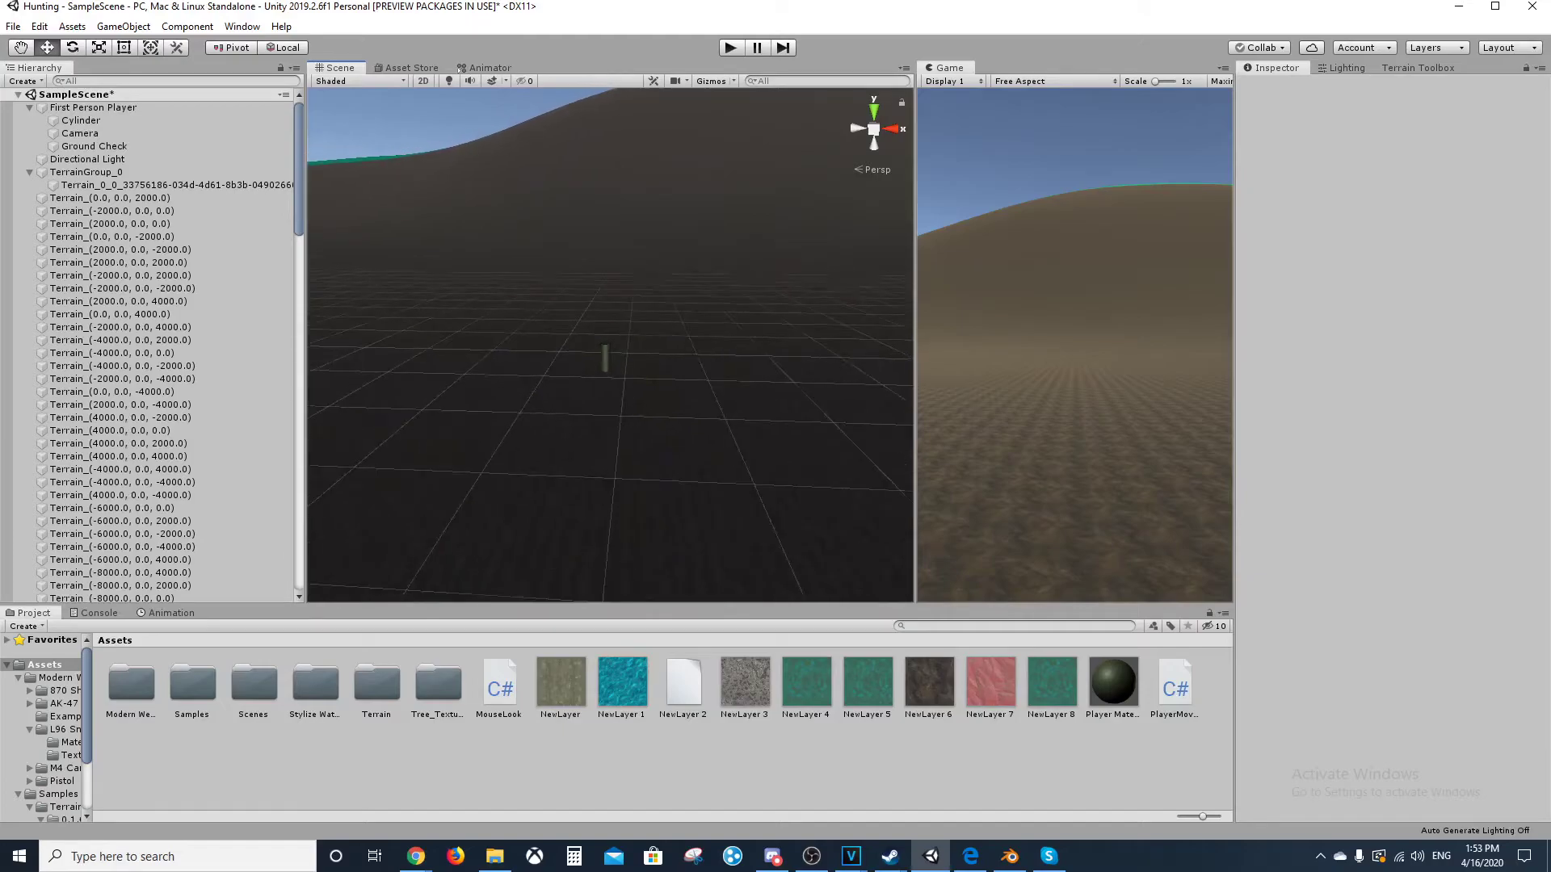
scroll(610, 344, down, 15)
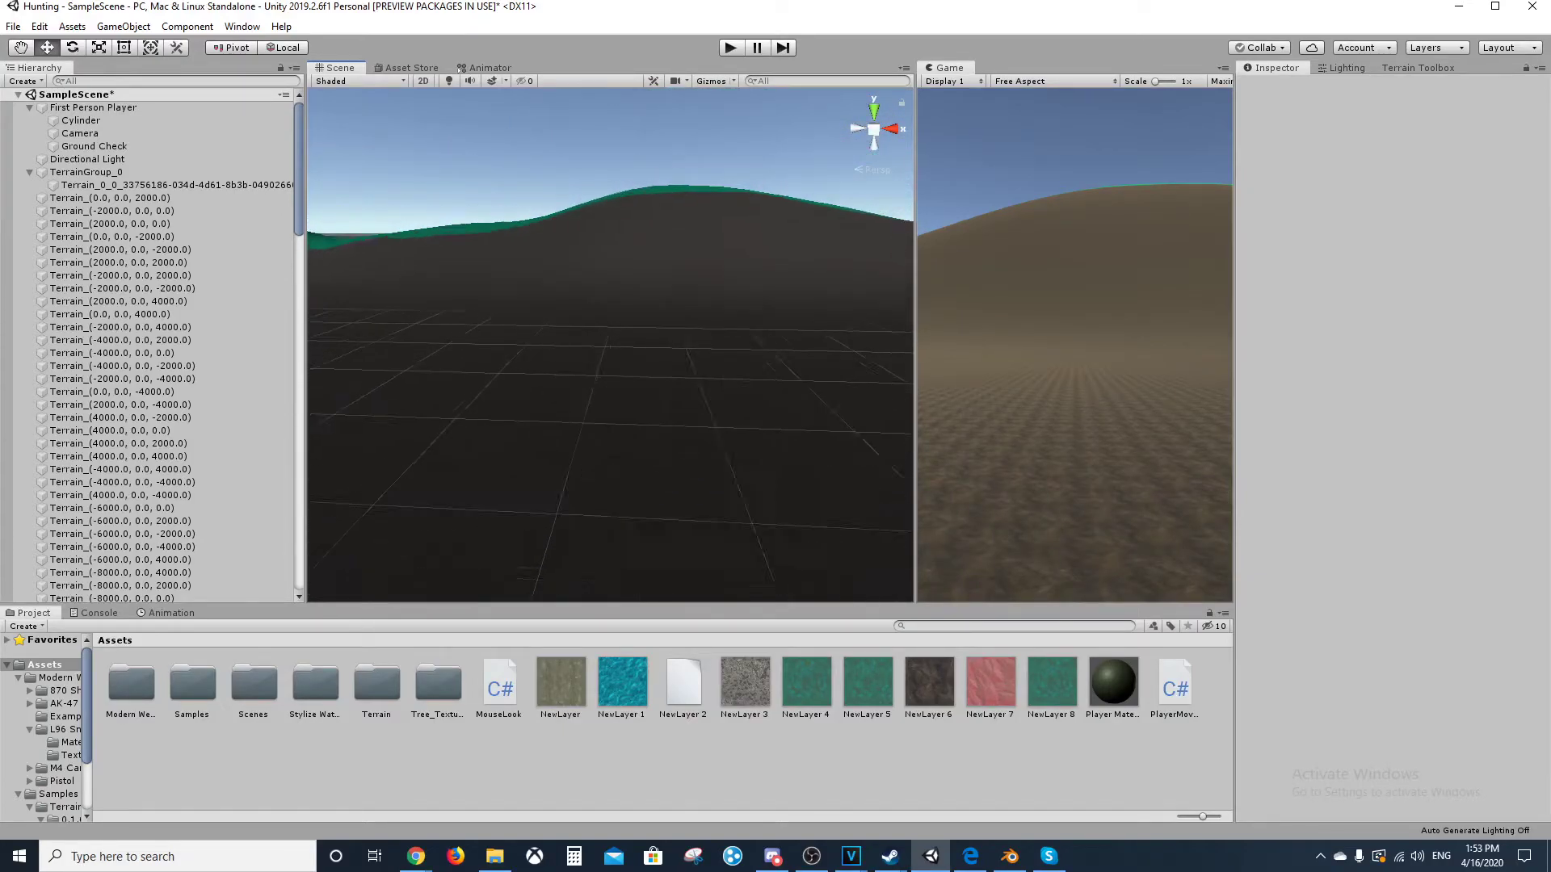
scroll(610, 345, down, 15)
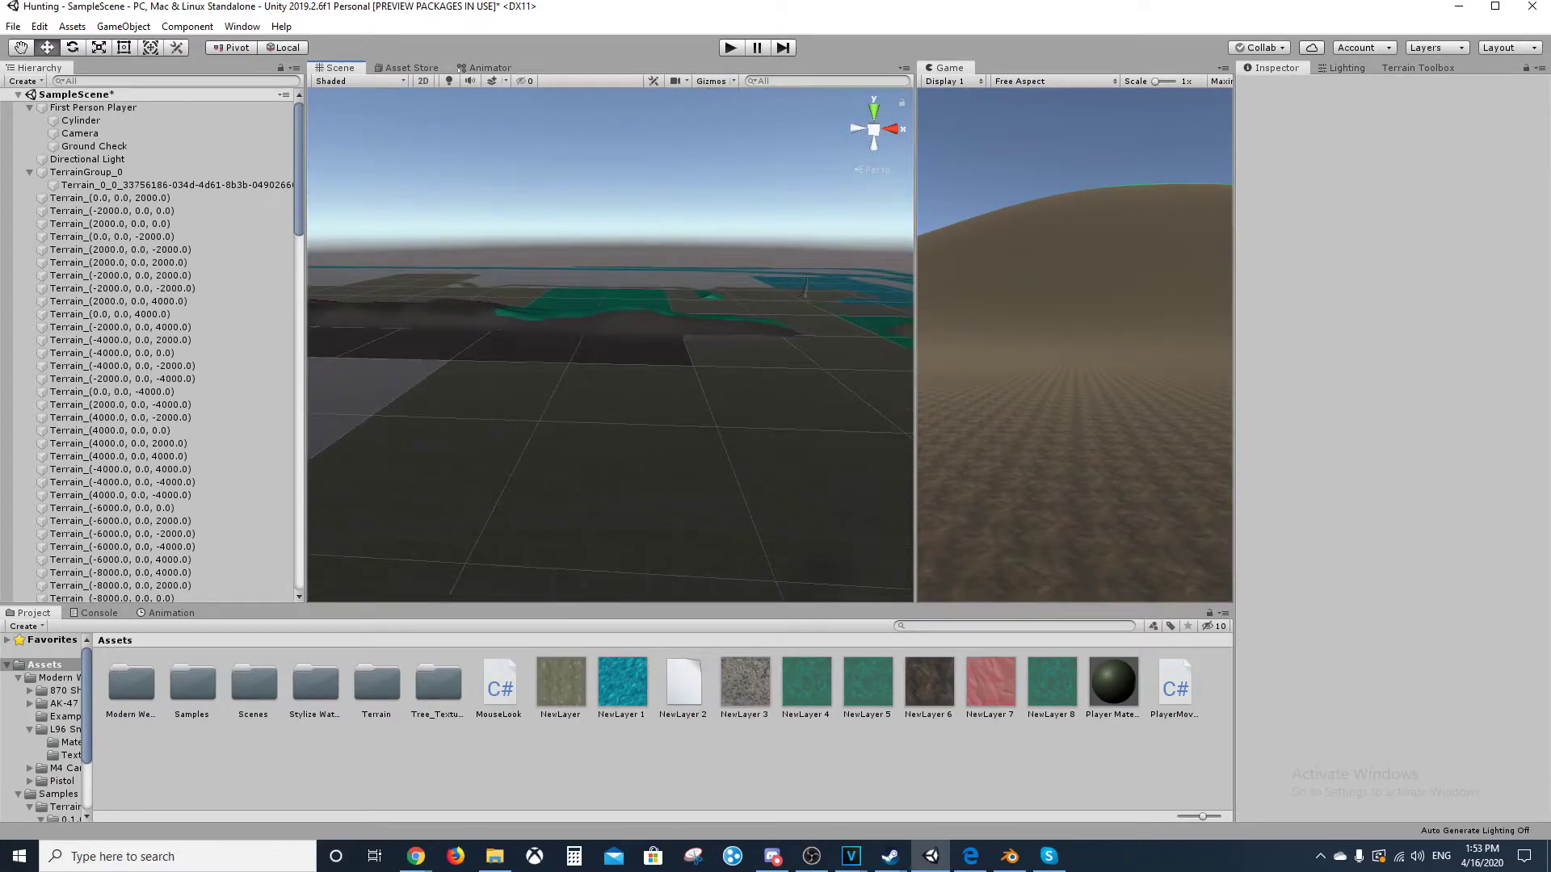
scroll(610, 345, down, 5)
middle_drag(610, 345, 606, 447)
right_drag(606, 447, 581, 541)
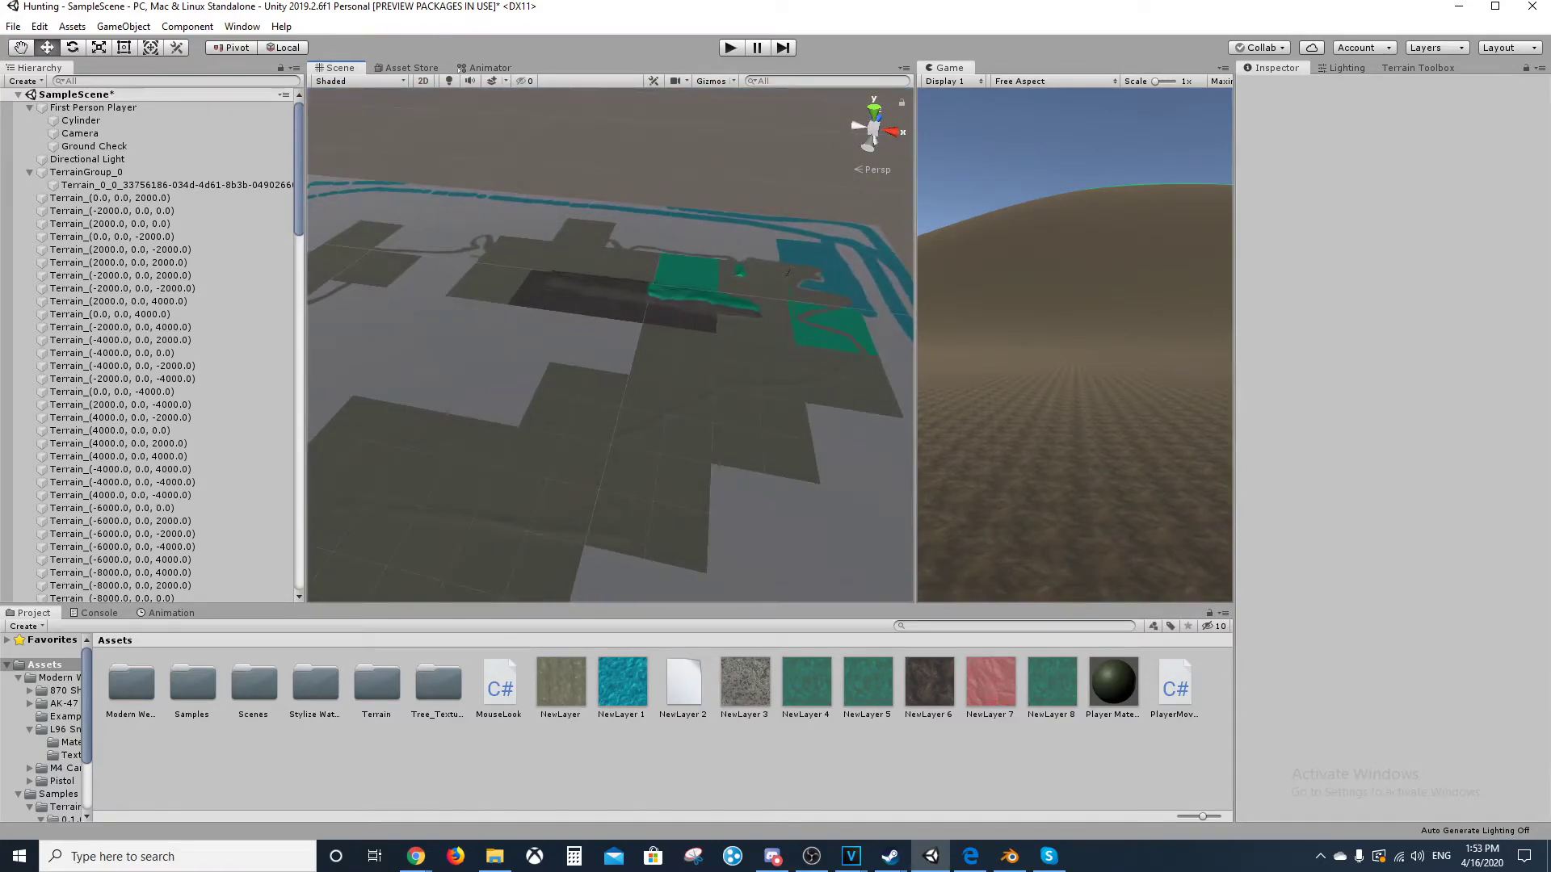
Point out the dark hill area by box-selecting its terrain tiles and the plain ground beside it, and clear the selection.
drag(495, 260, 765, 350)
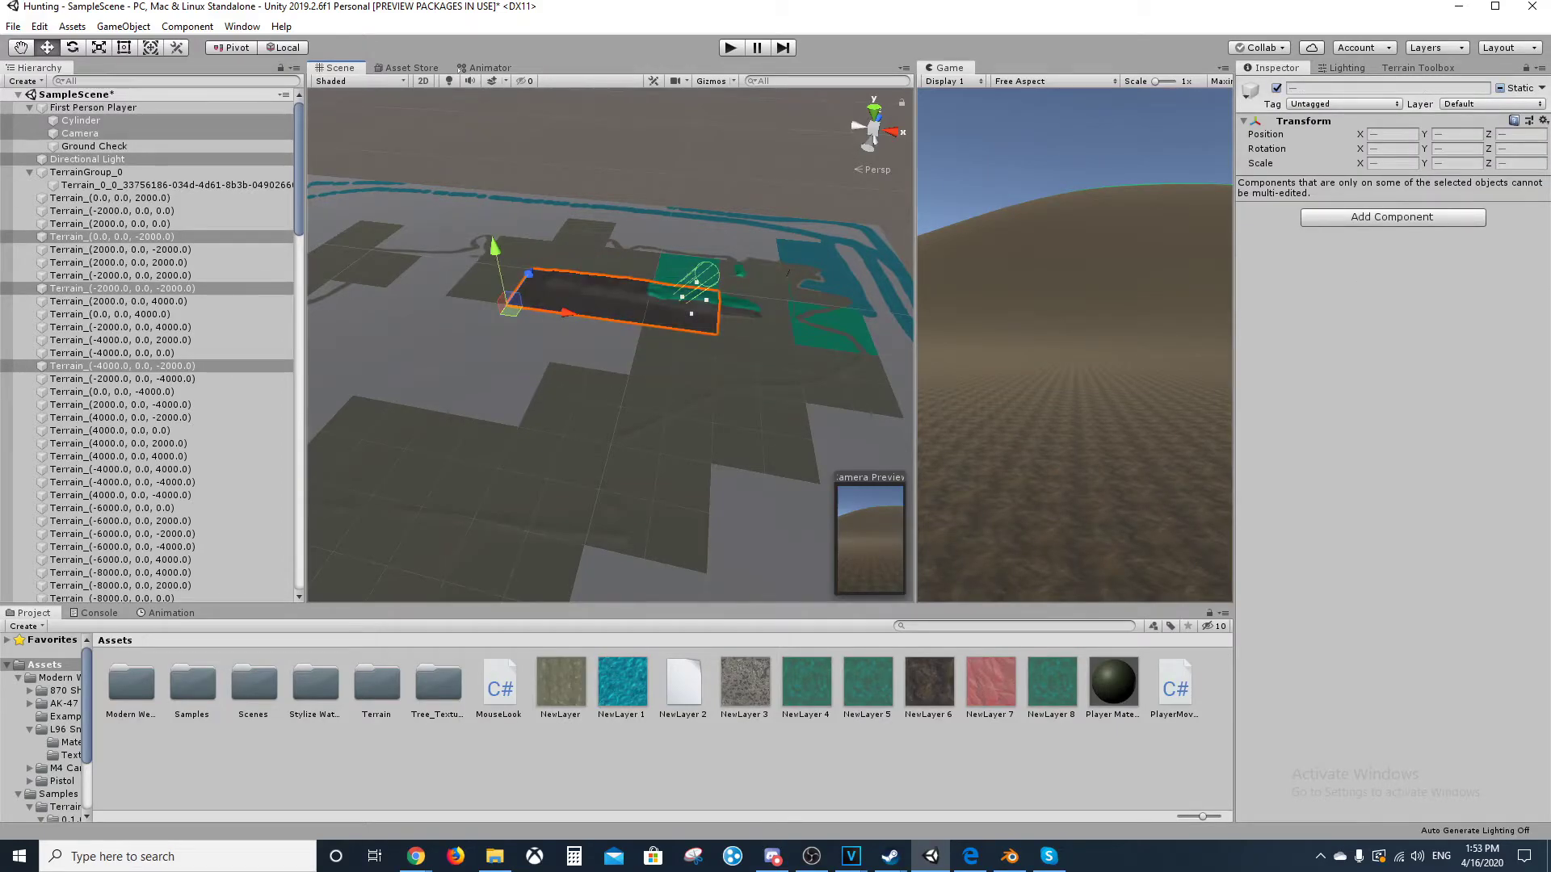
click(404, 315)
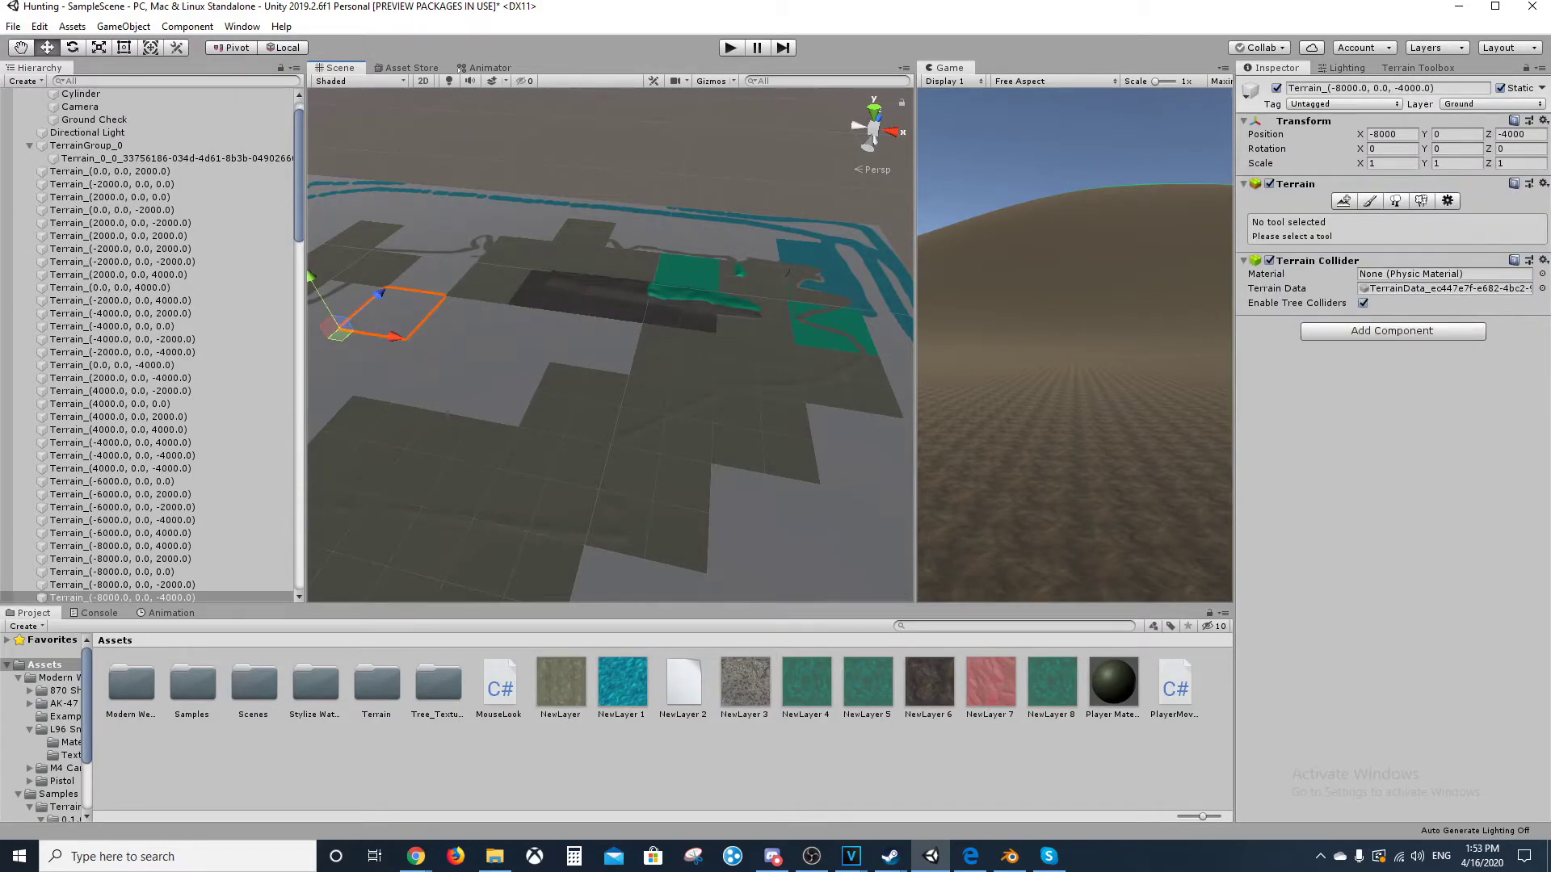
drag(487, 303, 740, 387)
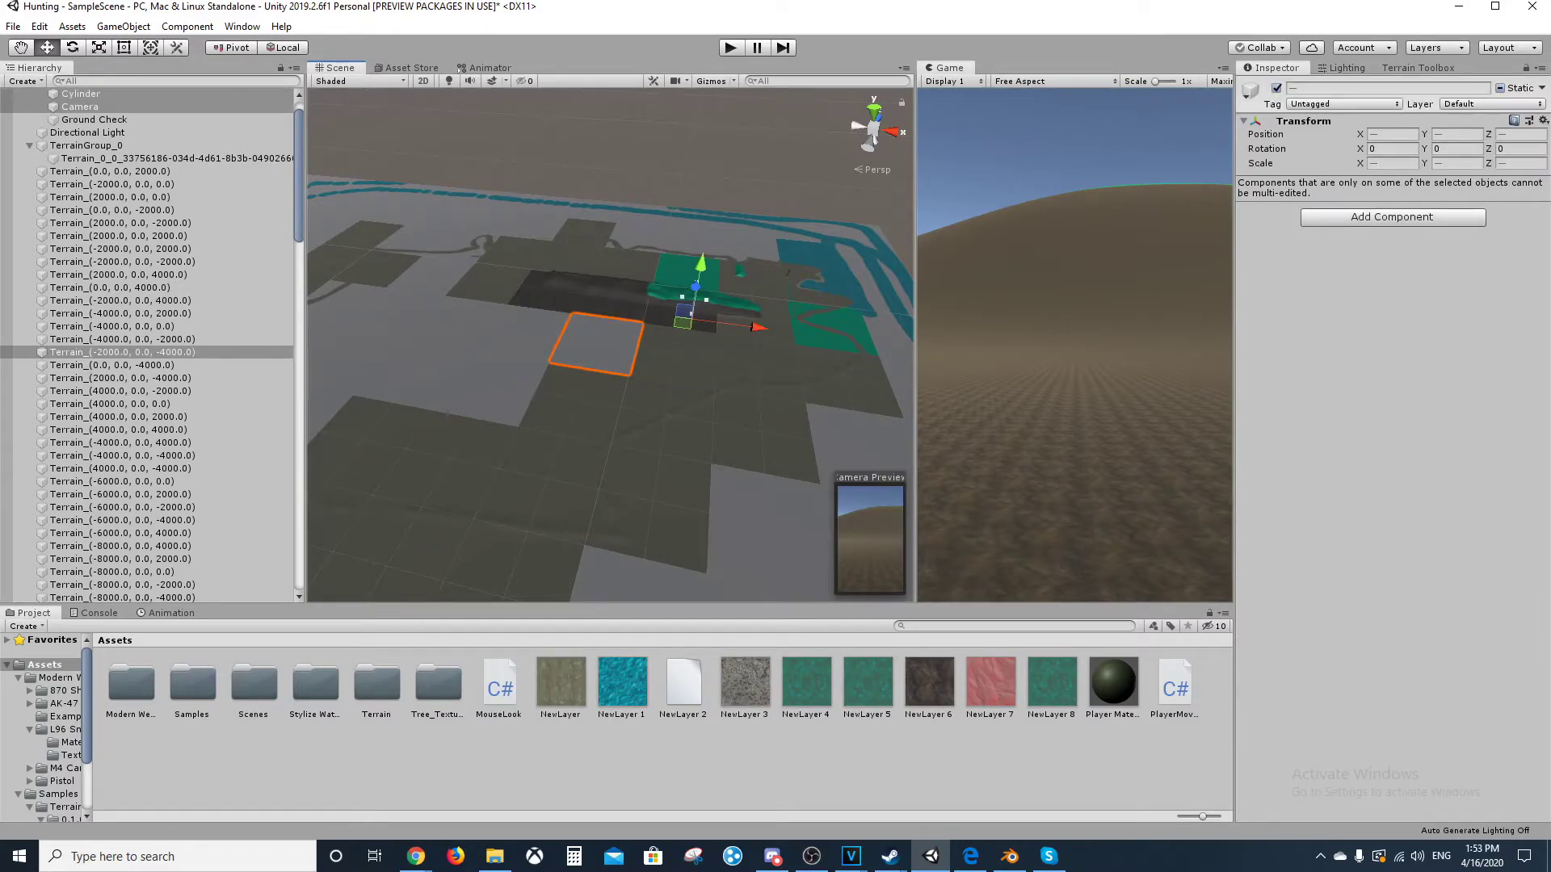
click(687, 141)
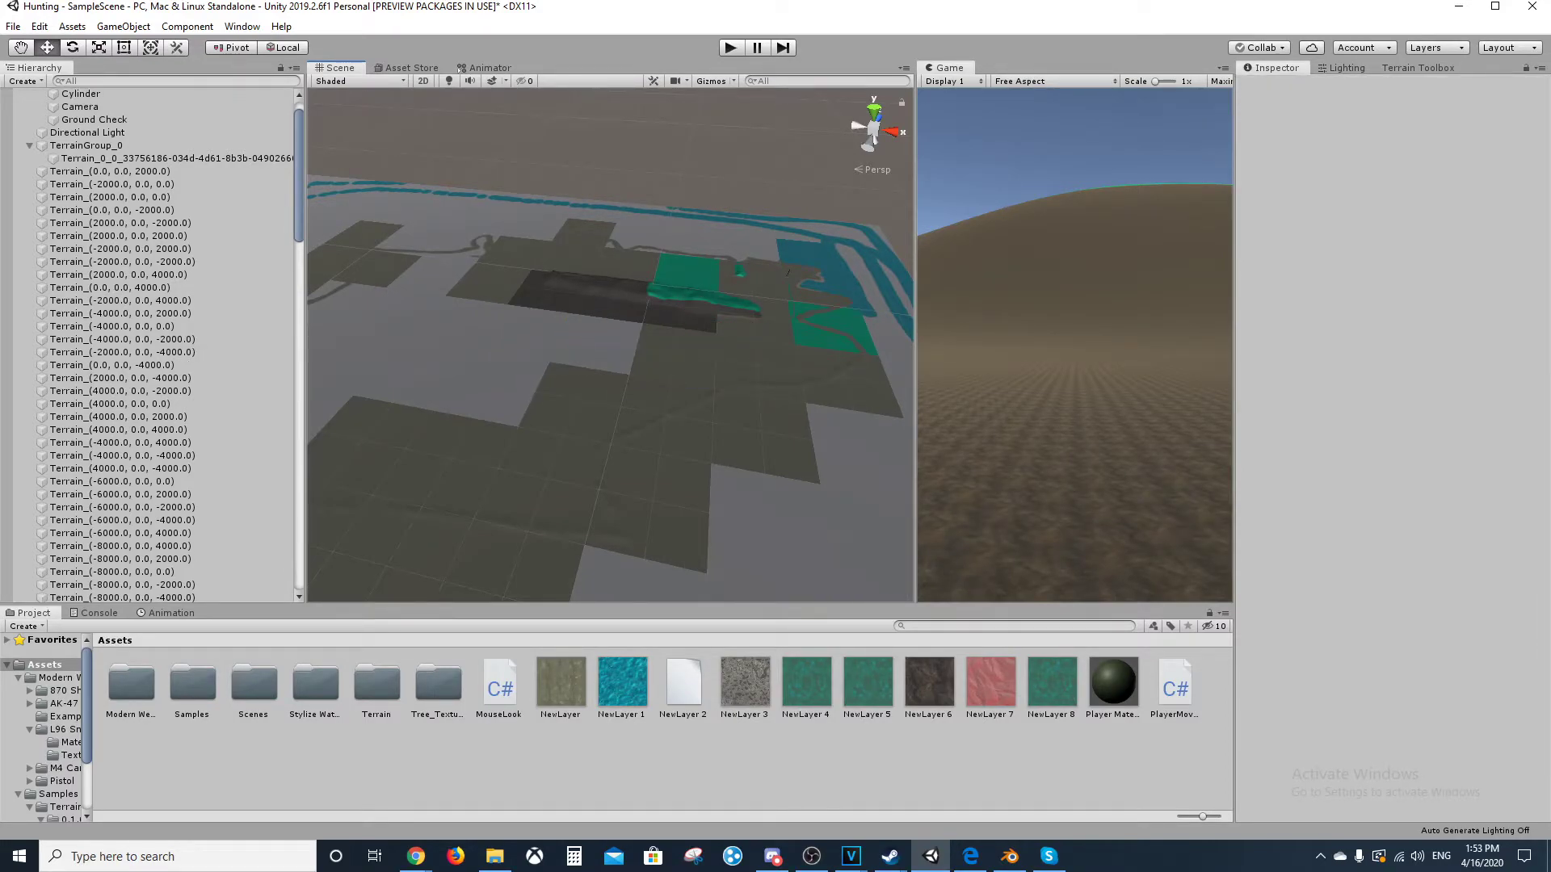
Examine the green hill, the flat green tile behind it and the adjoining olive ground up close in the Scene view.
middle_drag(614, 339, 483, 439)
scroll(611, 345, up, 14)
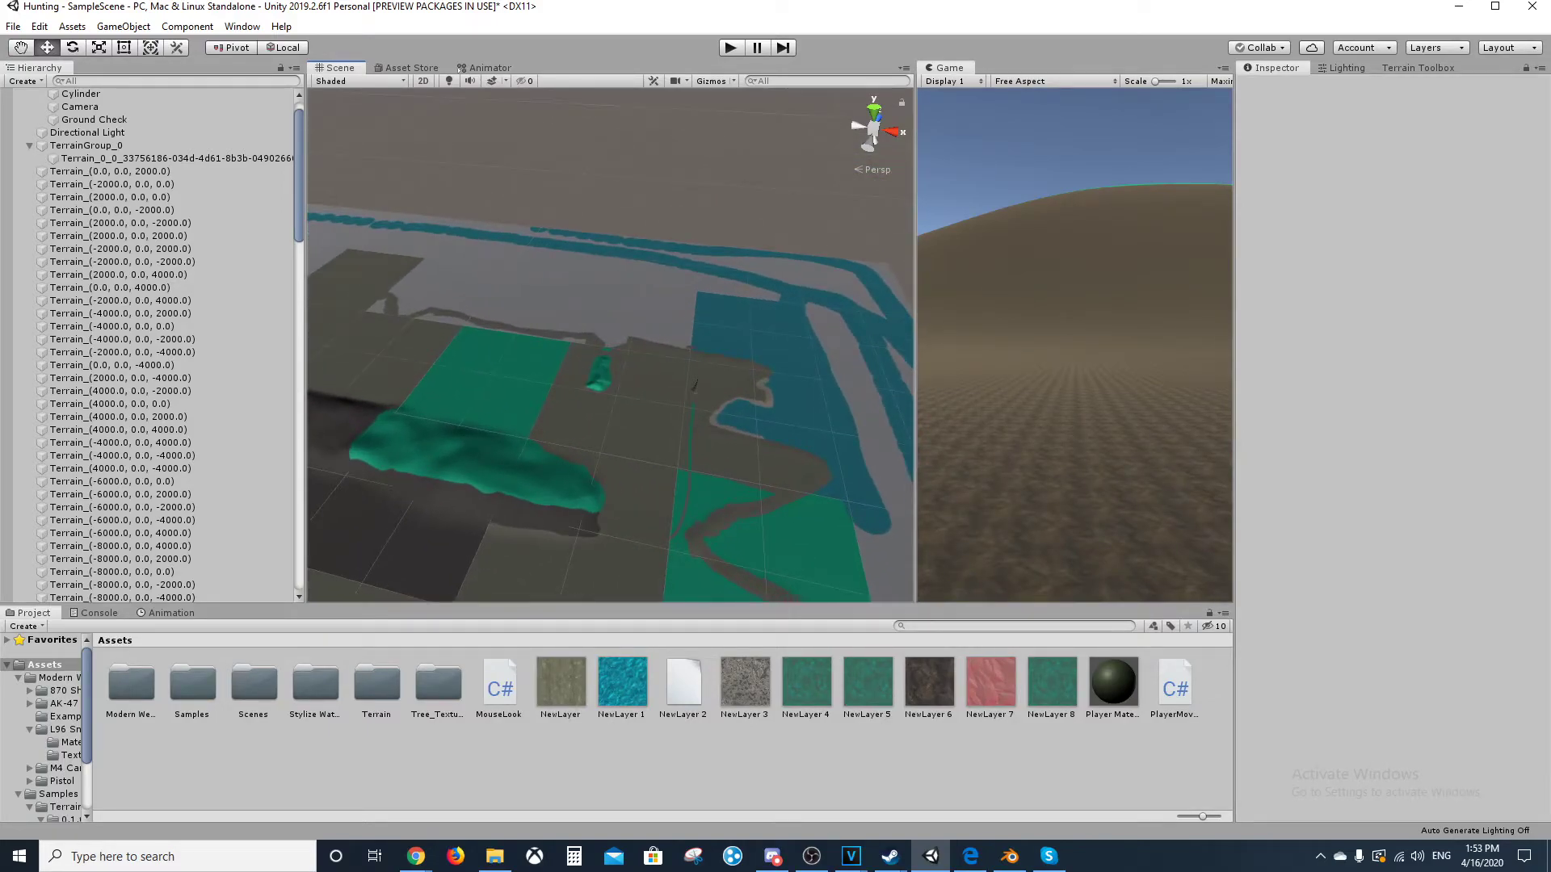
drag(551, 379, 643, 532)
middle_drag(485, 388, 638, 400)
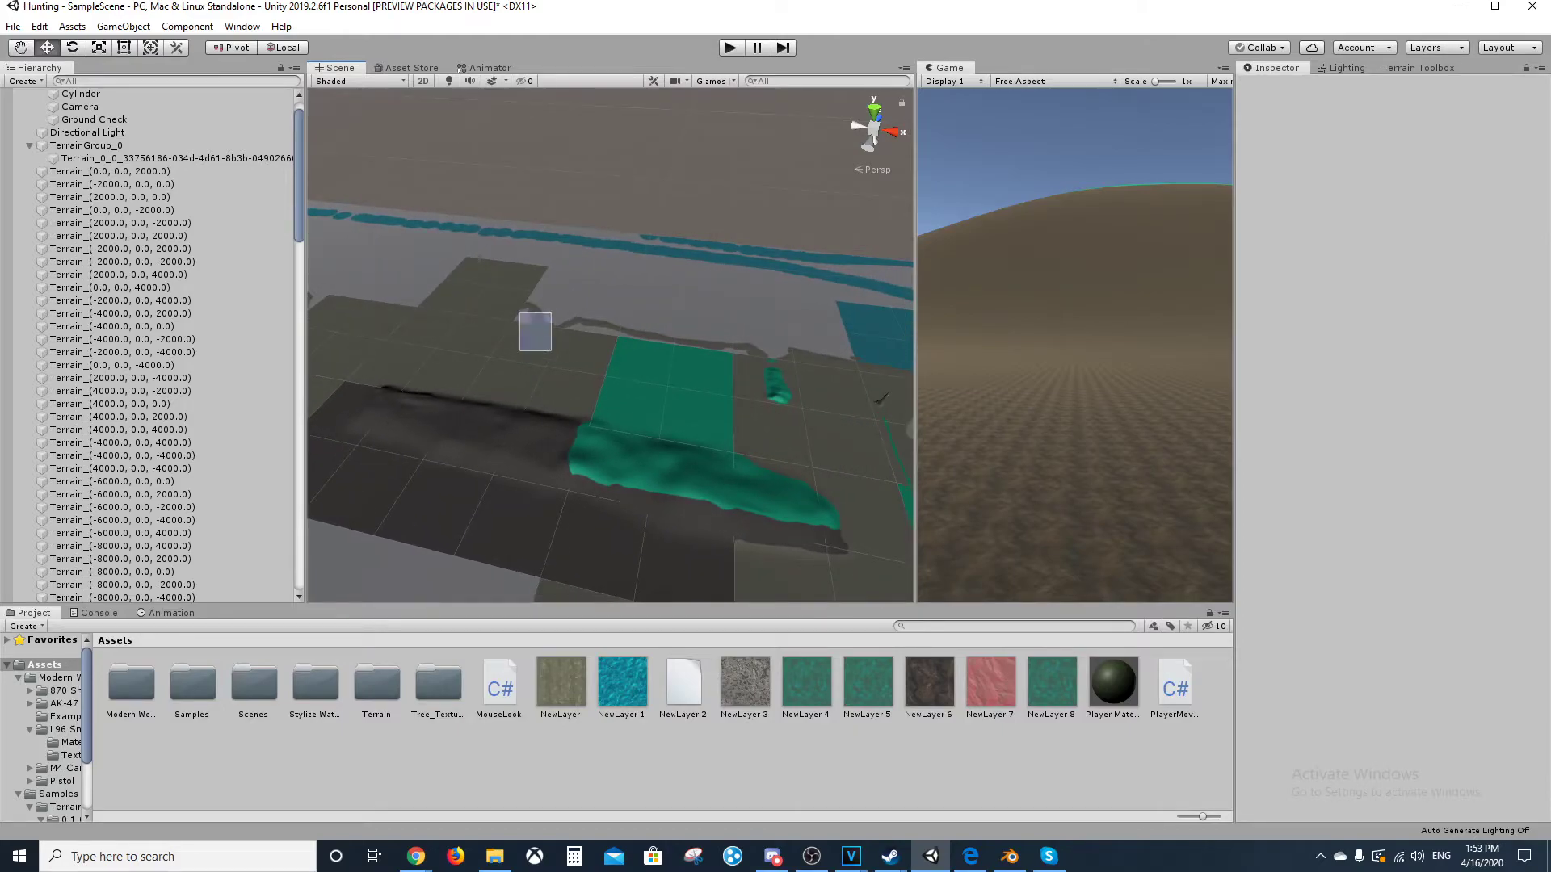
drag(551, 351, 573, 453)
middle_drag(573, 453, 494, 511)
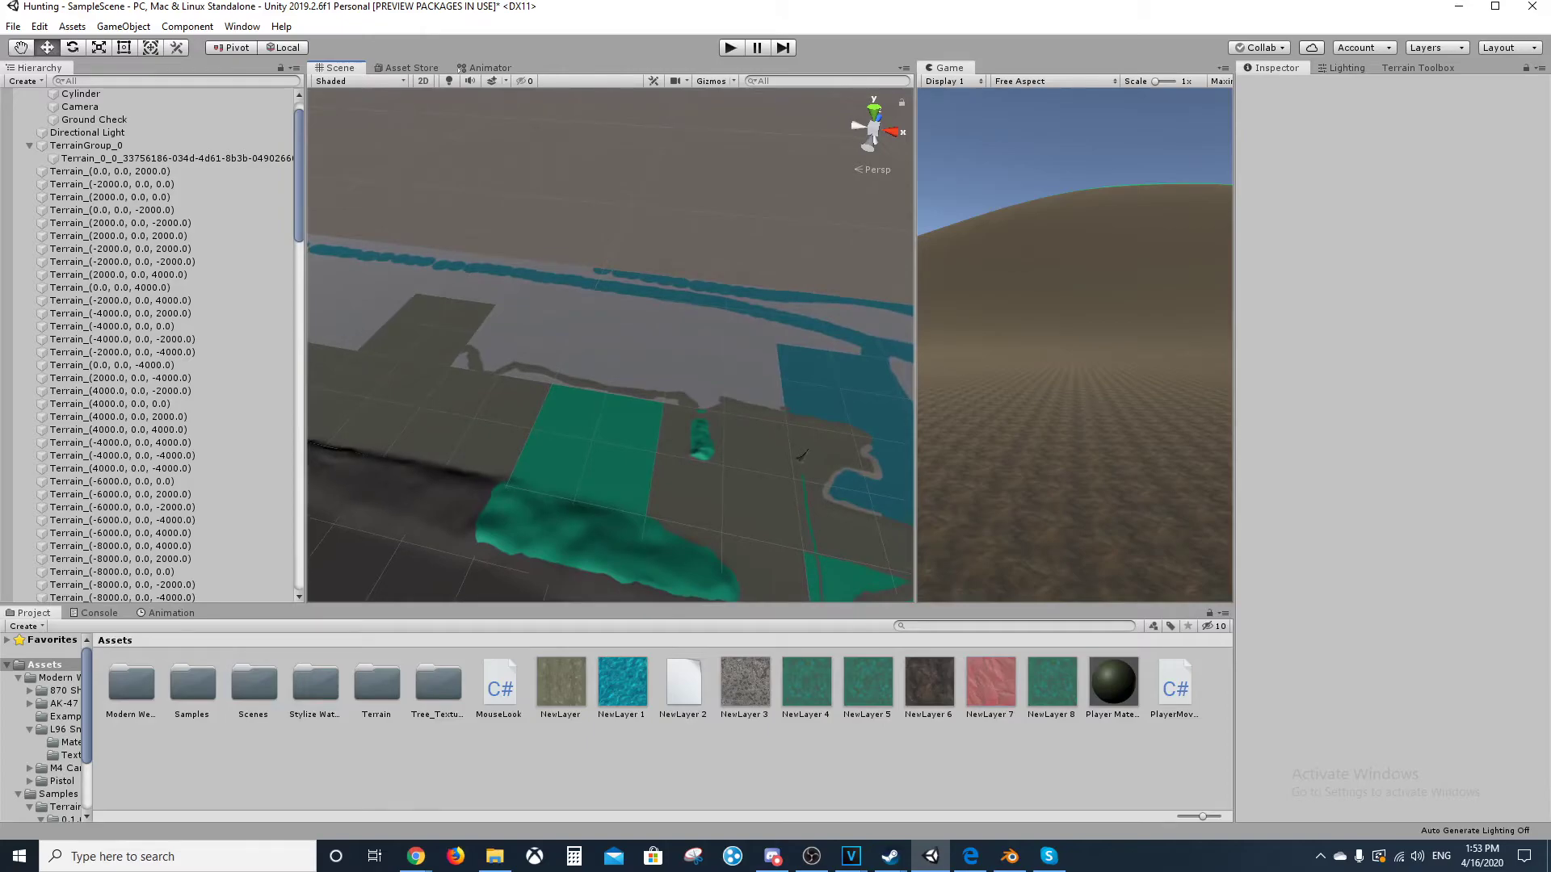
Survey the map's outer edges and the blue water strips around them, and return to the green and dark hills.
middle_drag(598, 492, 526, 202)
scroll(525, 202, down, 5)
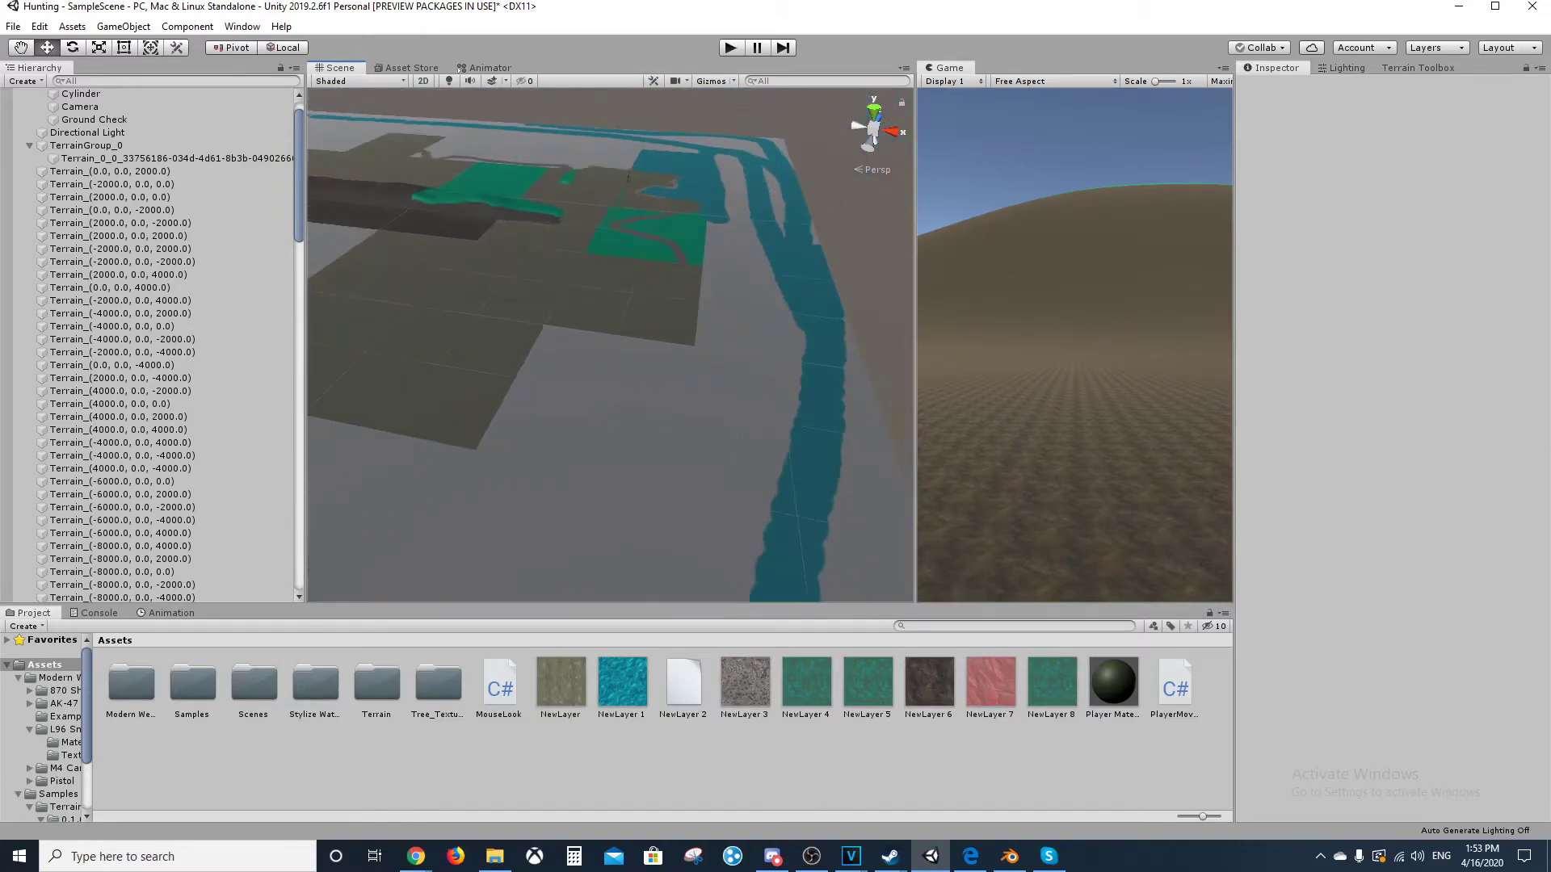
scroll(525, 202, down, 8)
middle_drag(525, 202, 783, 236)
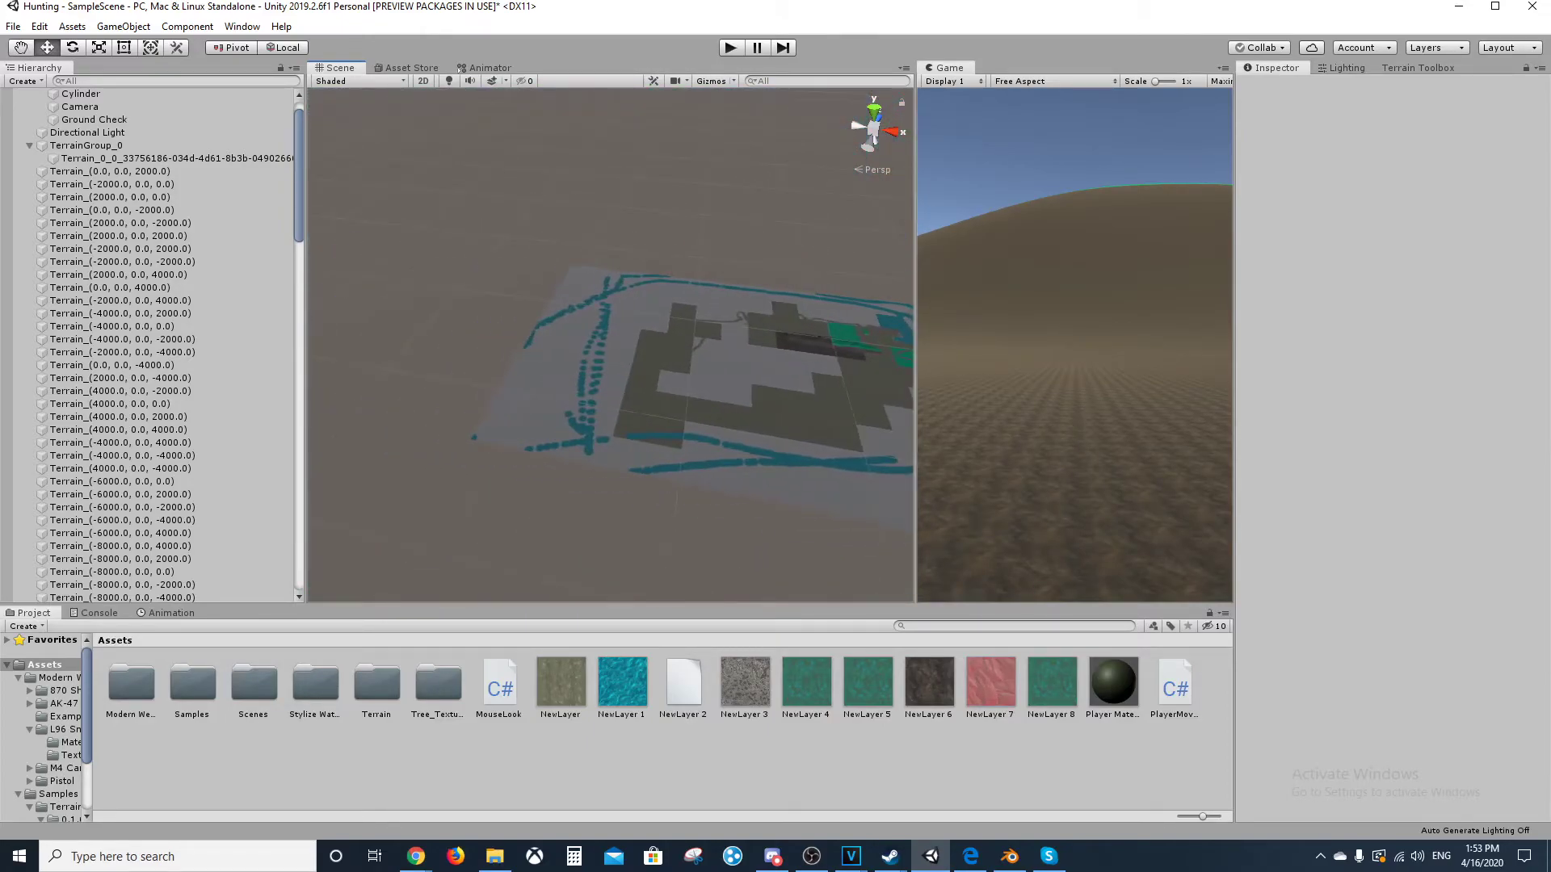
scroll(610, 343, up, 10)
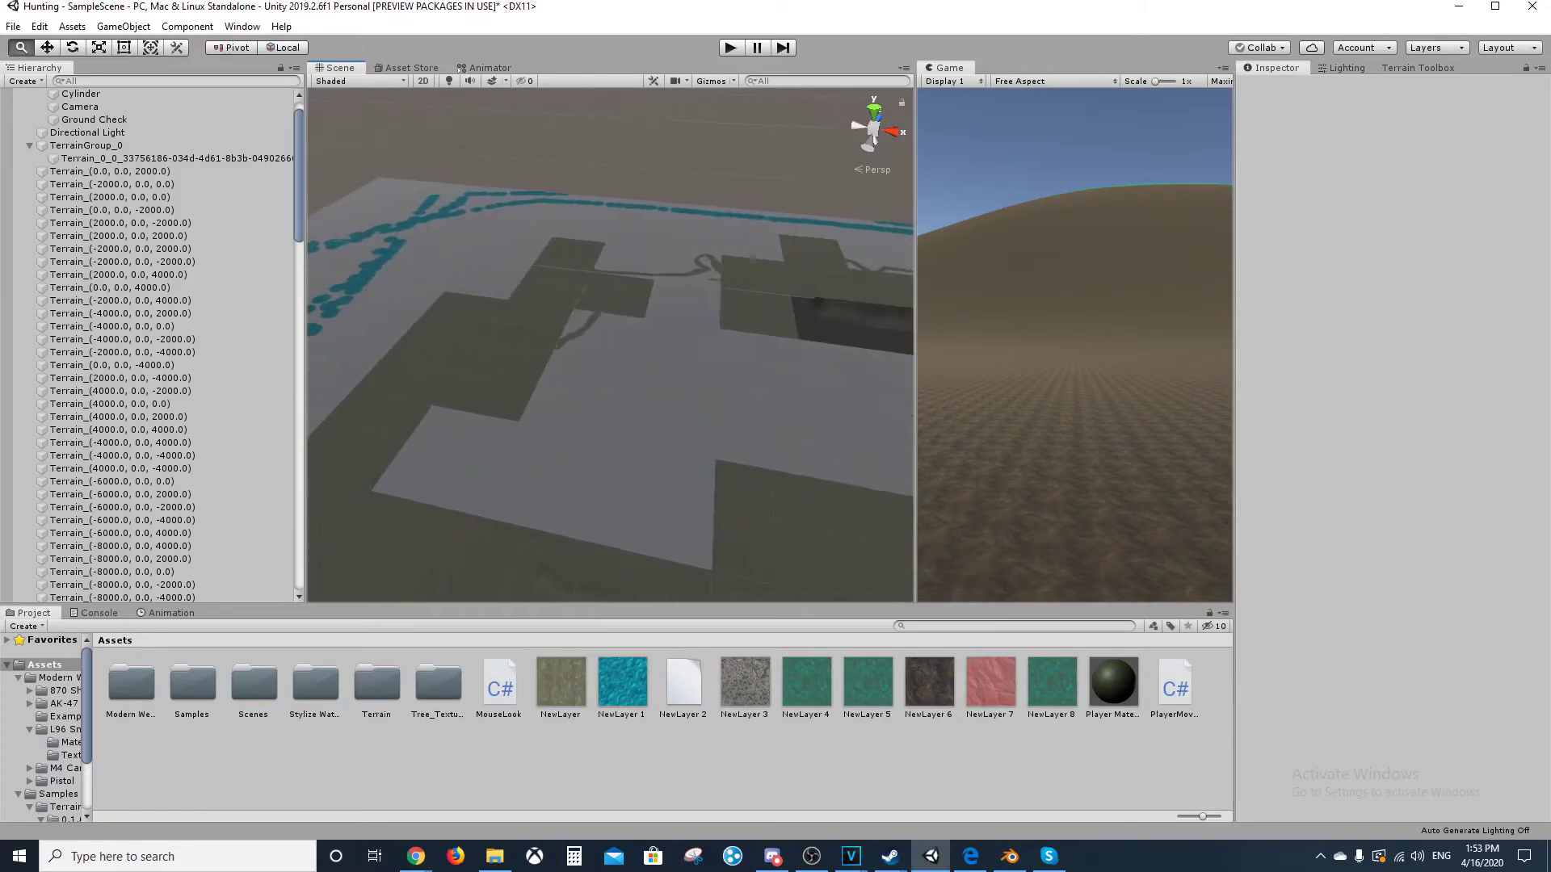
middle_drag(687, 387, 480, 315)
scroll(609, 343, down, 6)
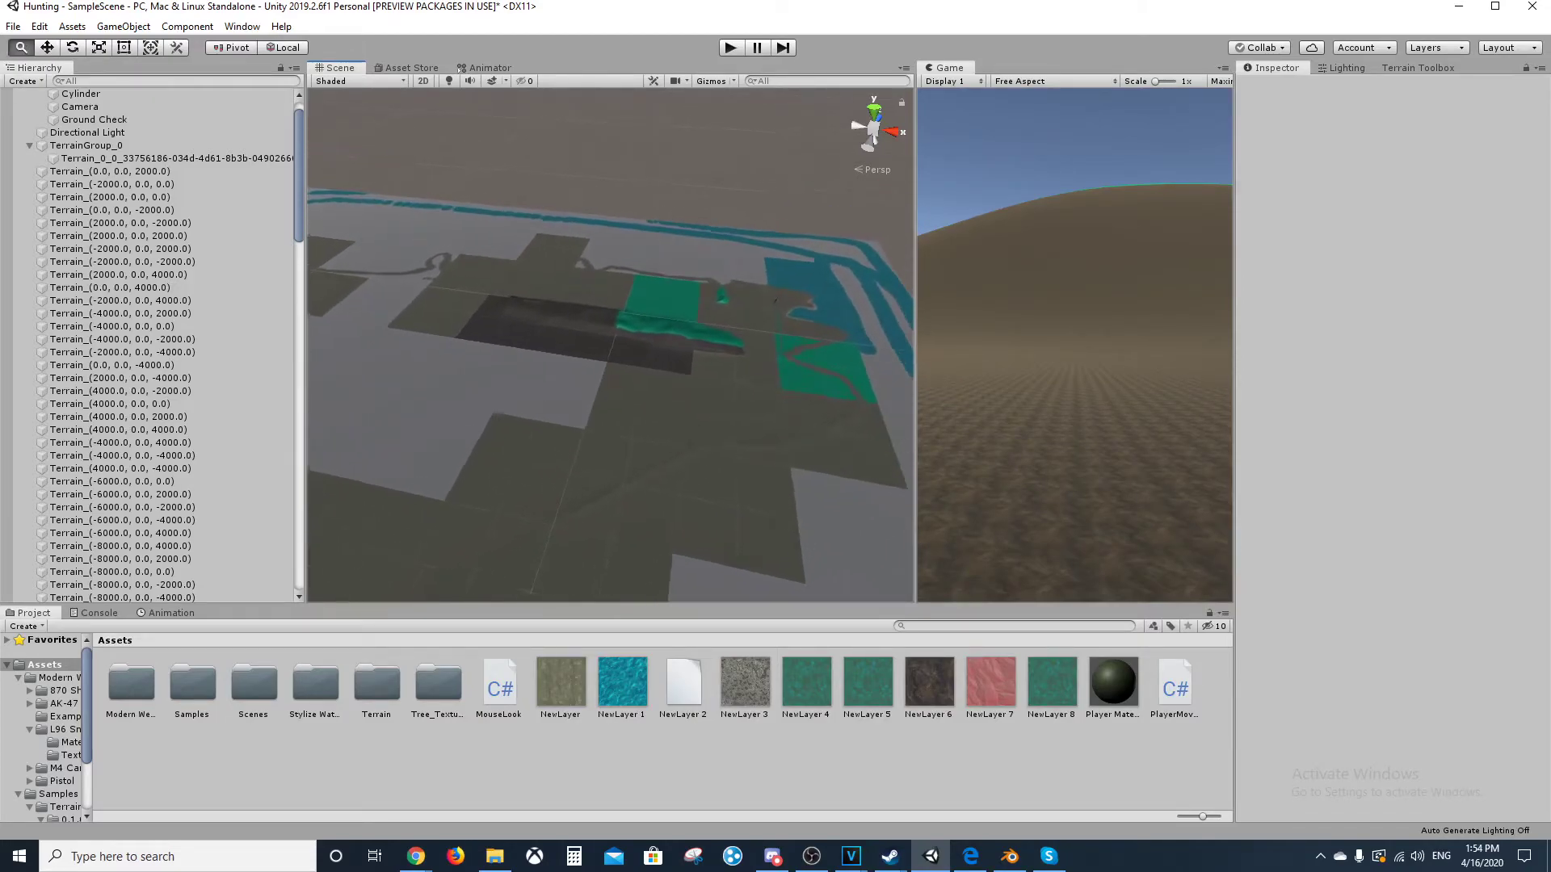
scroll(610, 343, up, 8)
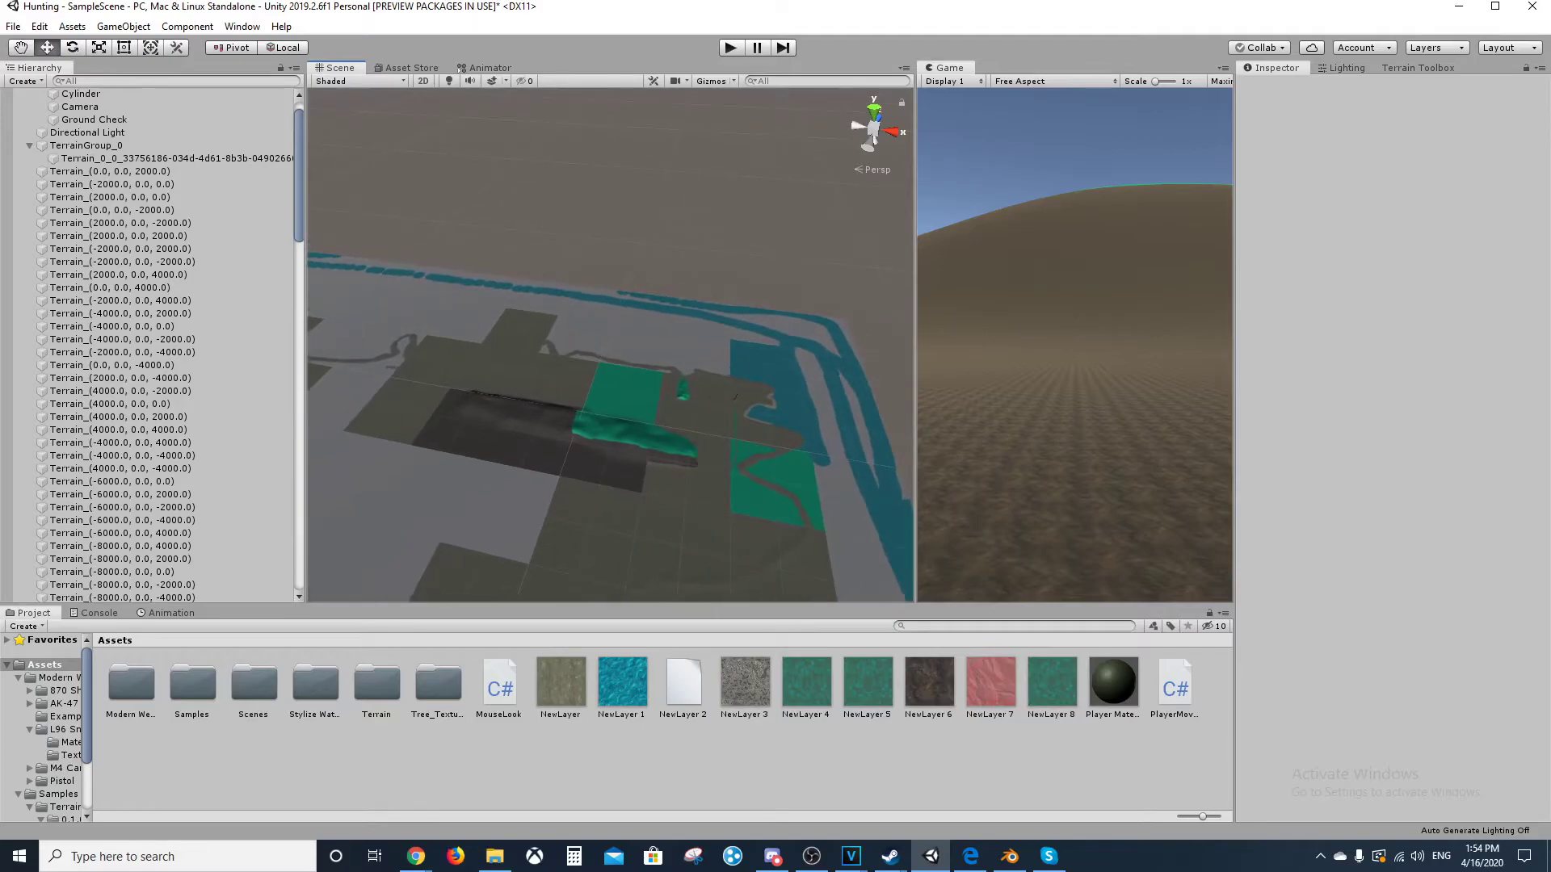
Inspect the small green mound, the blue water area and the winding path beside them, marking out the region with selection boxes.
middle_drag(718, 401, 577, 357)
drag(705, 385, 812, 480)
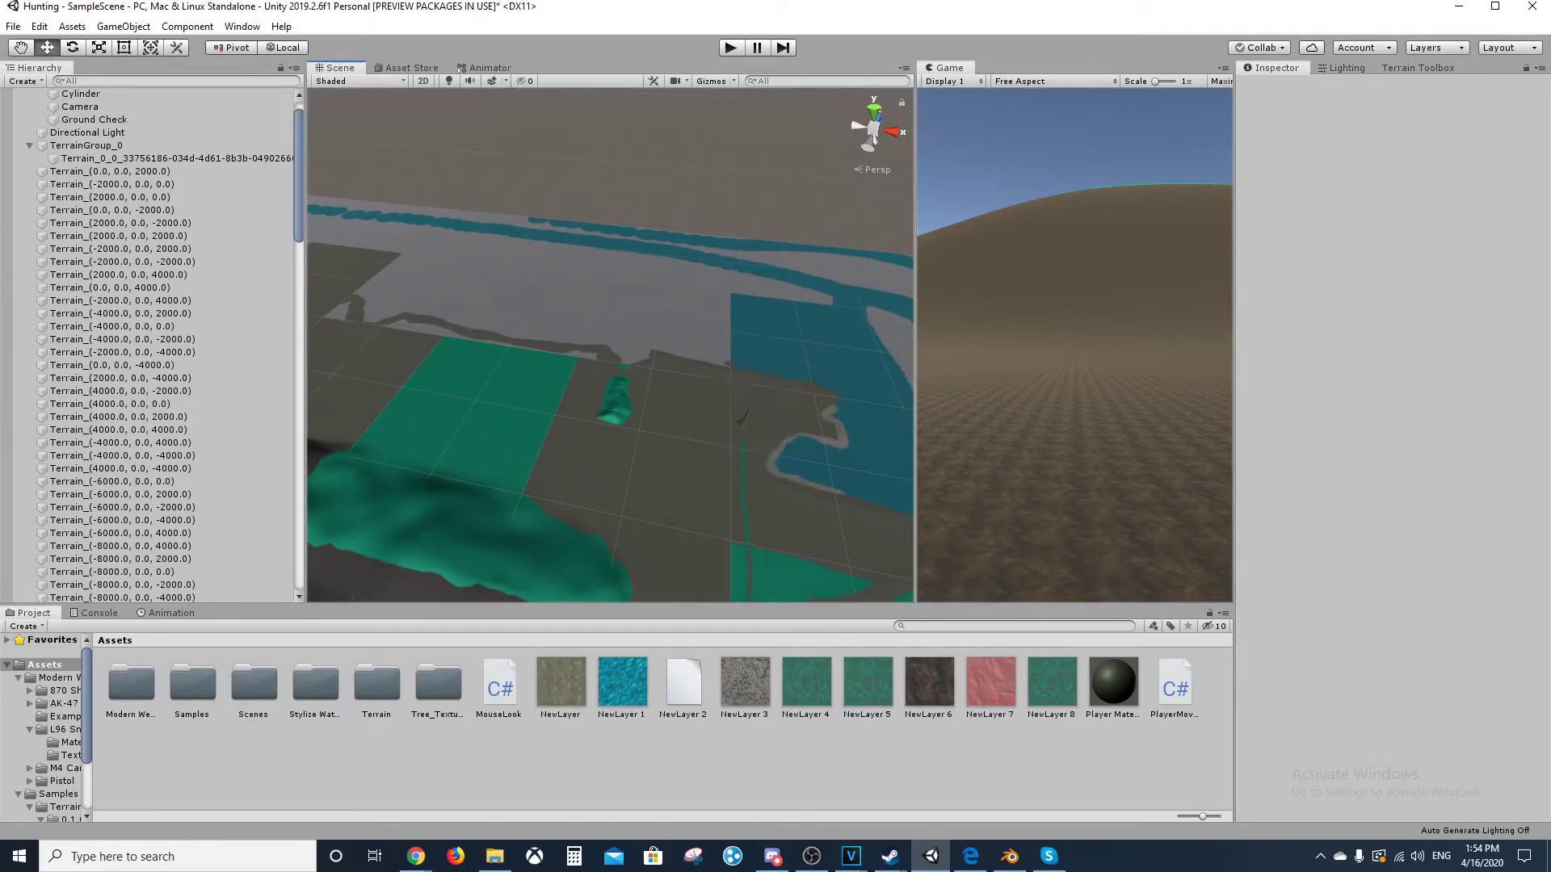
drag(714, 410, 826, 482)
drag(691, 310, 852, 535)
middle_drag(743, 417, 625, 365)
drag(498, 212, 819, 586)
click(819, 586)
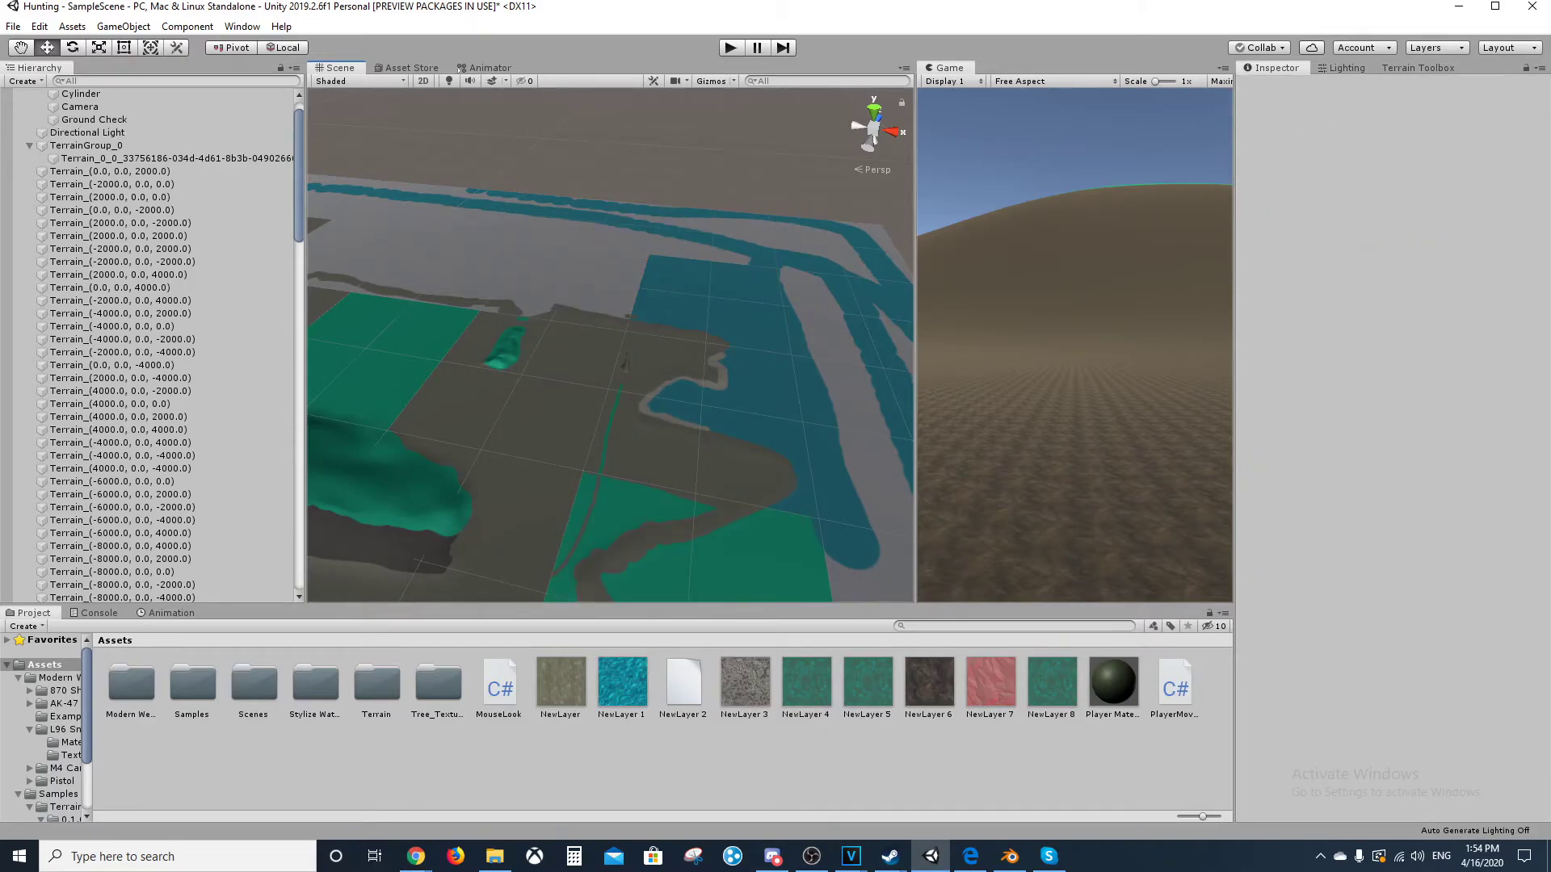
Compare the long dark ridge with the green hill at its end from a medium distance.
scroll(611, 346, down, 7)
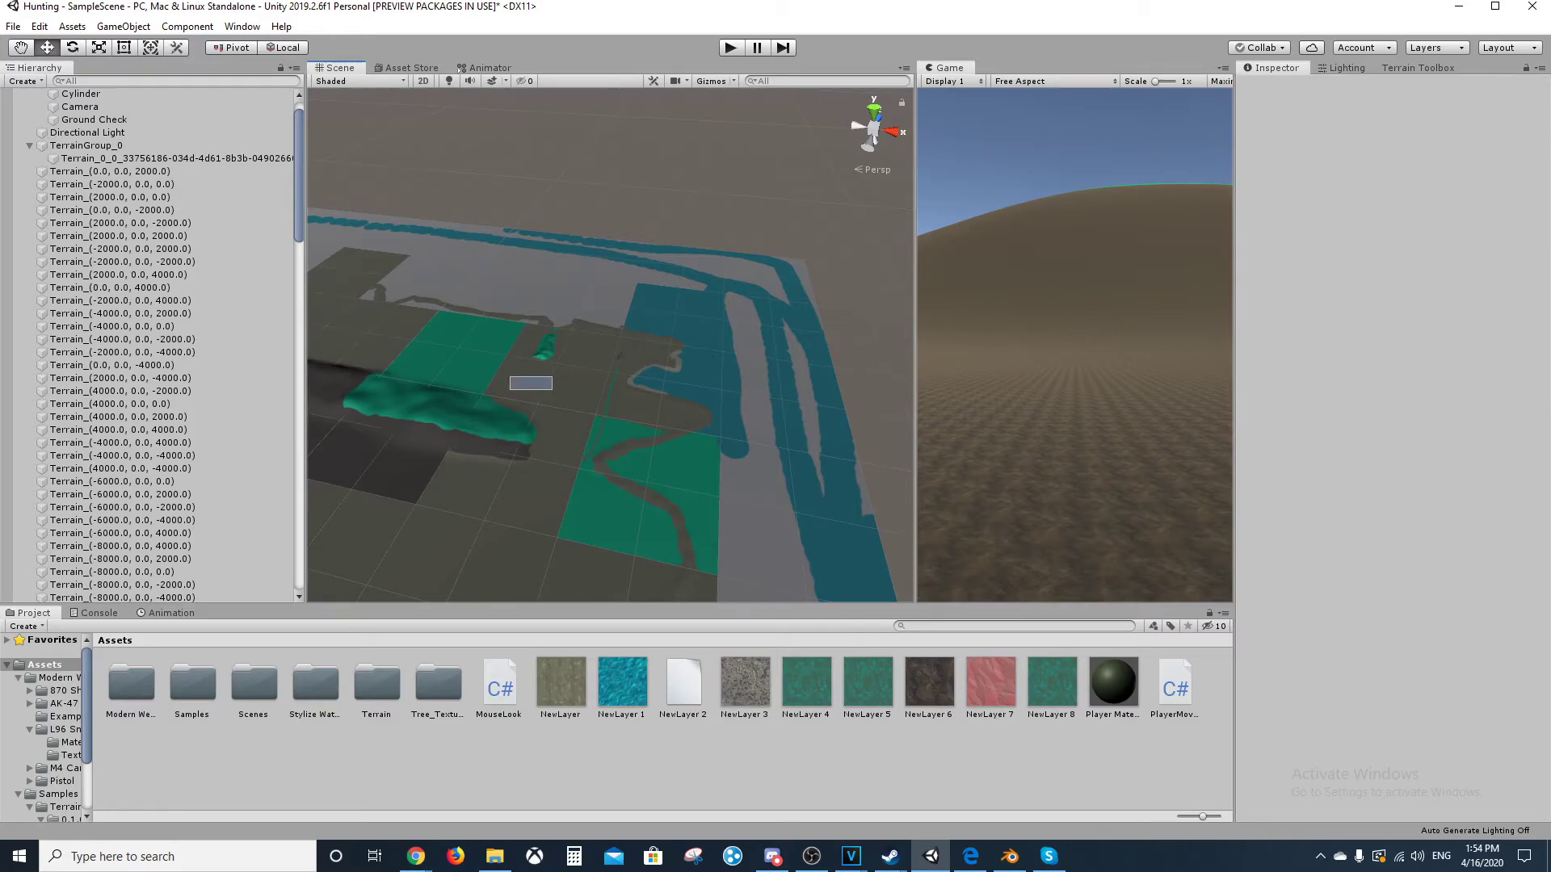
middle_drag(517, 340, 735, 355)
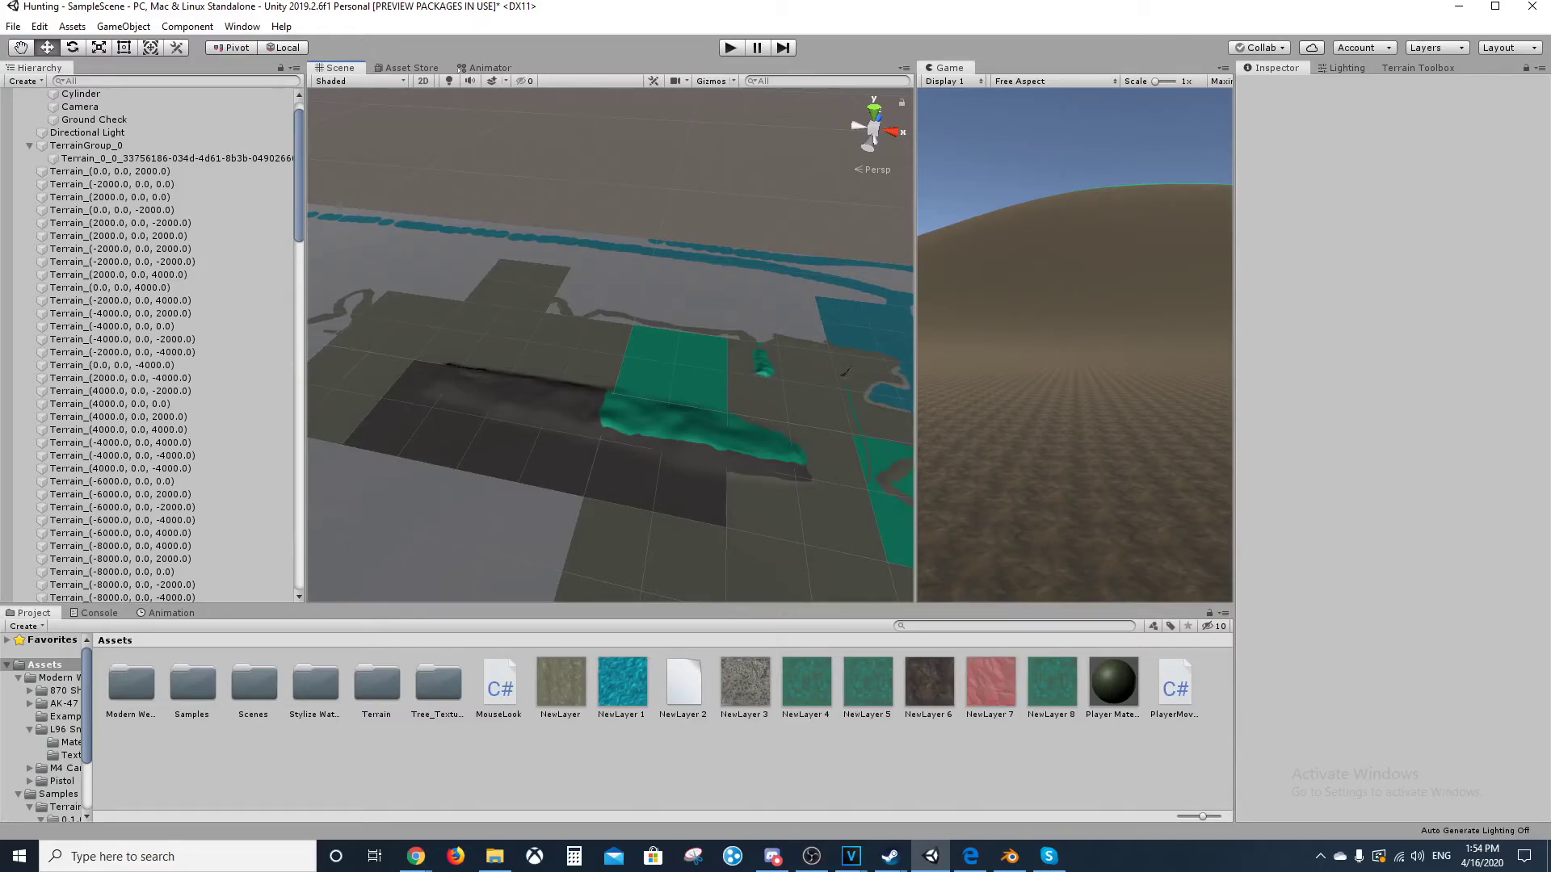
middle_drag(614, 371, 642, 420)
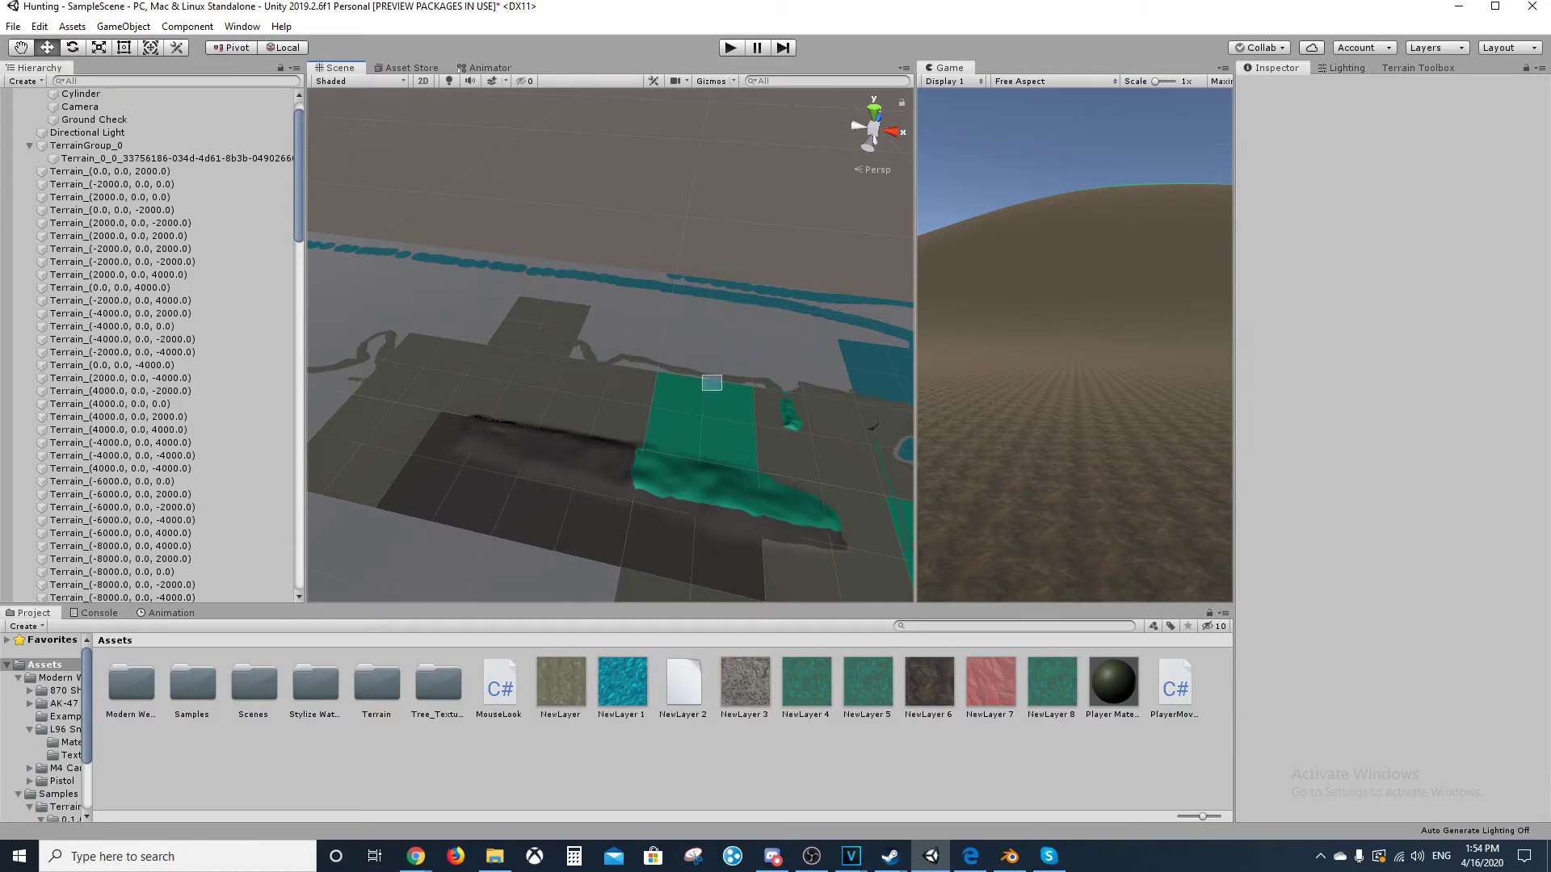
middle_drag(614, 380, 606, 349)
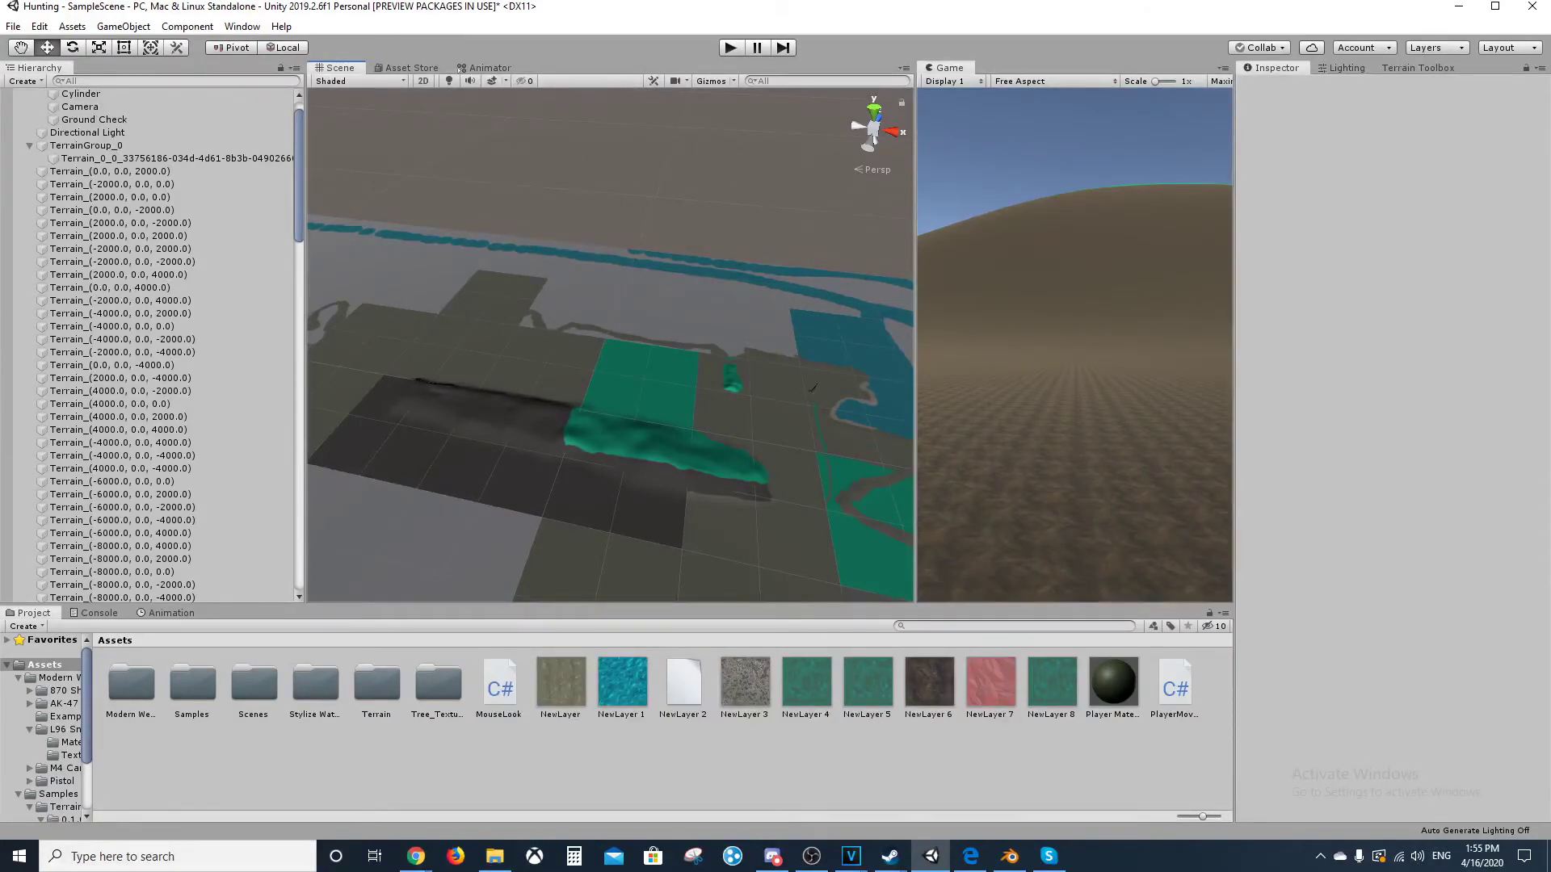
Inspect the far end of the dark ridge and its surrounding olive tiles up close, and return to an overview of both hills.
scroll(606, 349, up, 5)
right_drag(606, 349, 485, 374)
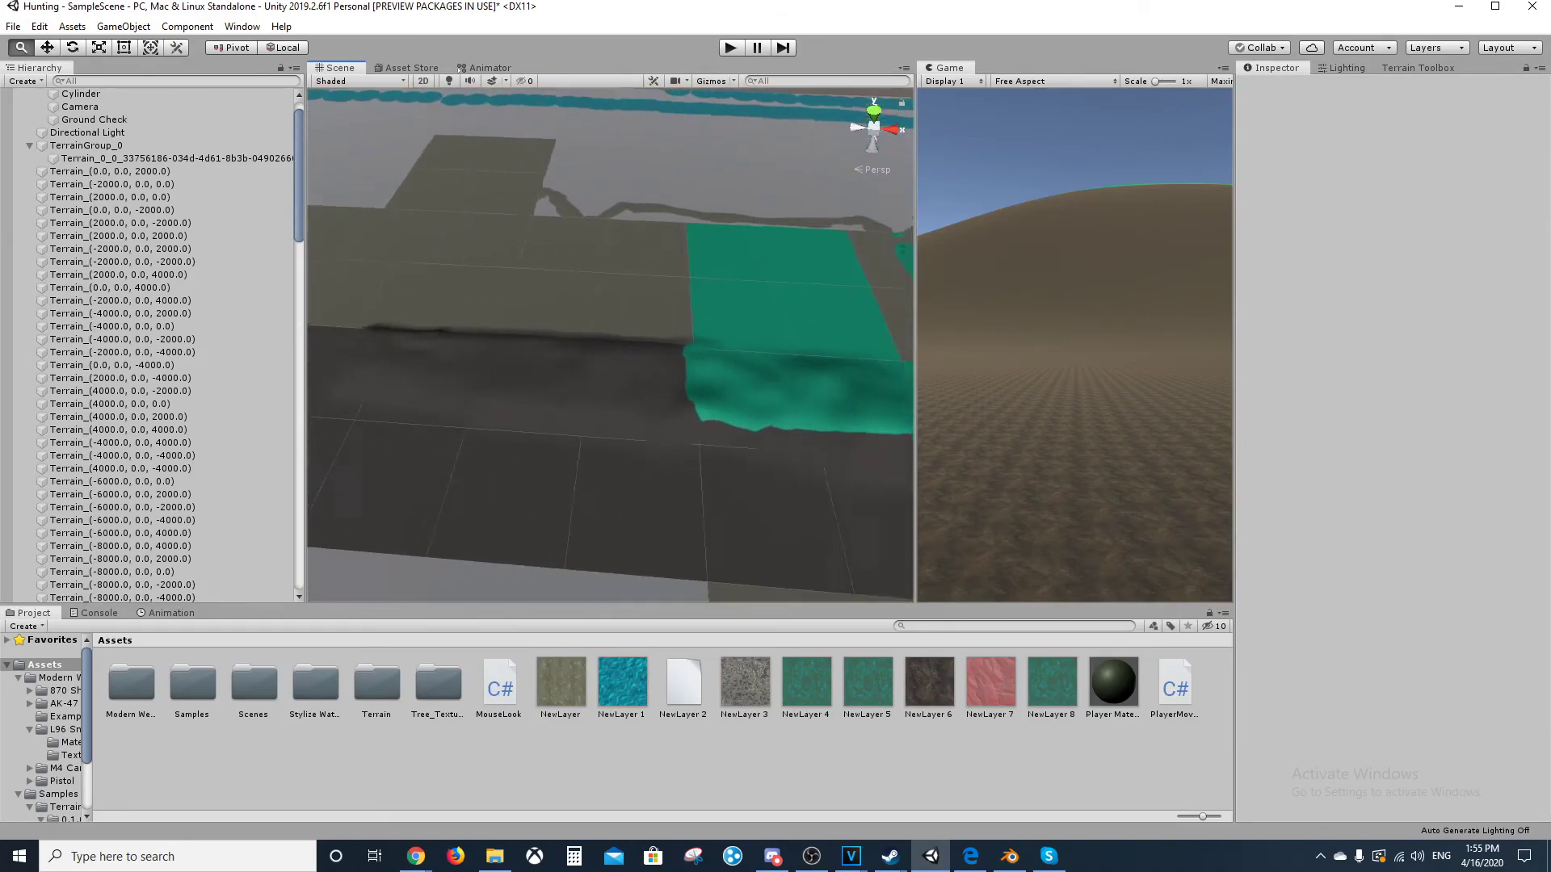
middle_drag(485, 373, 762, 419)
scroll(610, 345, up, 8)
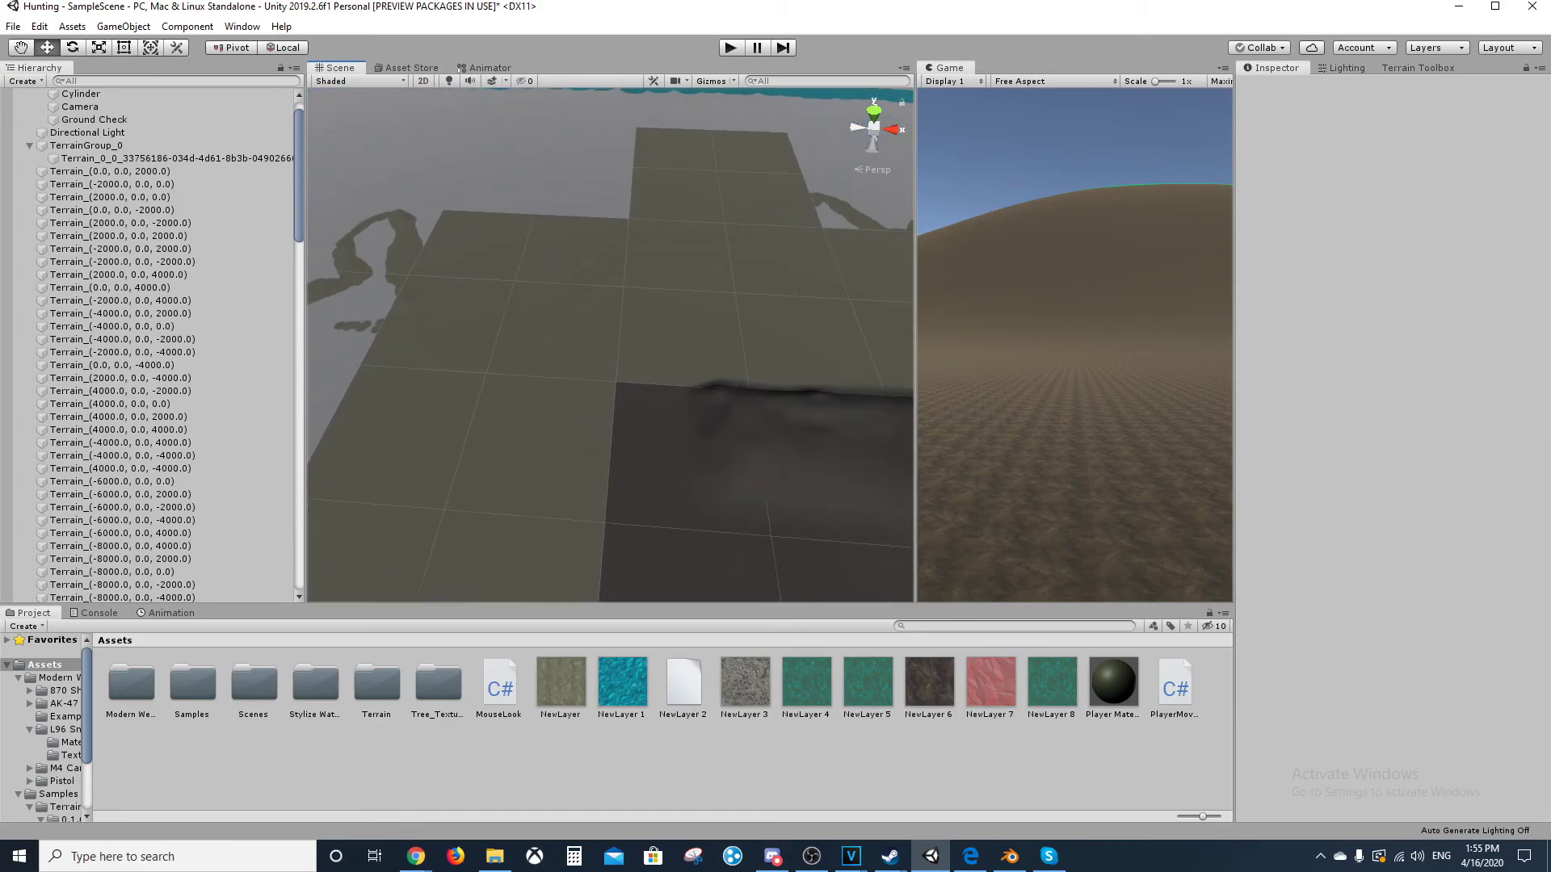
middle_drag(610, 345, 521, 327)
scroll(521, 327, down, 1)
scroll(590, 443, down, 6)
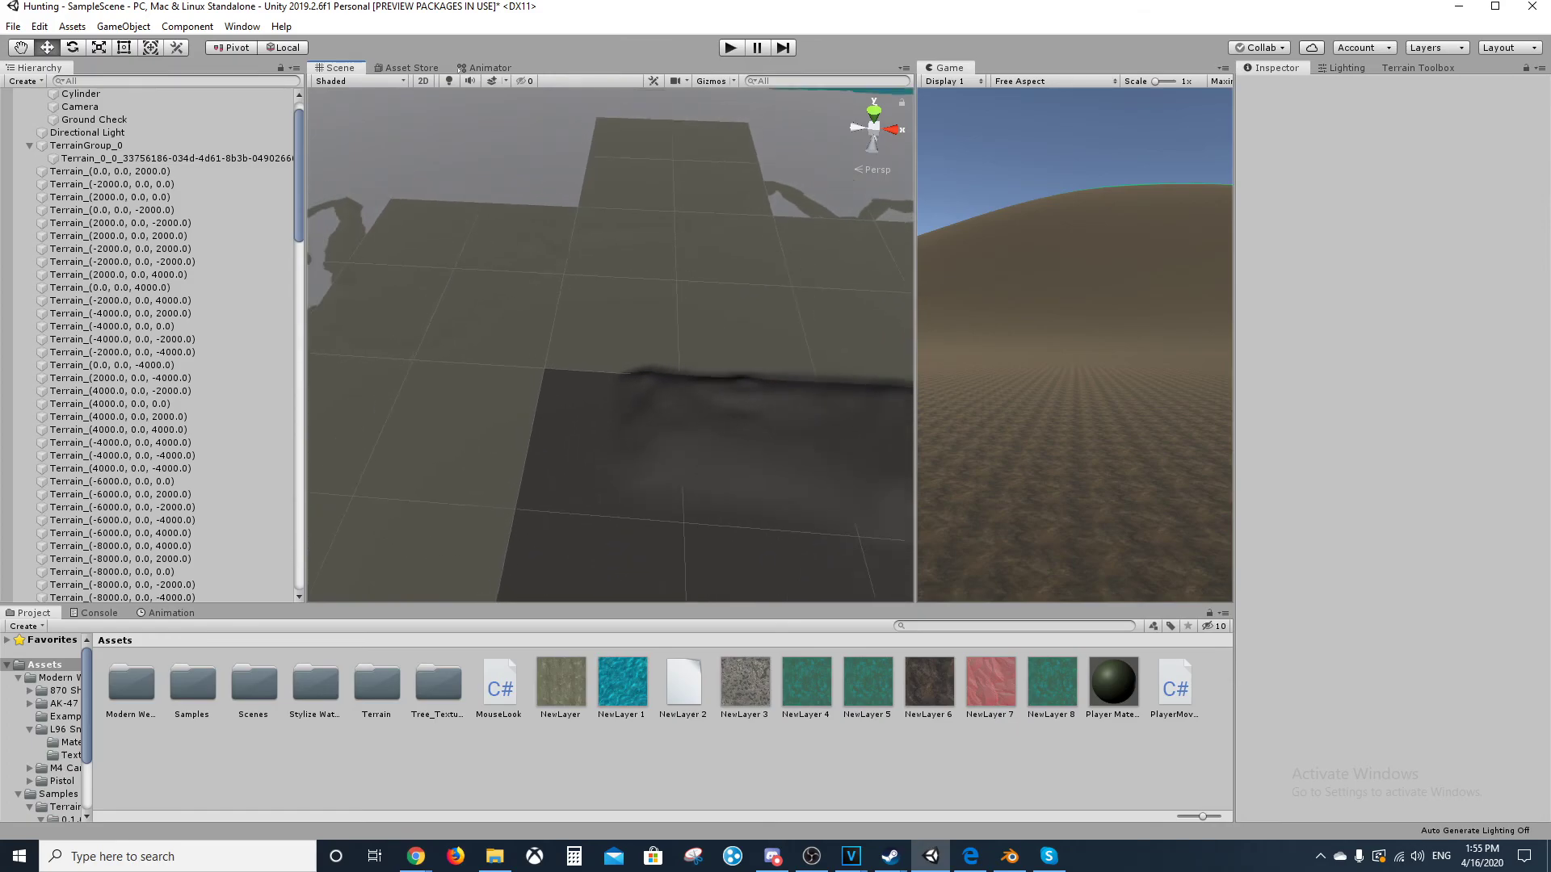
scroll(610, 345, down, 4)
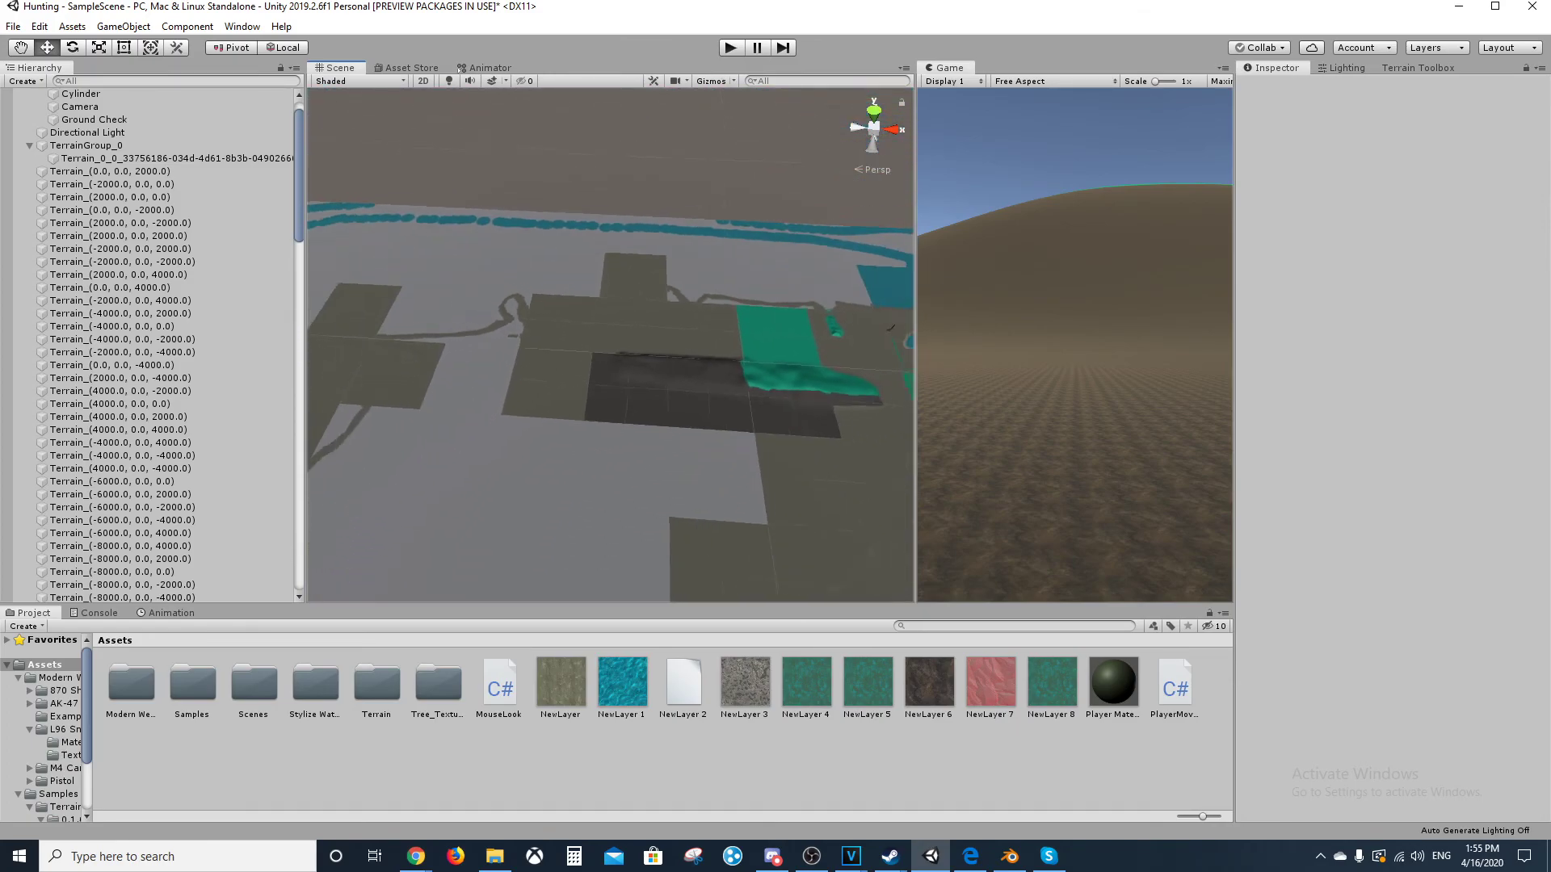
middle_drag(695, 345, 609, 343)
scroll(513, 345, up, 2)
scroll(513, 345, up, 4)
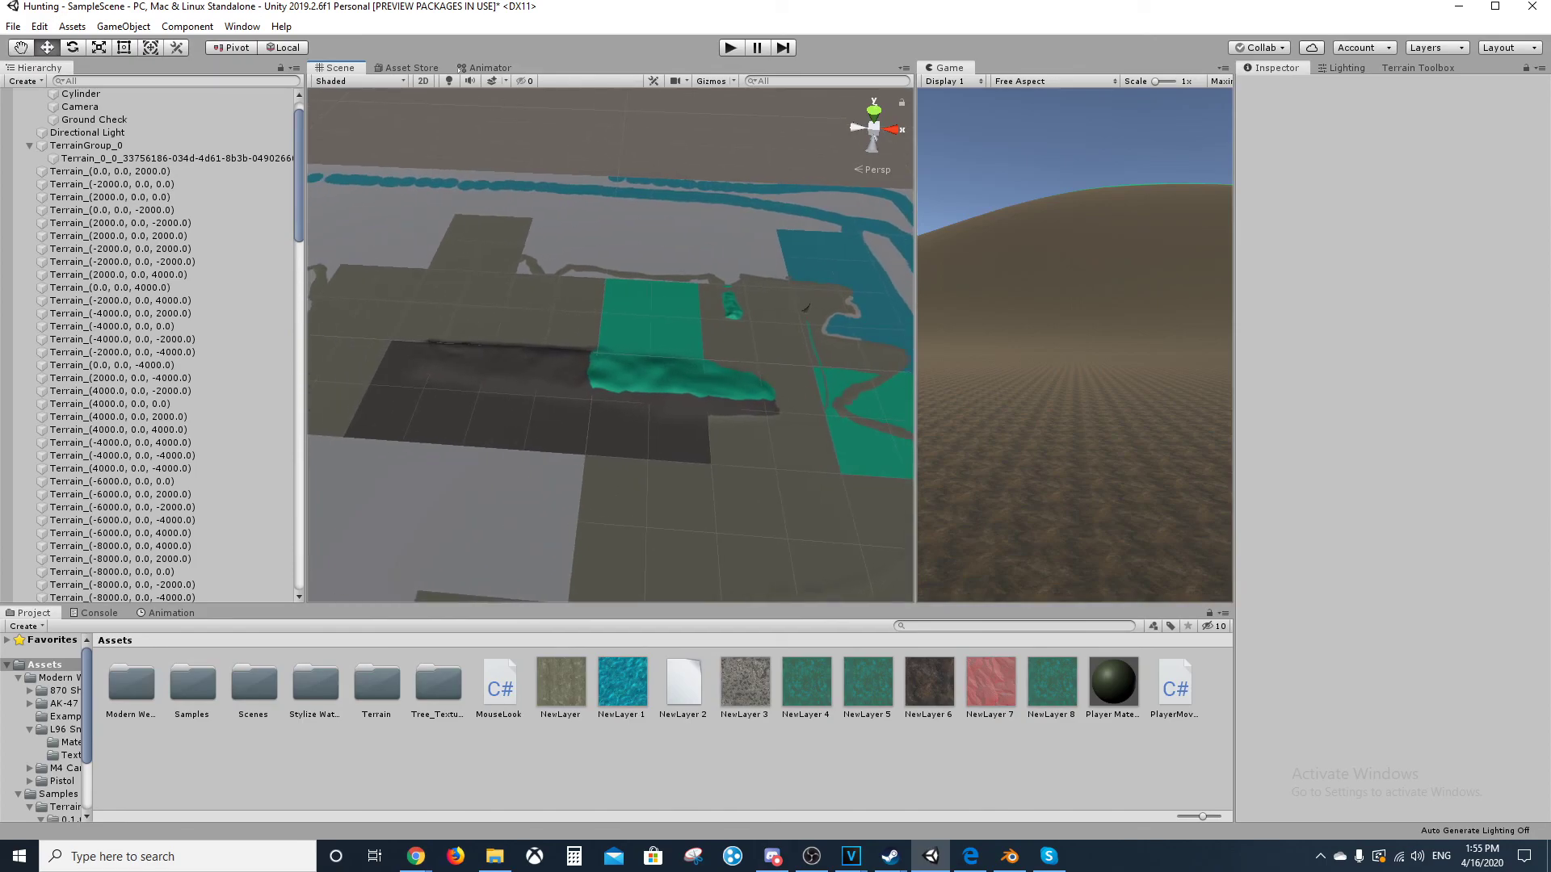